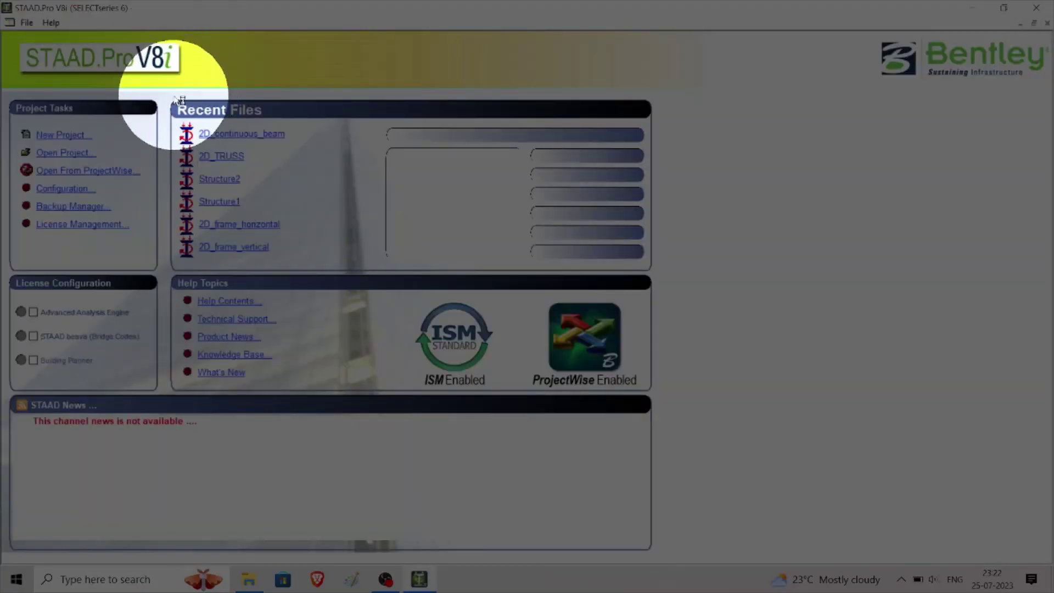
# - Create a new Space model named 3D_frame, keeping meter and kilonewton units and the Add Beam starting option
pyautogui.click(846, 175)
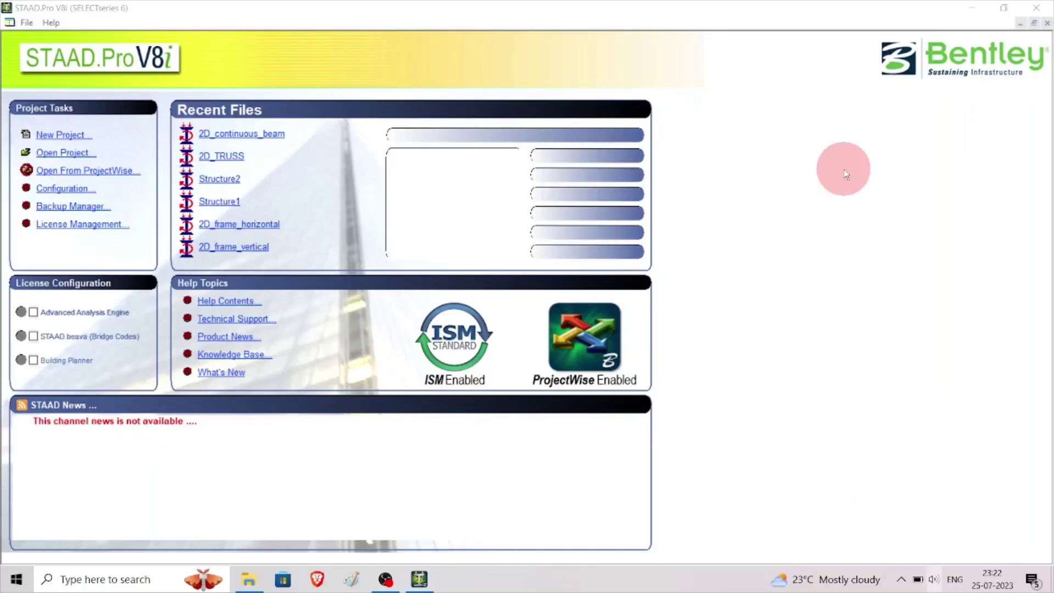
pyautogui.click(63, 135)
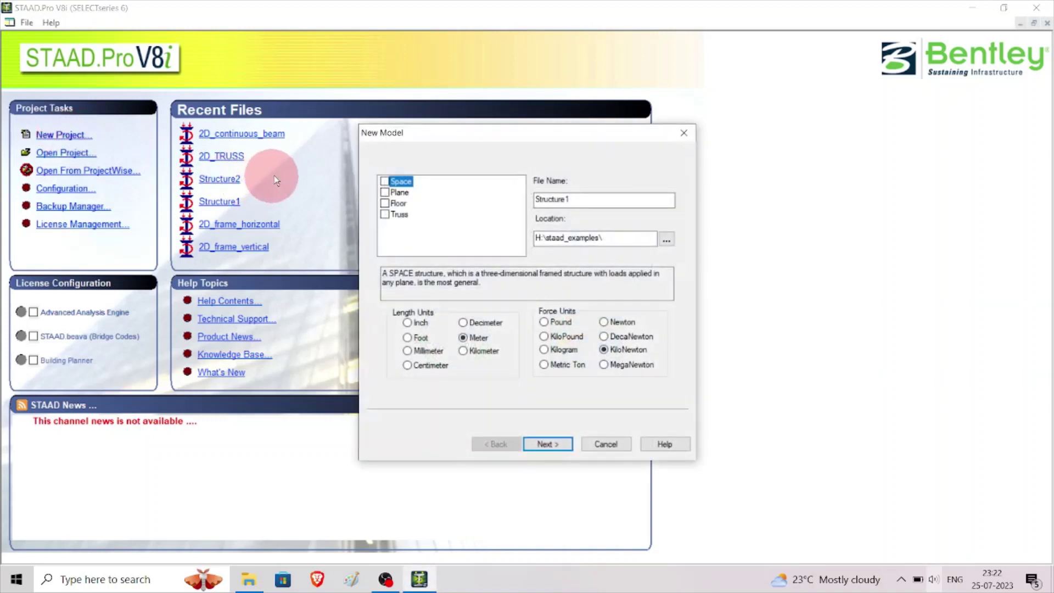
pyautogui.click(399, 183)
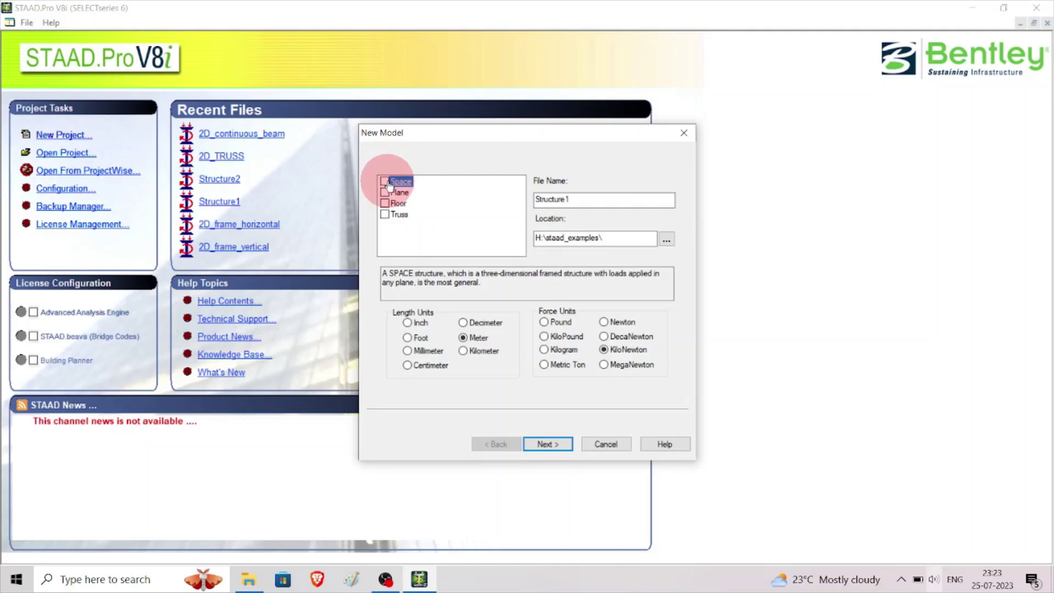
pyautogui.doubleClick(588, 201)
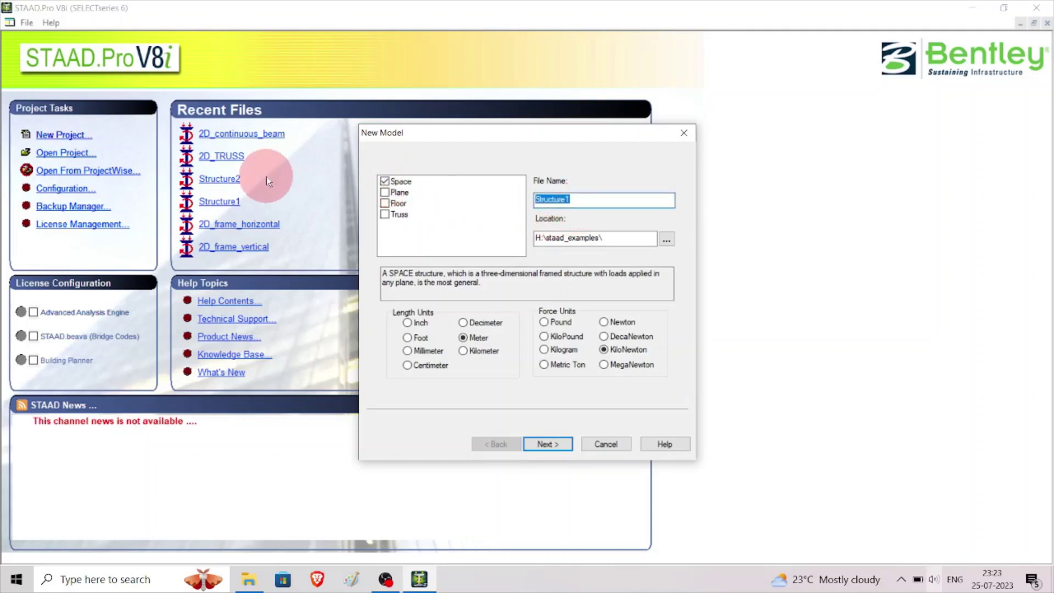
pyautogui.write('3d')
pyautogui.press('BackSpace')
pyautogui.write('D_frame')
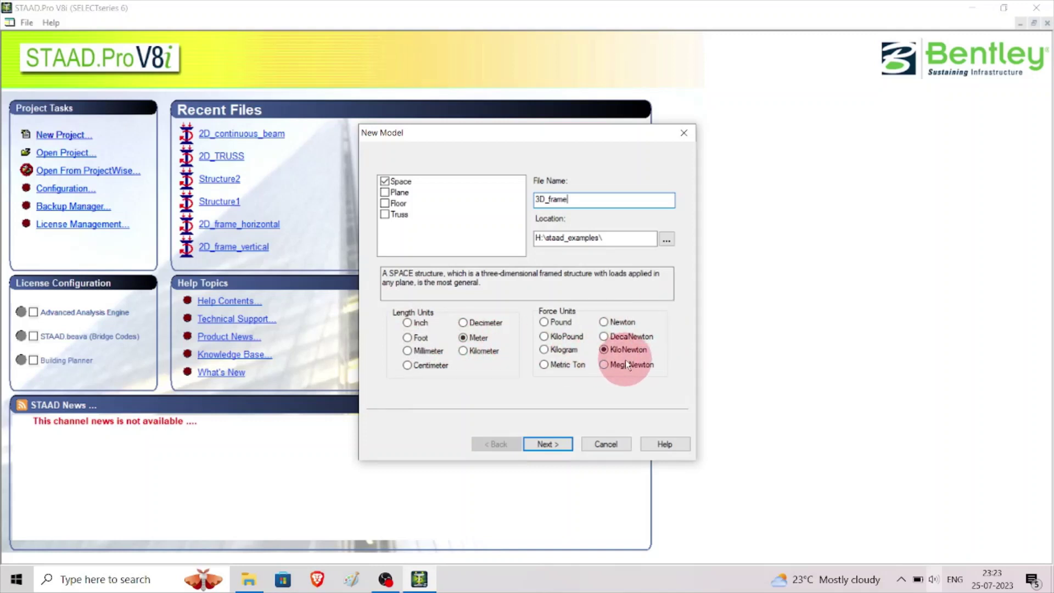
pyautogui.click(552, 443)
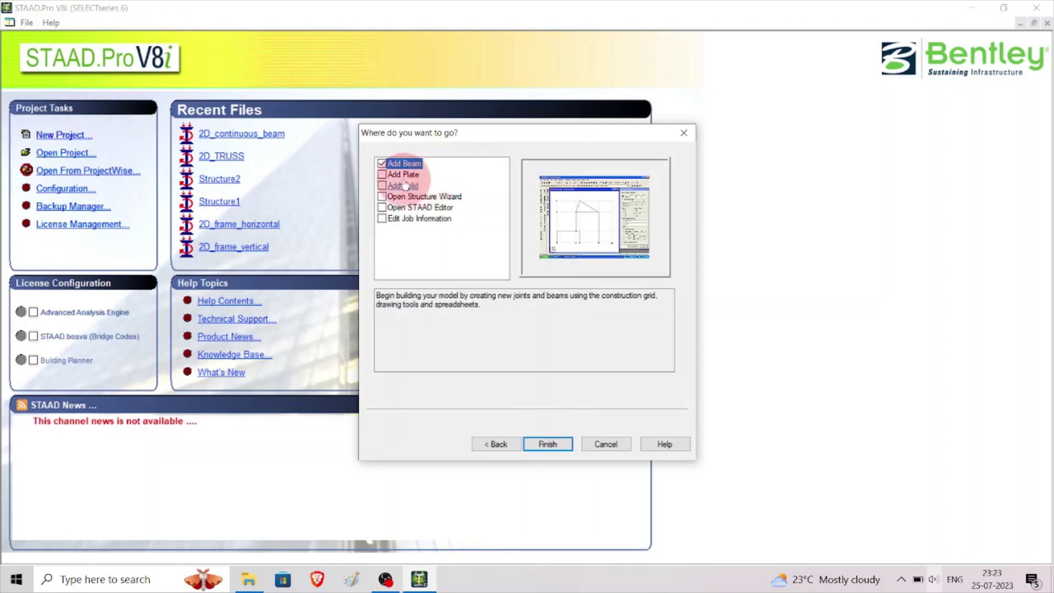
pyautogui.click(548, 445)
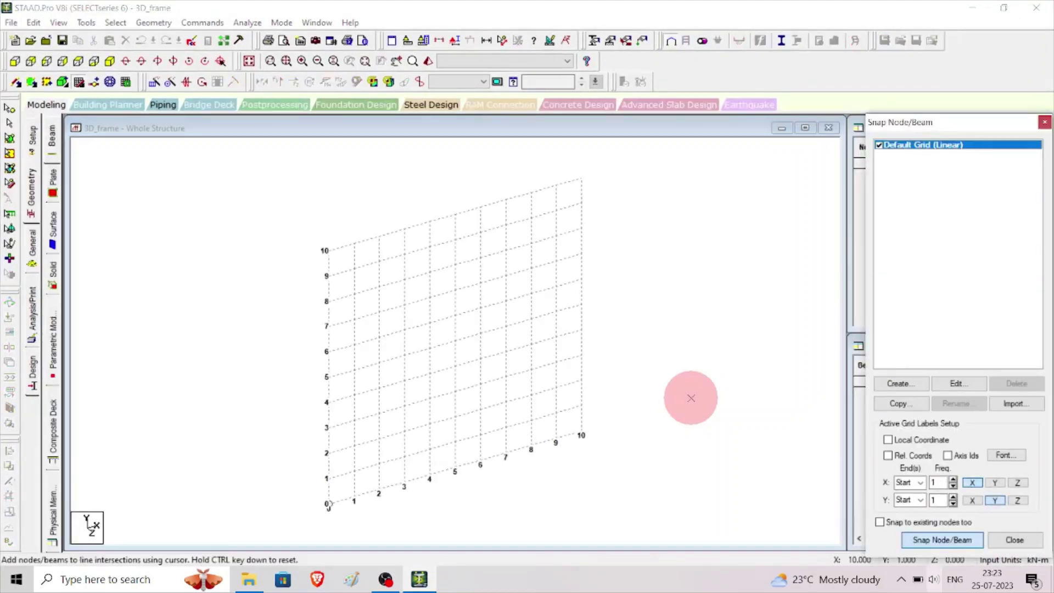
# - Dismiss the Snap Node/Beam grid and define node 1 at (0, 0, 0) in the node table
pyautogui.moveTo(953, 123); pyautogui.dragTo(926, 173)
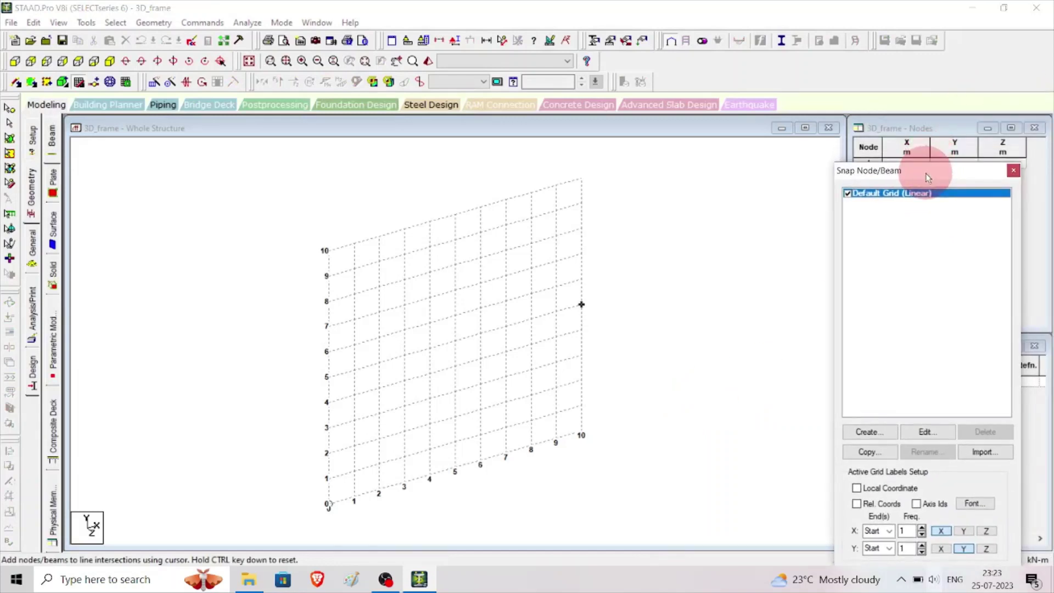
pyautogui.click(1013, 171)
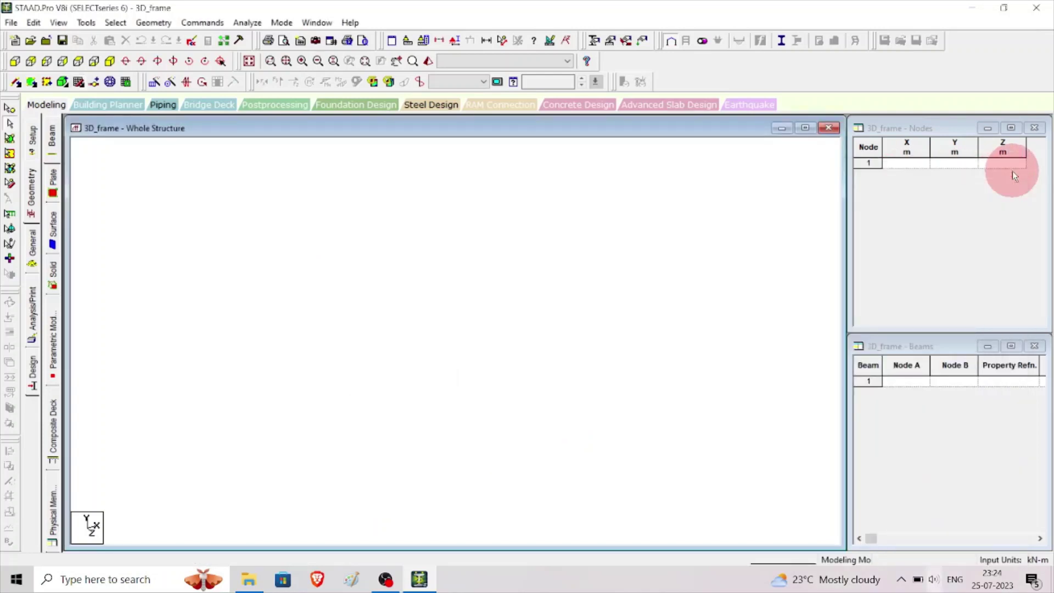
pyautogui.click(923, 164)
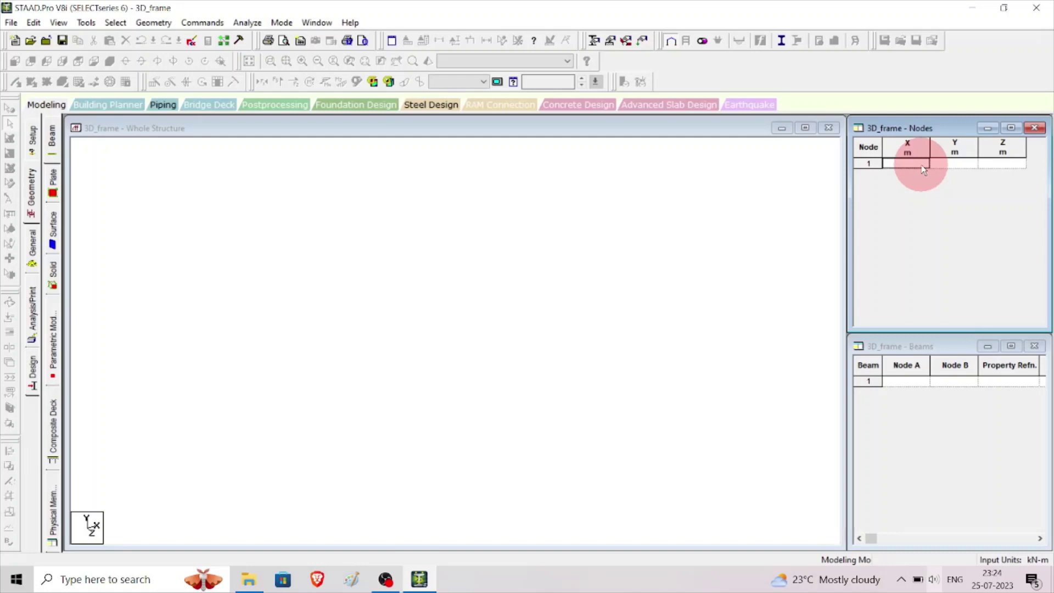
pyautogui.write('0')
pyautogui.press('Tab')
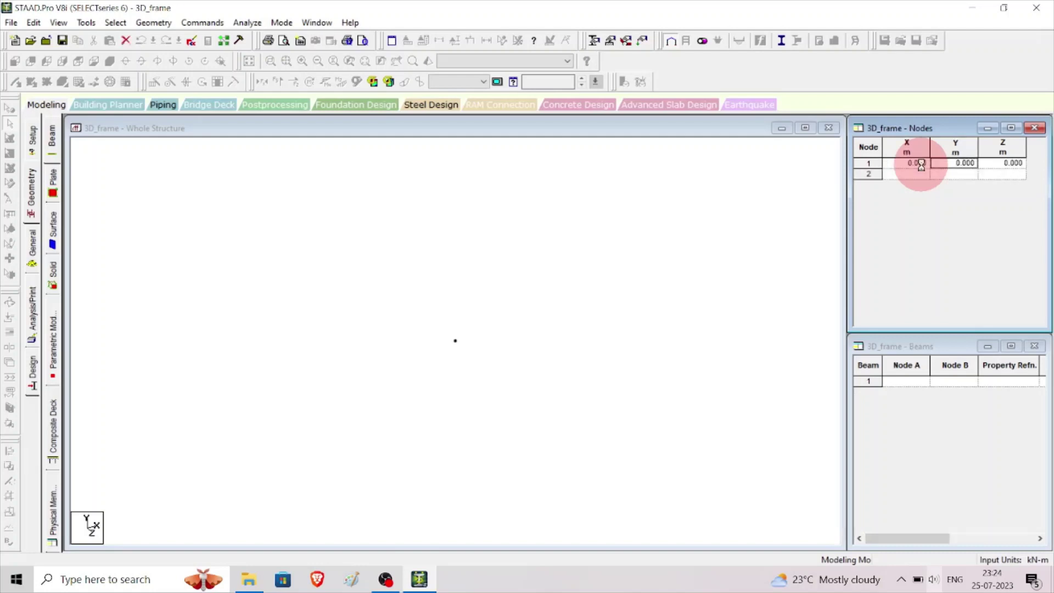
pyautogui.press('Tab')
pyautogui.press('Tab')
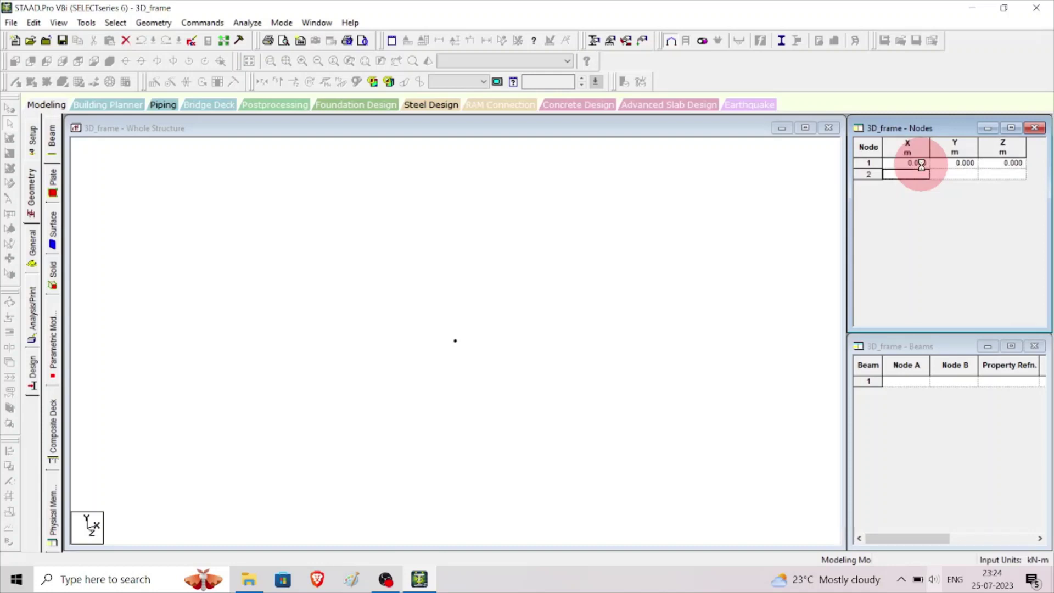
# - Add node 2 at (0, 3, 0) m and node 3 at (0, 6, 0) m to the node table
pyautogui.press('Tab')
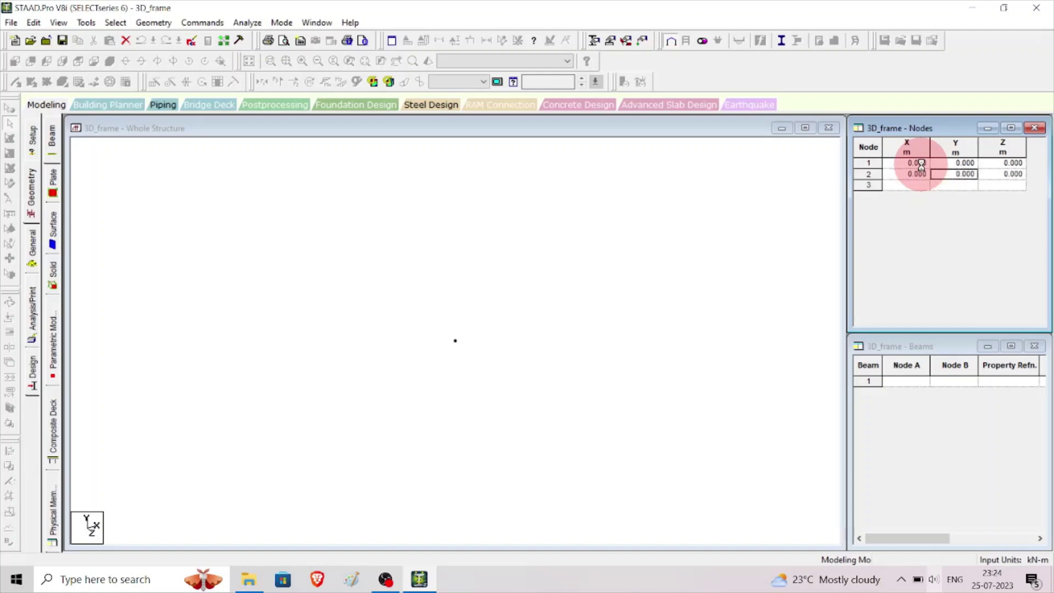
pyautogui.write('3')
pyautogui.press('Tab')
pyautogui.press('Tab')
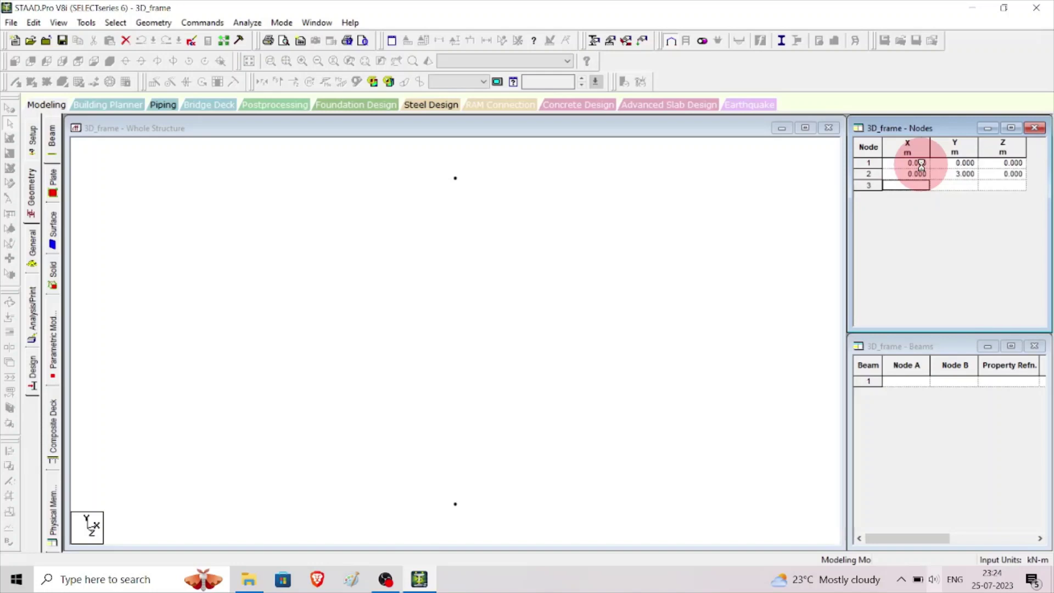
pyautogui.press('Tab')
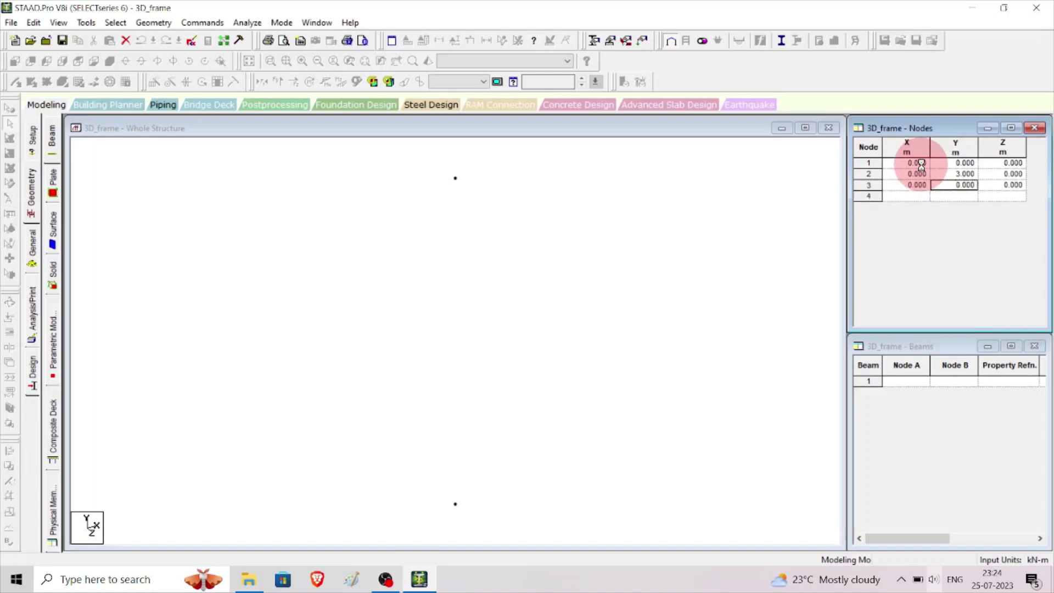
pyautogui.write('6')
pyautogui.press('Tab')
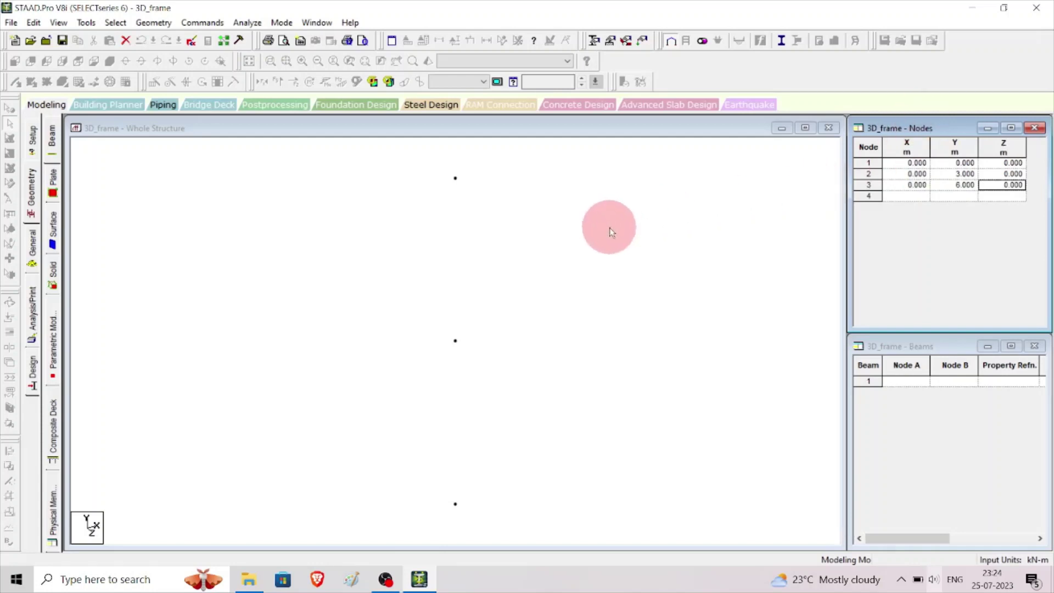
# - Add two vertical beams, one from node 1 to node 2 and one from node 2 to node 3
pyautogui.scroll(-1, 489, 271)
pyautogui.scroll(-2, 489, 272)
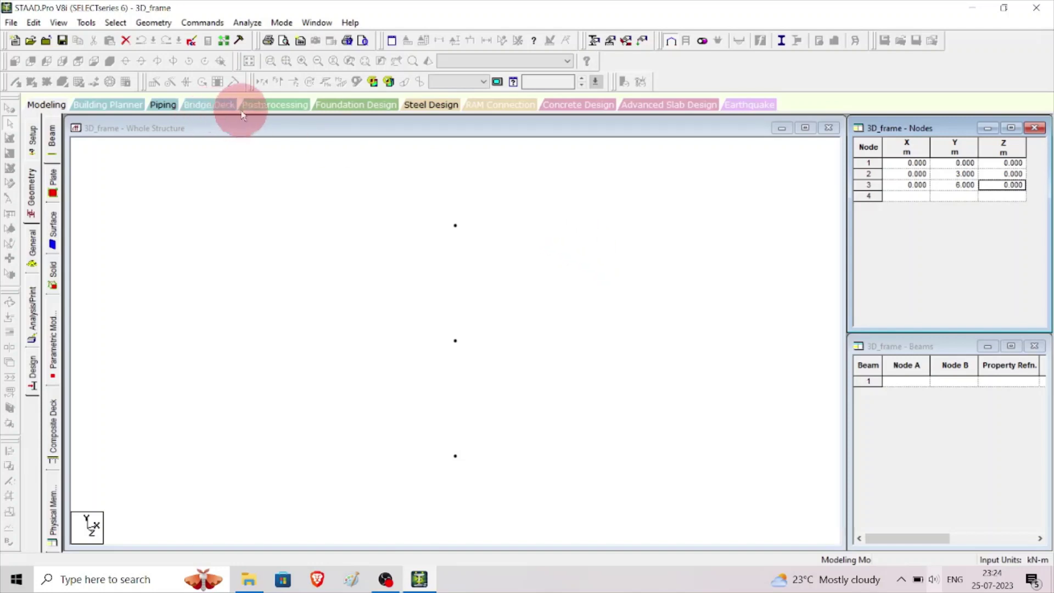
pyautogui.click(241, 132)
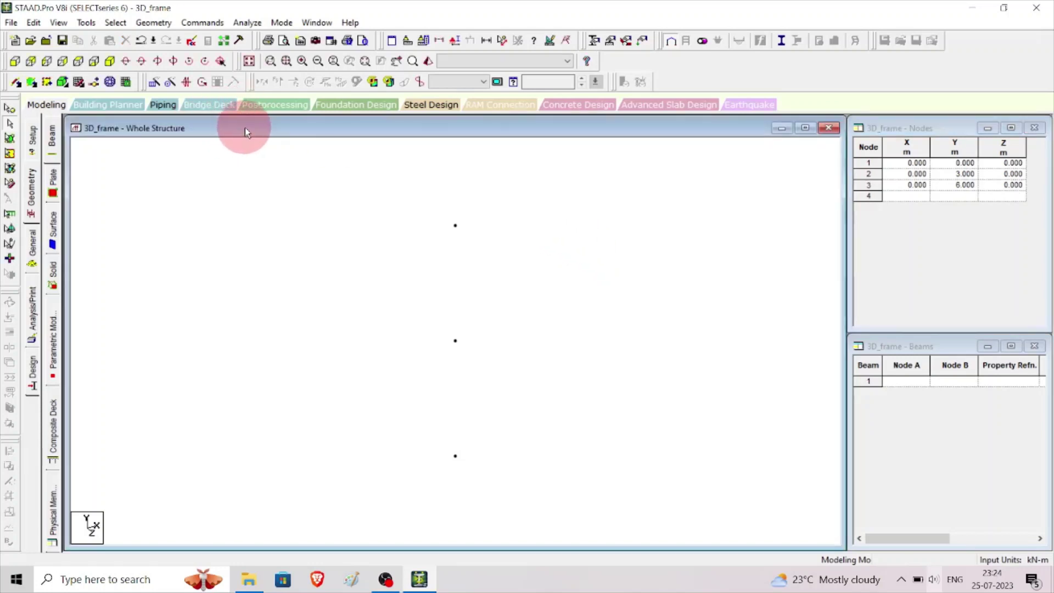
pyautogui.click(15, 83)
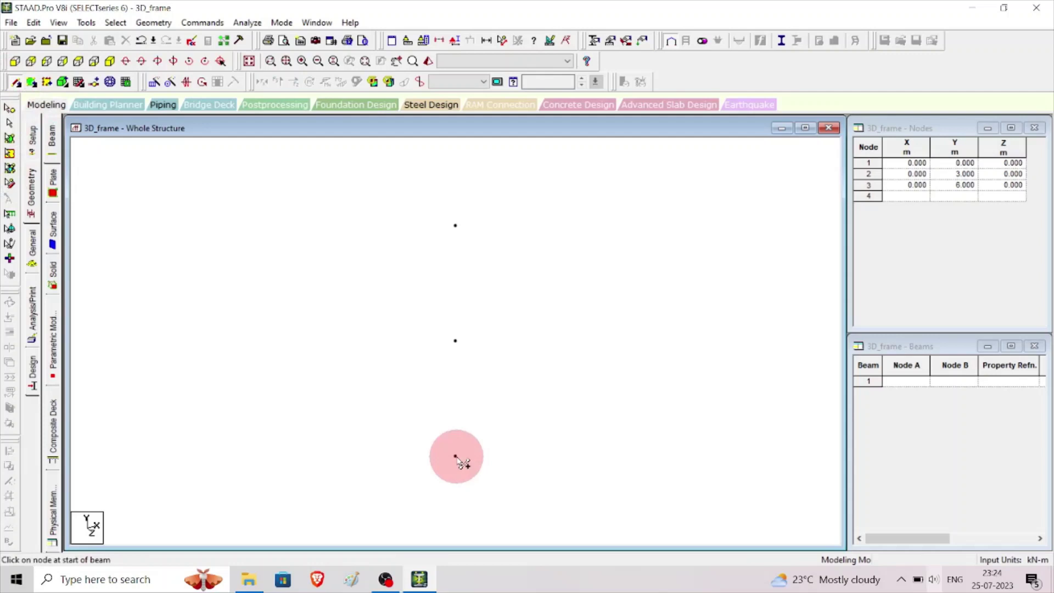
pyautogui.moveTo(455, 456); pyautogui.dragTo(458, 230)
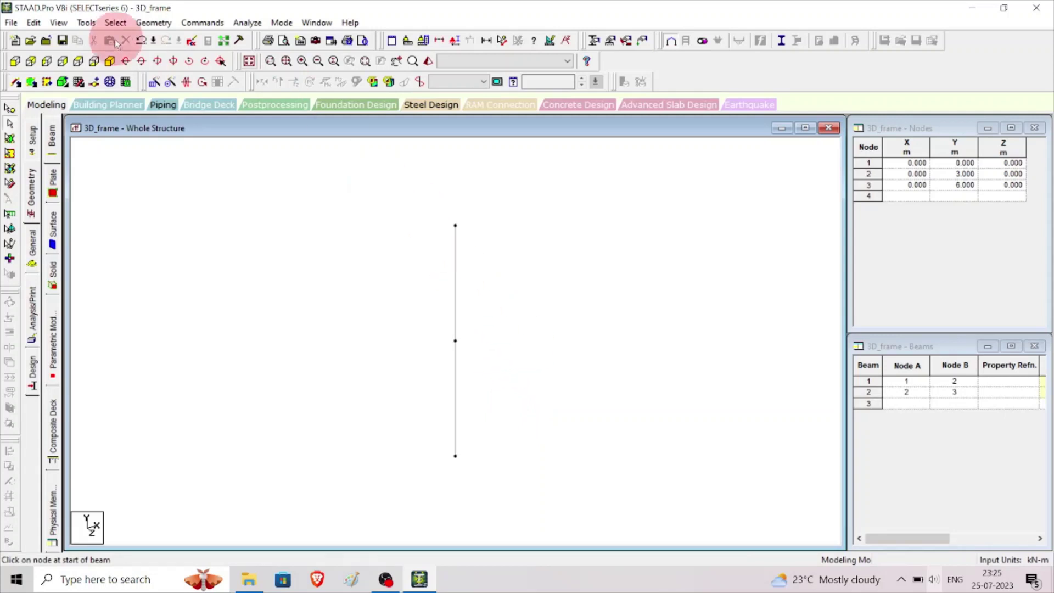
# - Repeat both vertical members once in the X direction at 3 m spacing using Translational Repeat, with Link Steps and Open Base enabled
pyautogui.moveTo(402, 184); pyautogui.dragTo(512, 508)
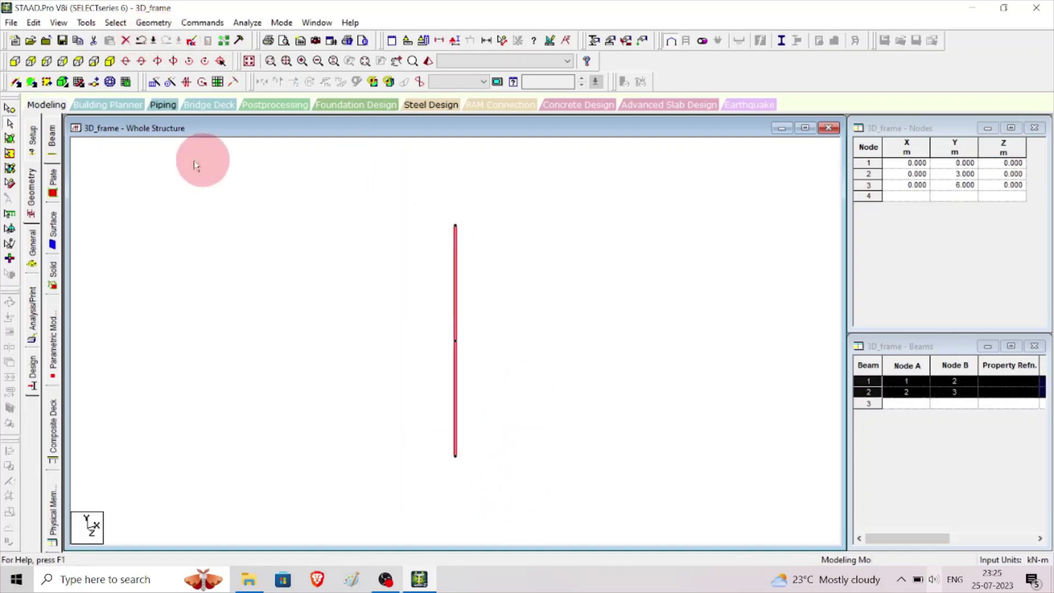
pyautogui.click(154, 23)
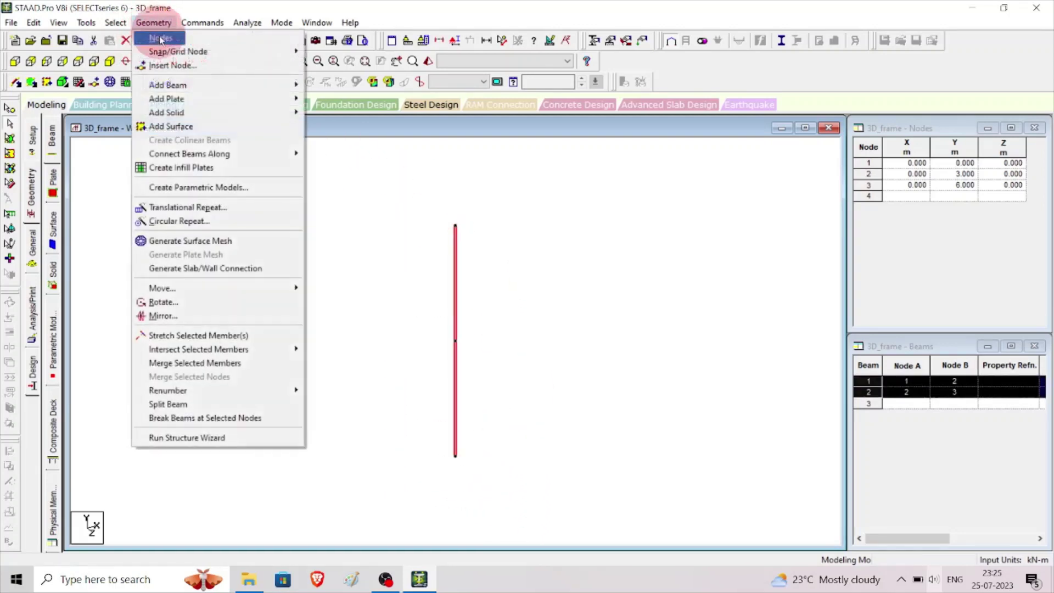
pyautogui.click(186, 207)
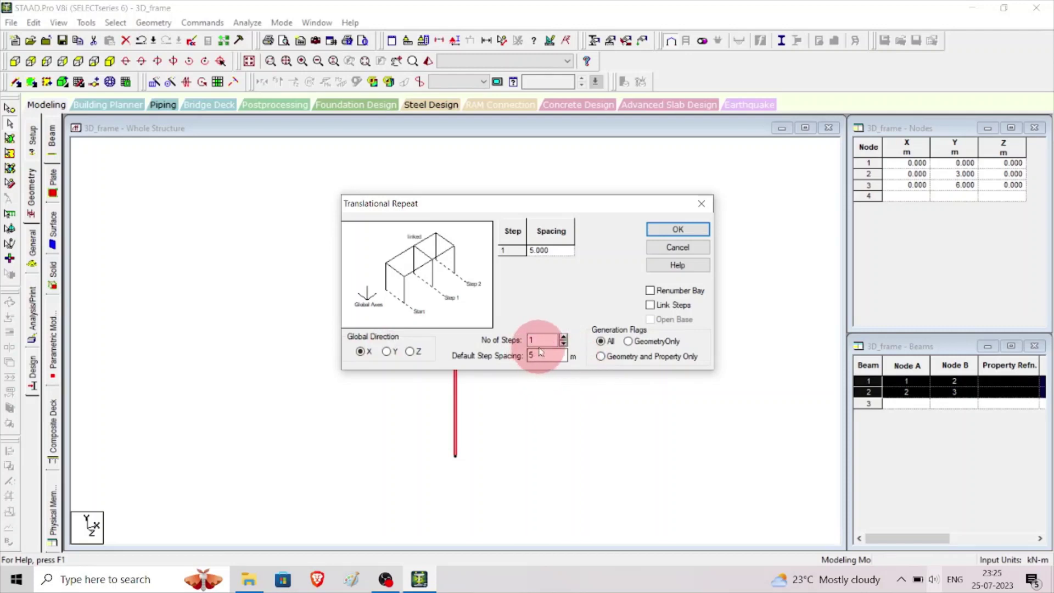
pyautogui.moveTo(543, 356); pyautogui.dragTo(471, 352)
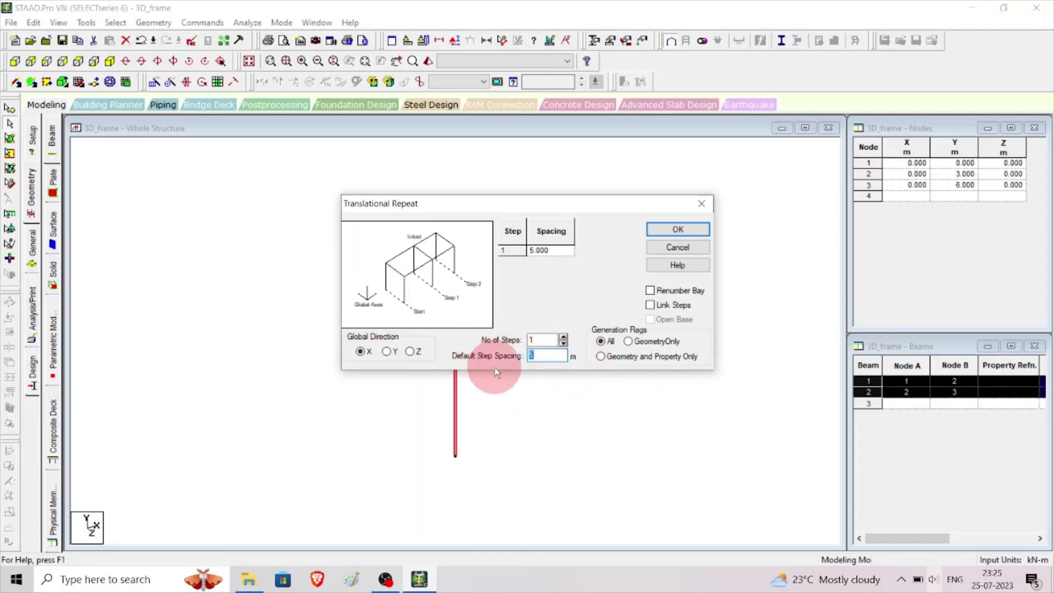
pyautogui.write('3')
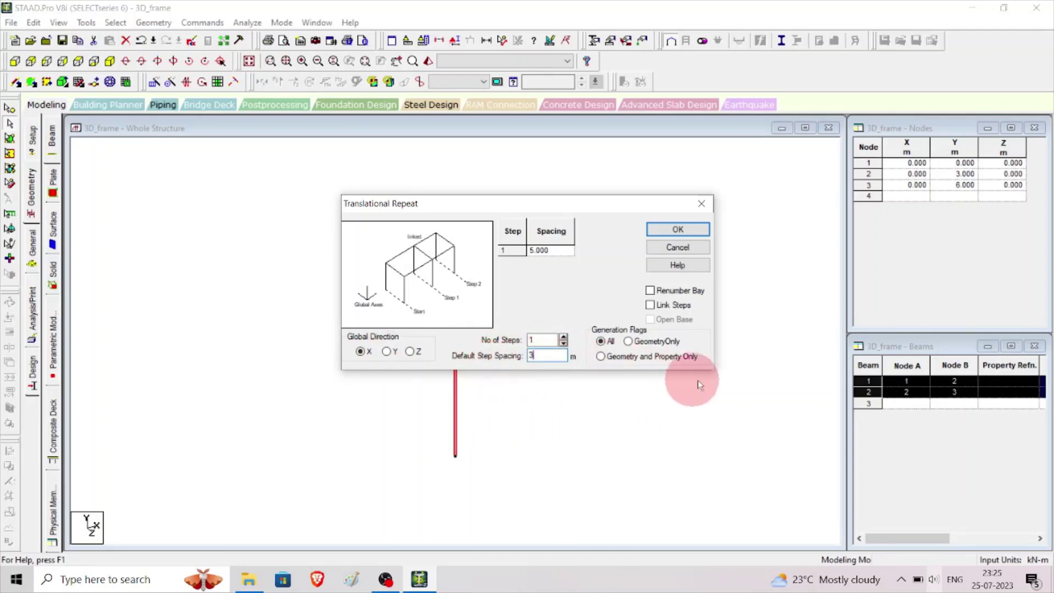
pyautogui.click(651, 306)
pyautogui.click(651, 319)
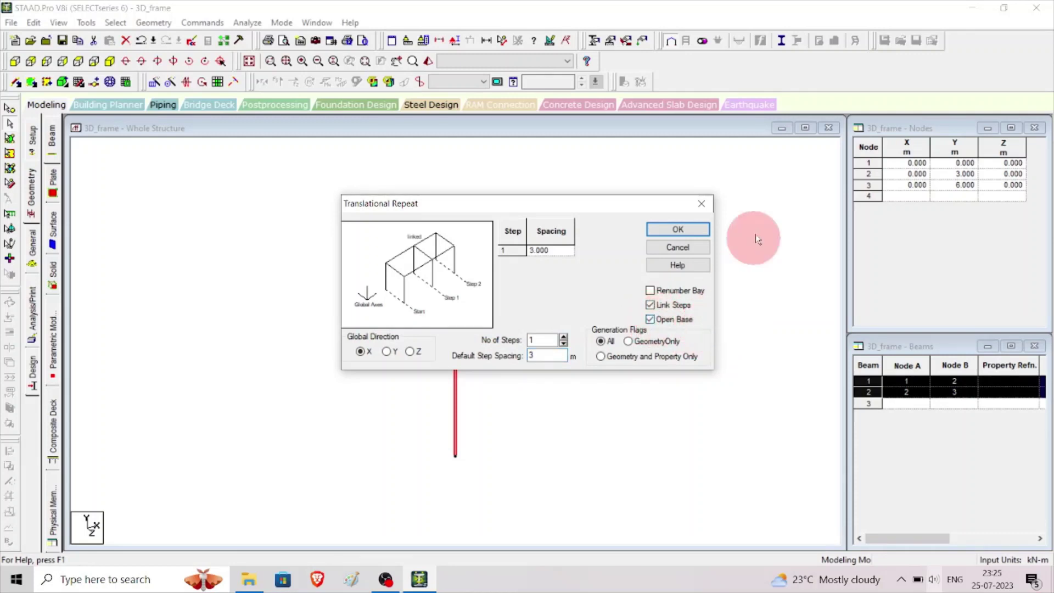
pyautogui.click(678, 229)
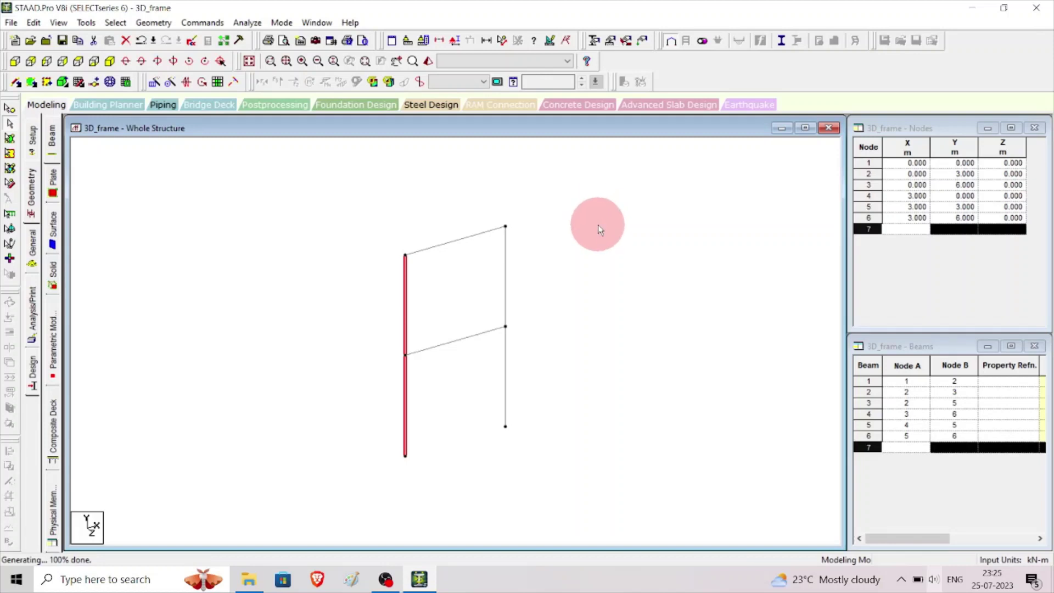
# - Repeat the whole plane frame once in the Z direction at 3 m spacing using Translational Repeat, with Link Steps and Open Base enabled
pyautogui.moveTo(224, 162); pyautogui.dragTo(647, 532)
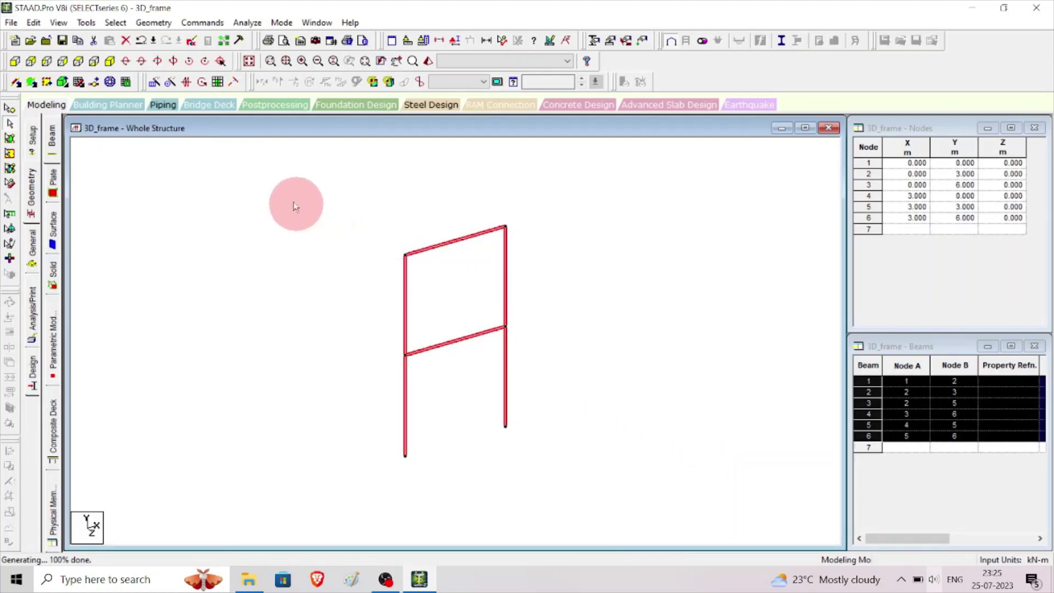
pyautogui.click(153, 22)
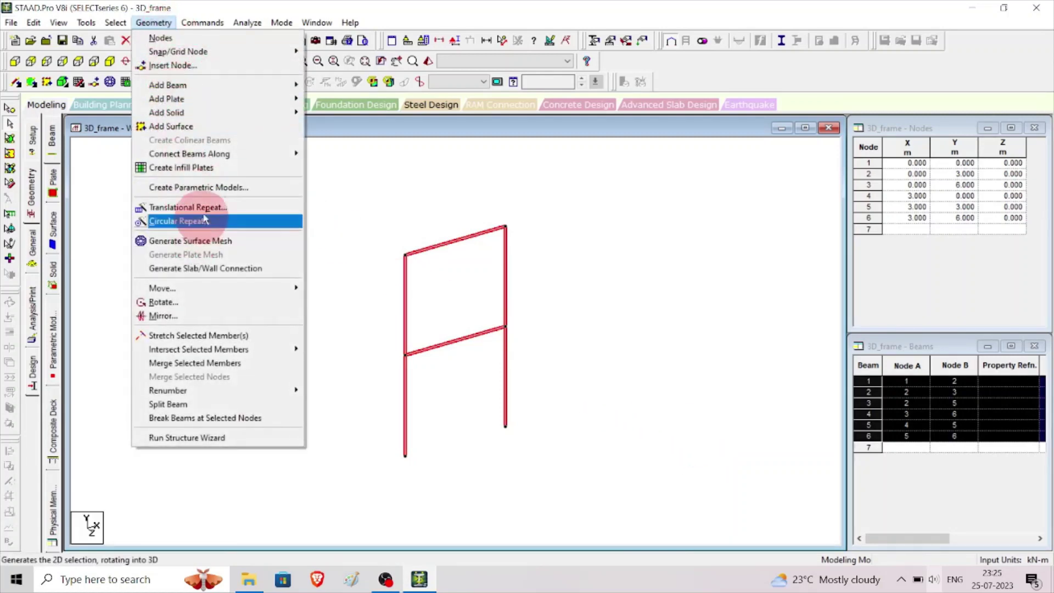
pyautogui.click(181, 207)
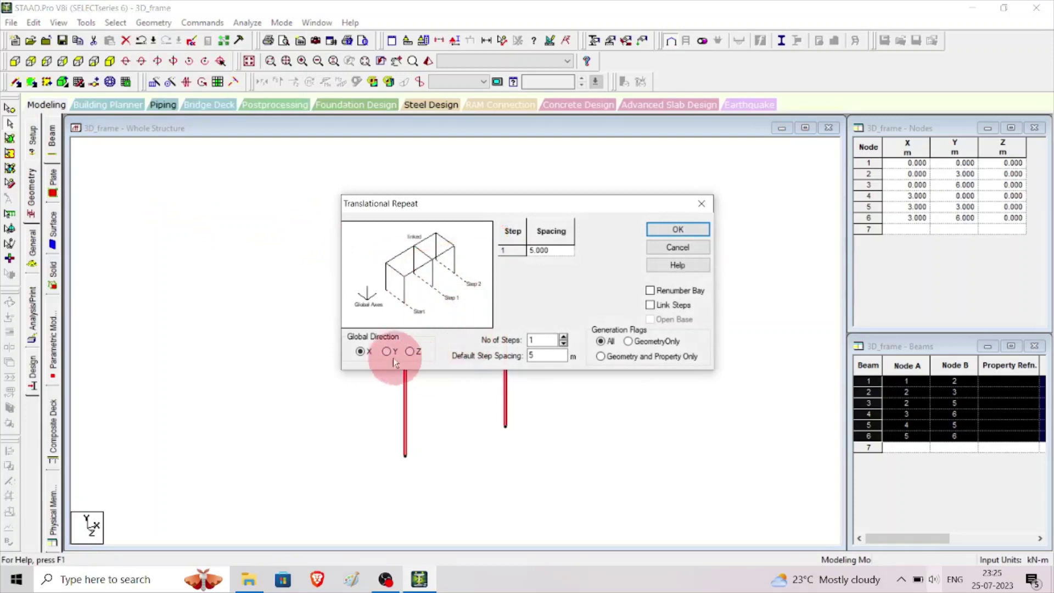
pyautogui.click(409, 352)
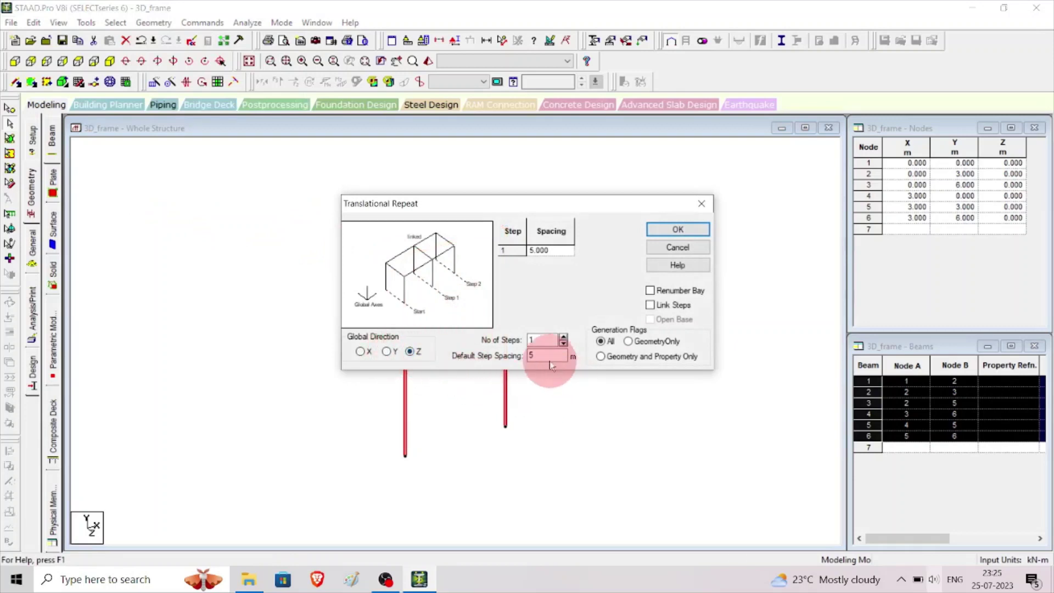
pyautogui.moveTo(550, 358); pyautogui.dragTo(463, 354)
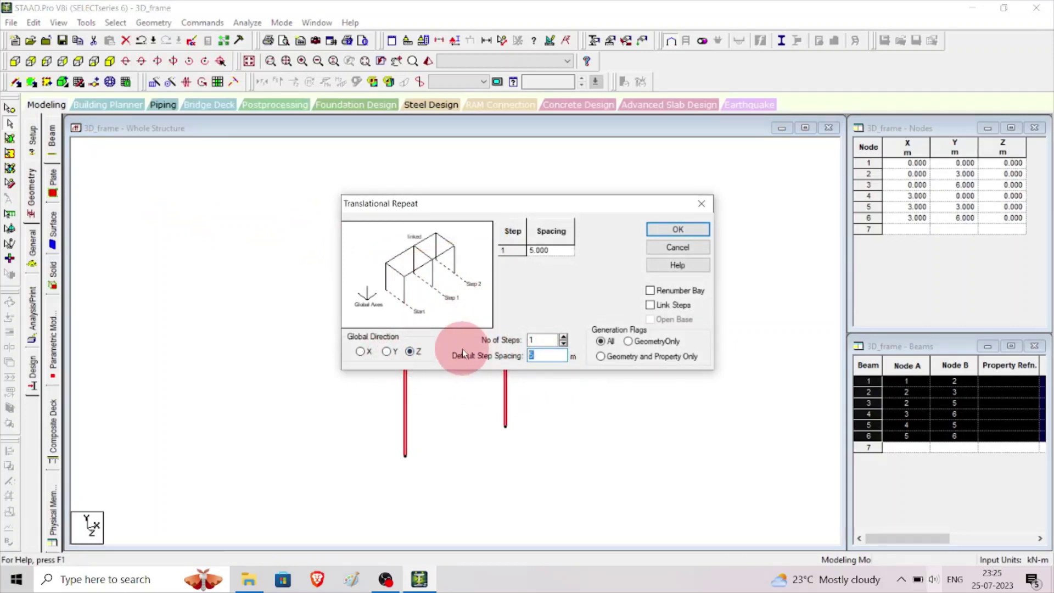
pyautogui.write('3')
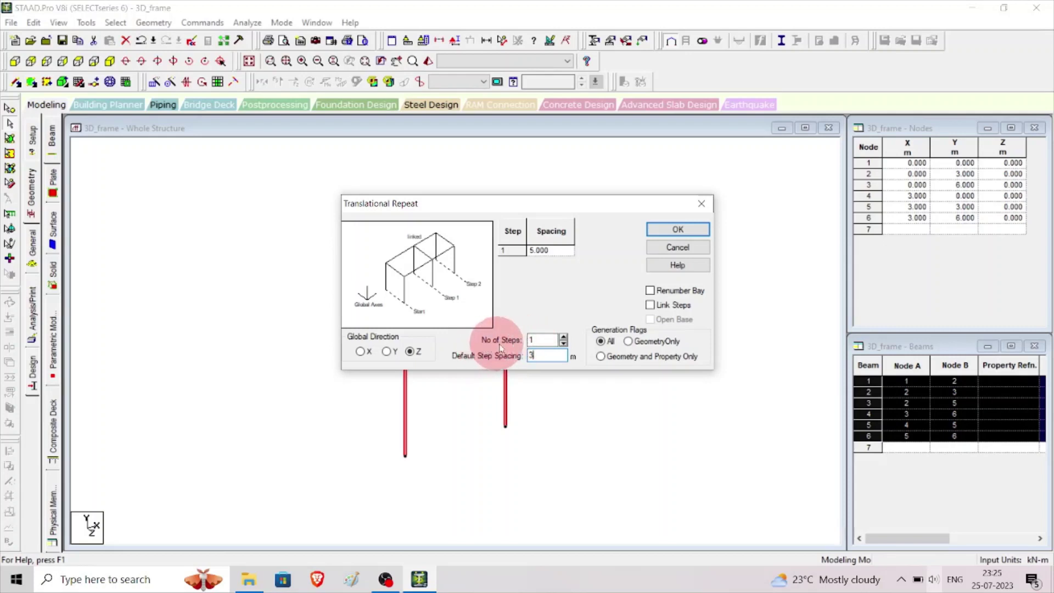
pyautogui.click(651, 305)
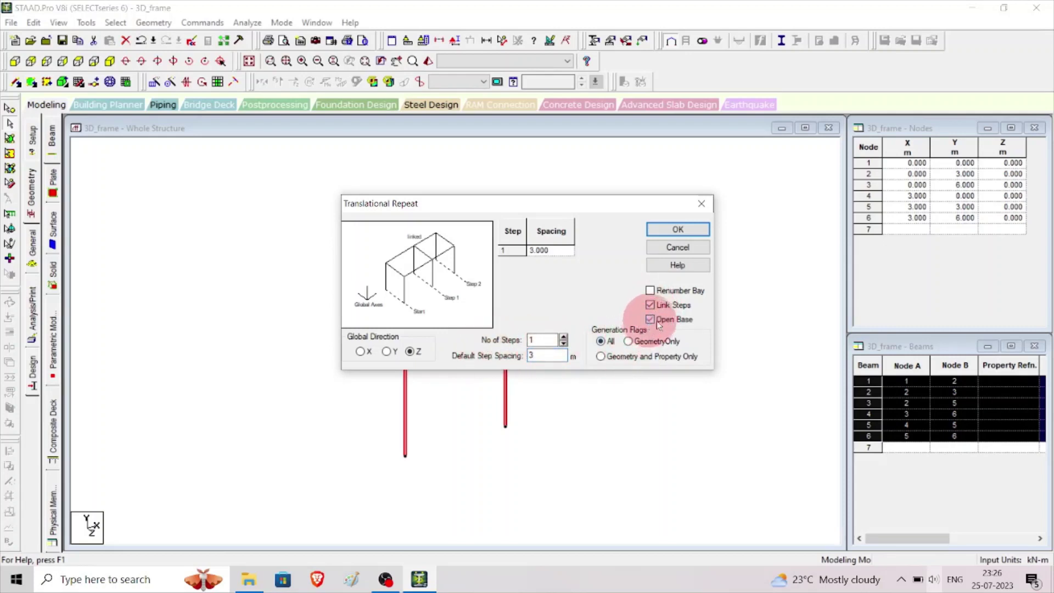
pyautogui.click(677, 230)
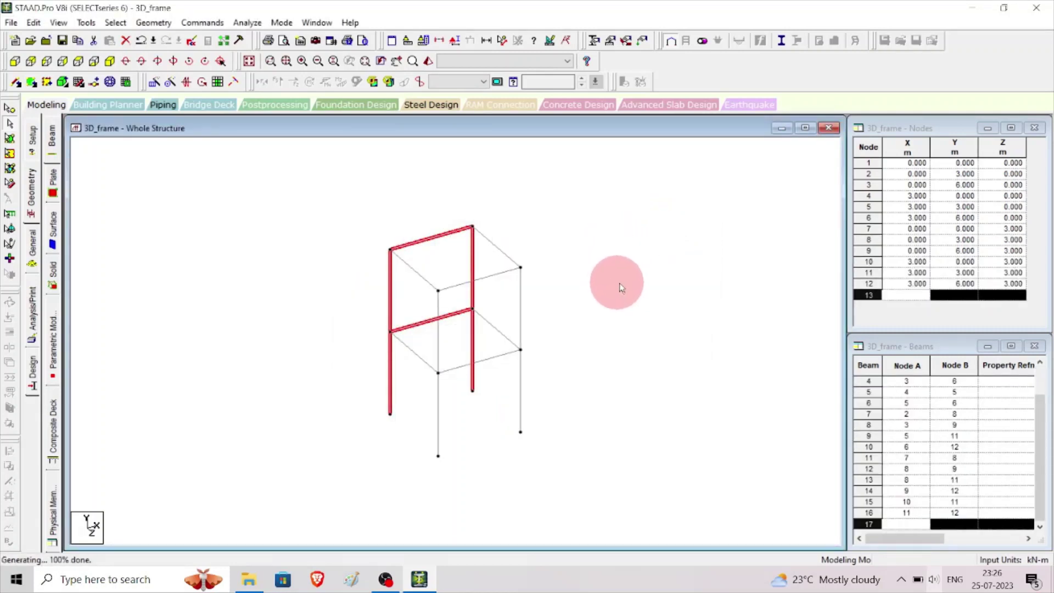
pyautogui.scroll(2, 621, 307)
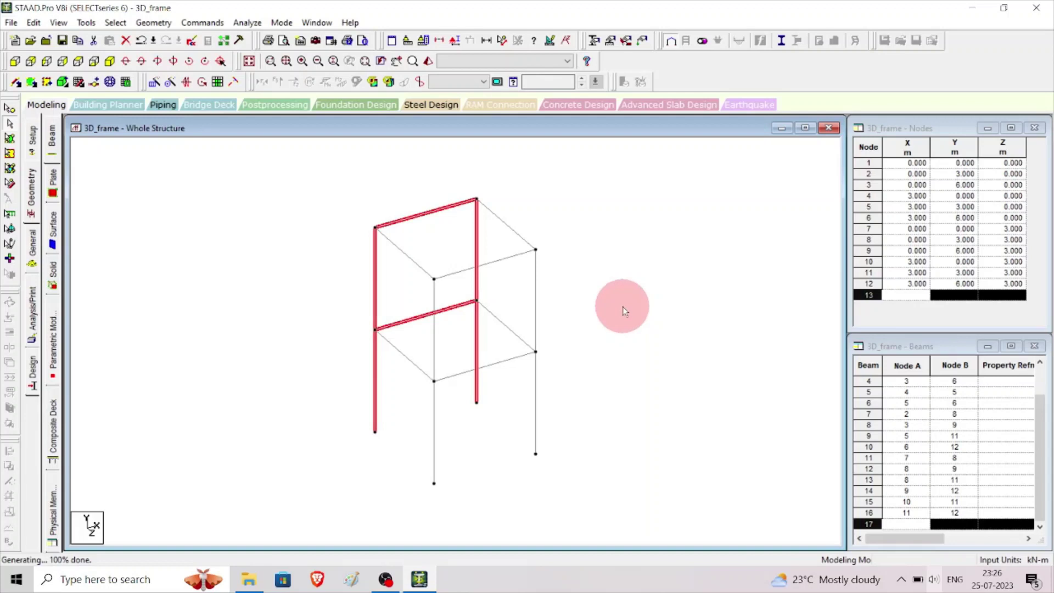
pyautogui.click(6, 199)
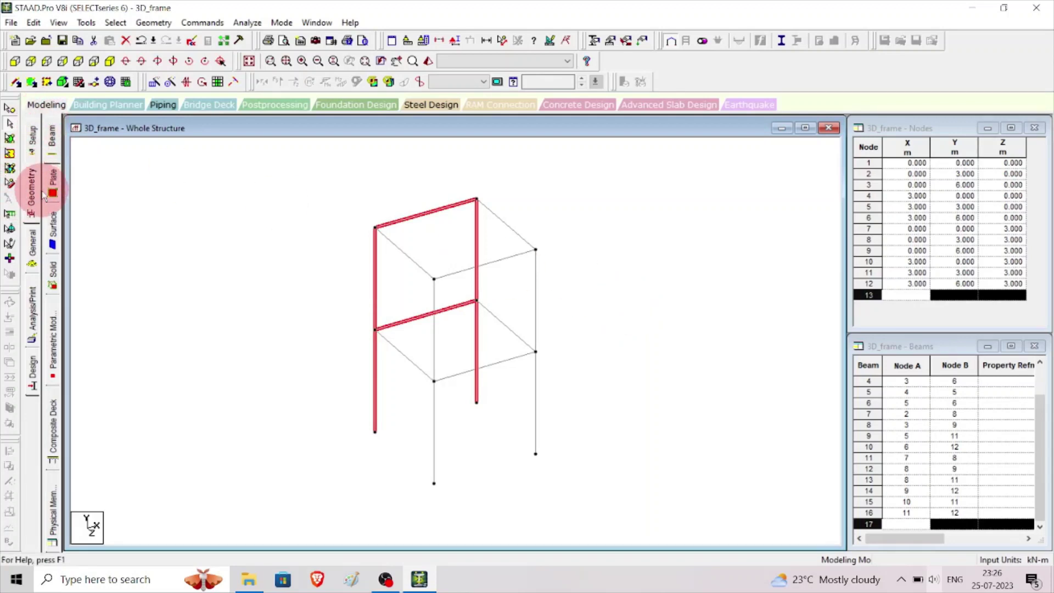
pyautogui.click(198, 222)
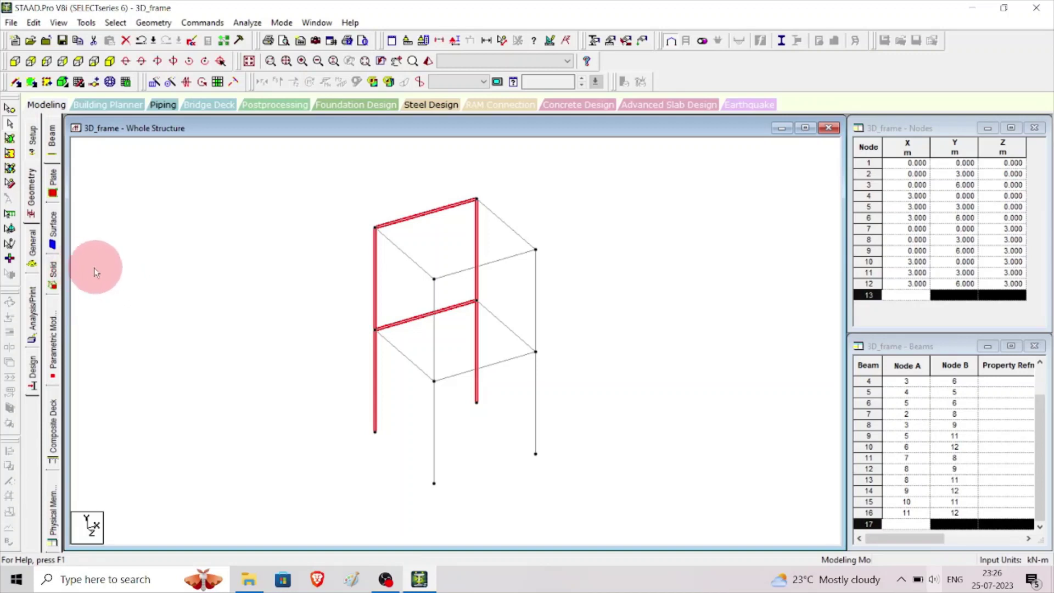
# - Define a rectangular concrete section with YD 0.4 m and ZD 0.3 m
pyautogui.click(33, 250)
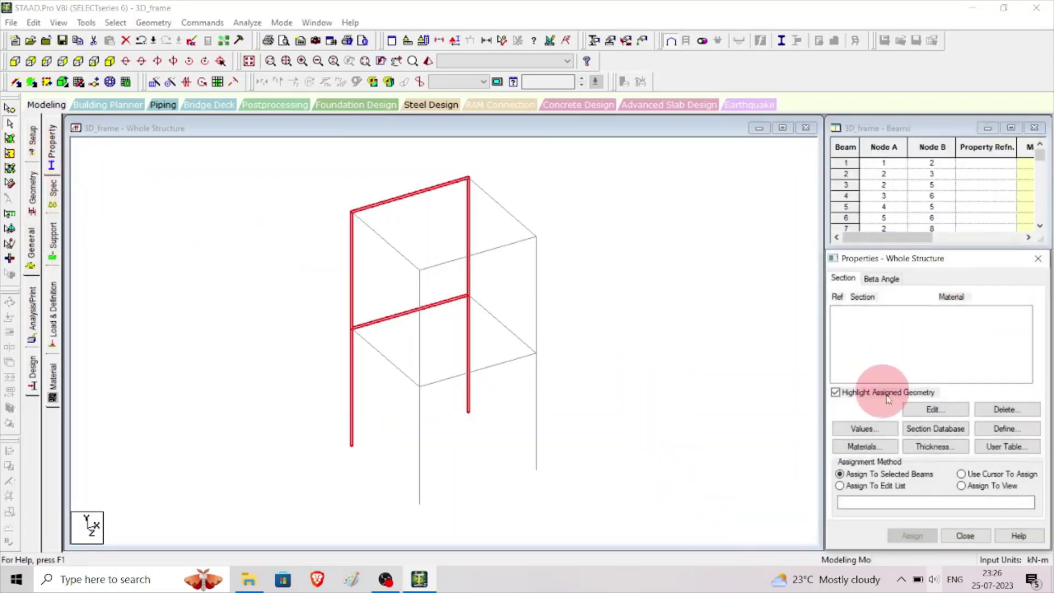
pyautogui.click(1000, 429)
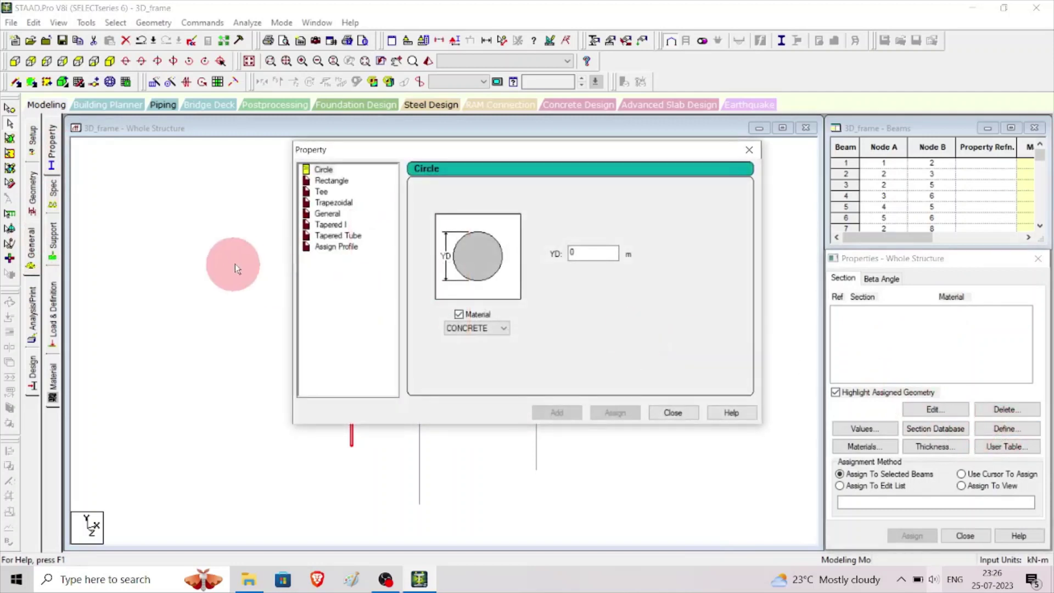
pyautogui.click(333, 180)
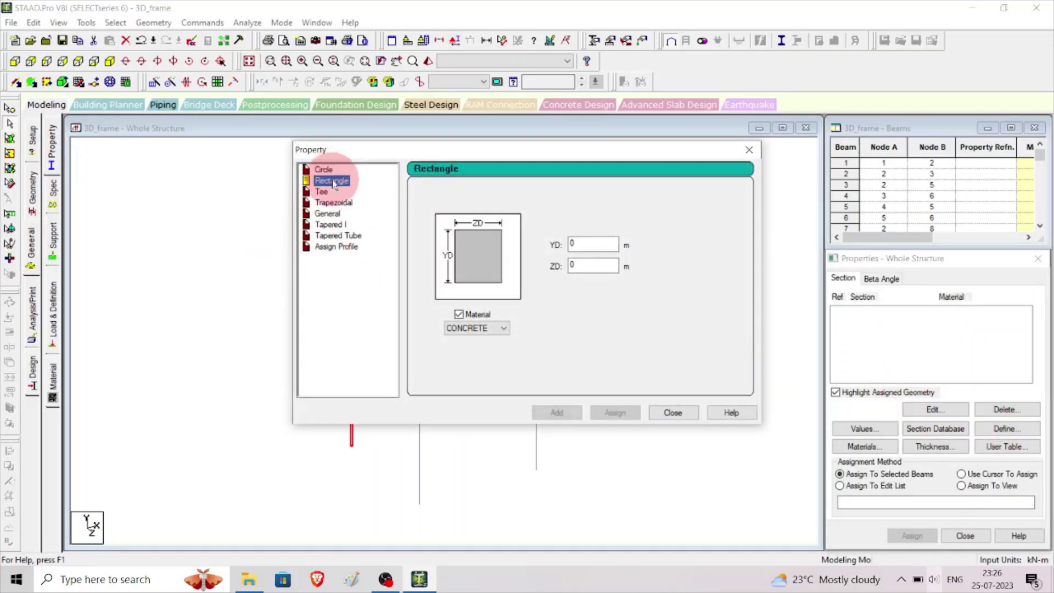
pyautogui.click(595, 244)
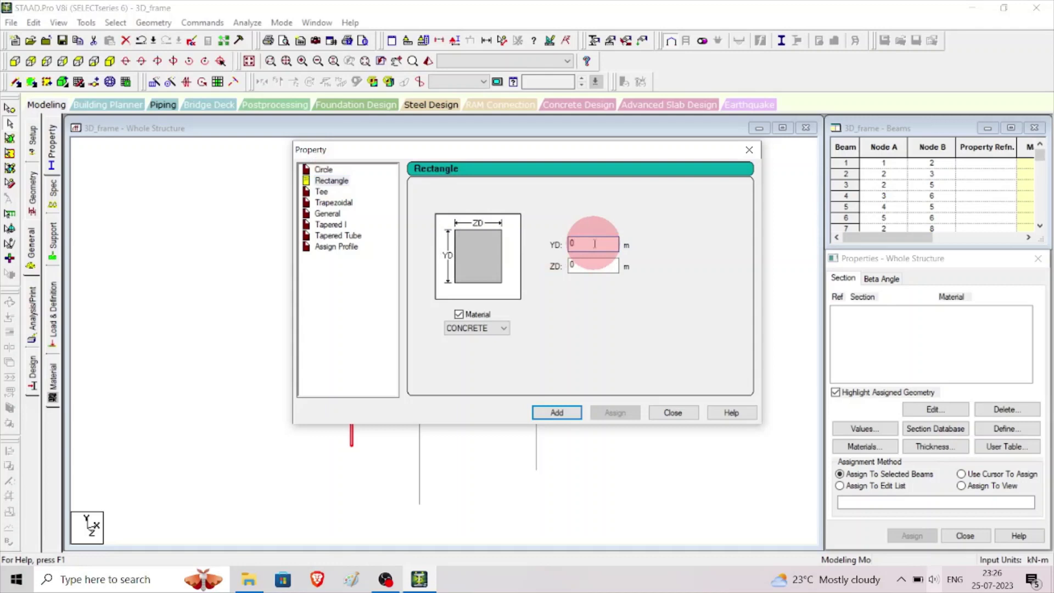
pyautogui.click(694, 364)
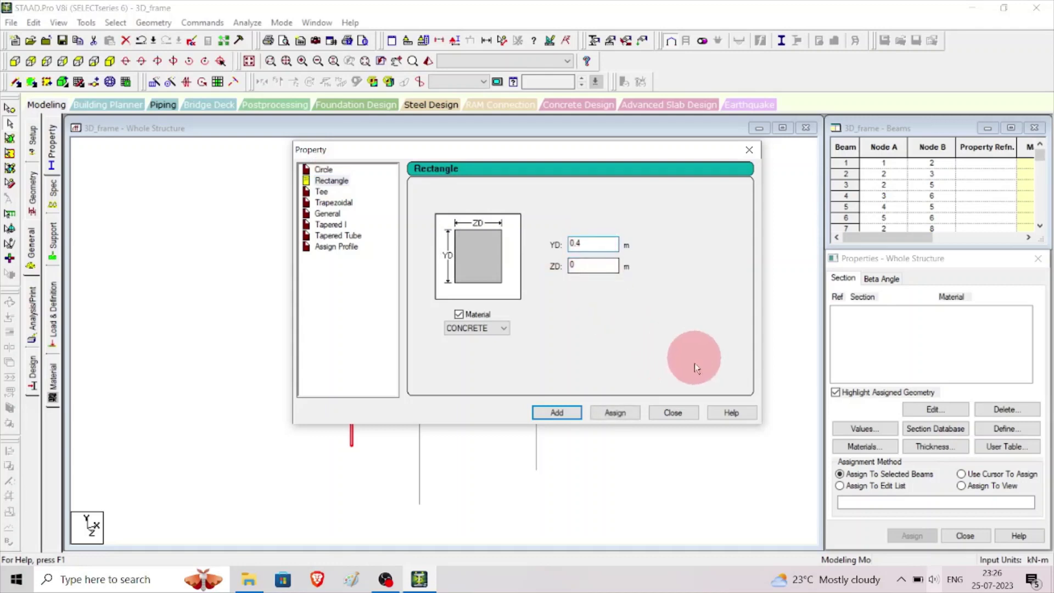
pyautogui.doubleClick(596, 269)
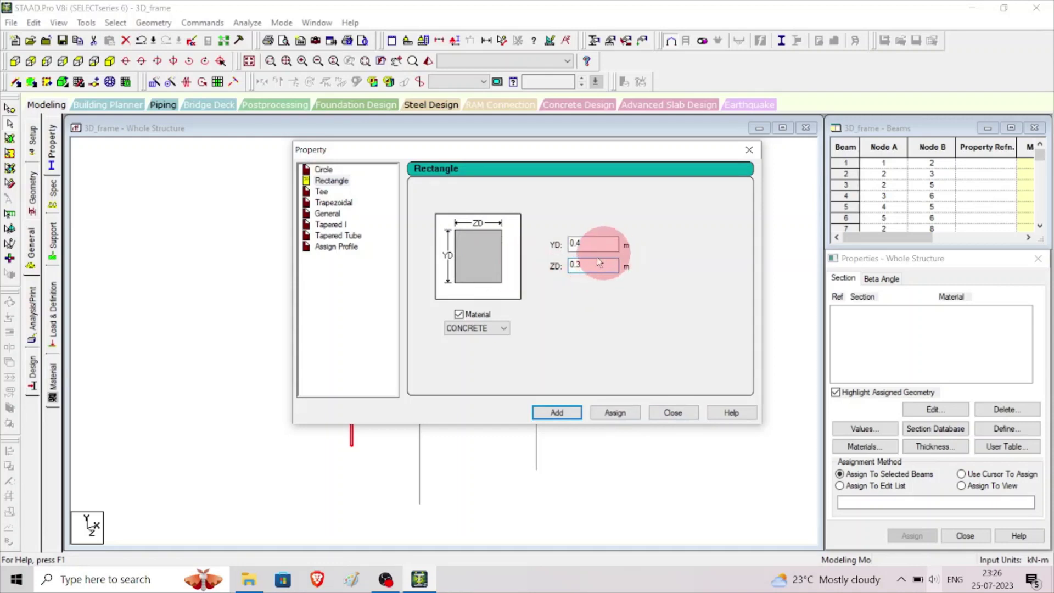
pyautogui.click(576, 414)
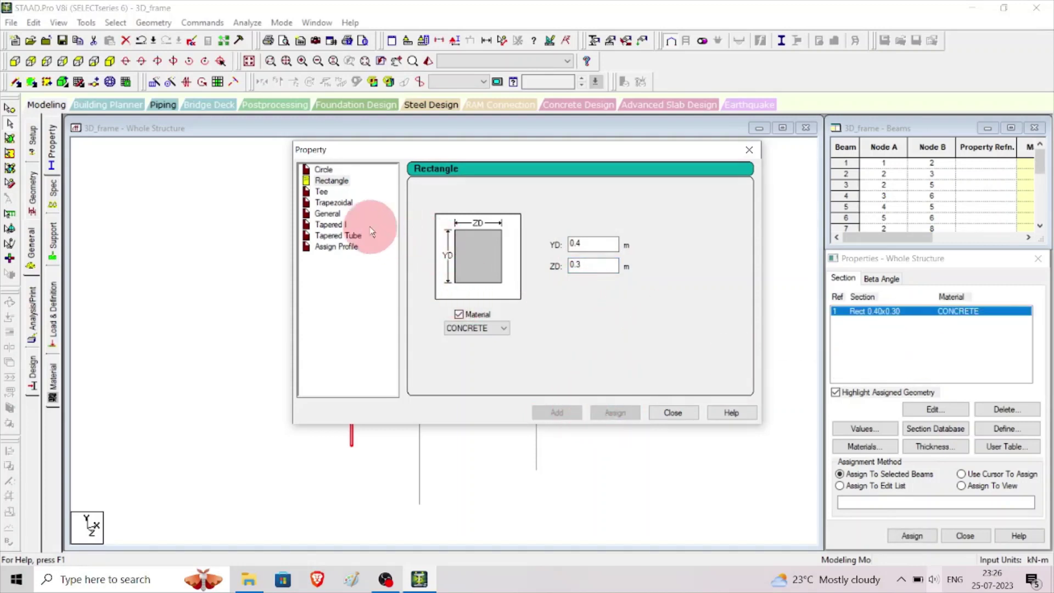
# - Add a second rectangular concrete section with YD 0.5 m and ZD 0.5 m, and finish defining properties
pyautogui.moveTo(588, 246); pyautogui.dragTo(540, 237)
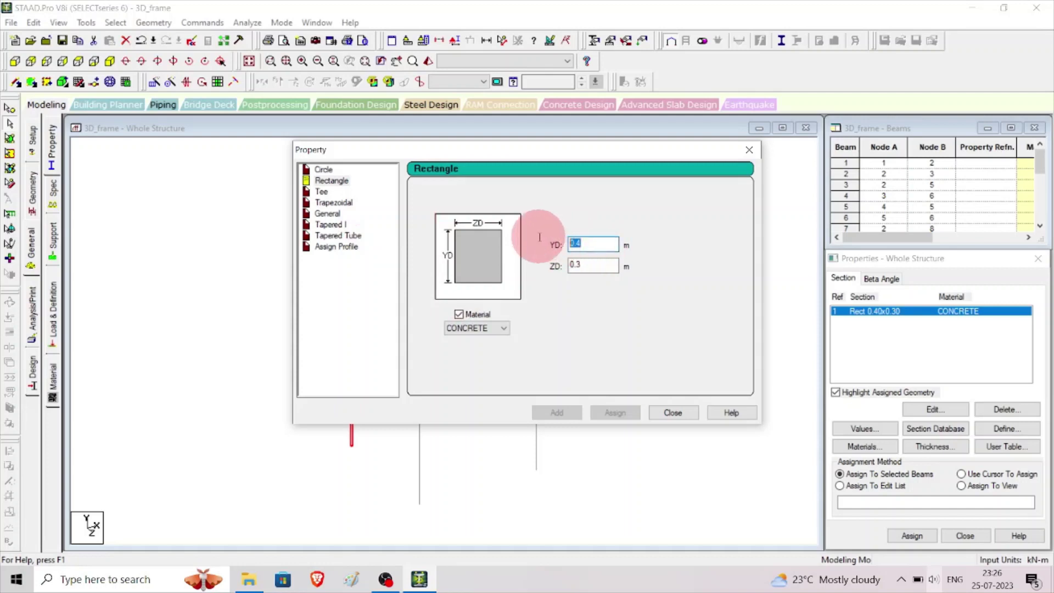
pyautogui.write('0')
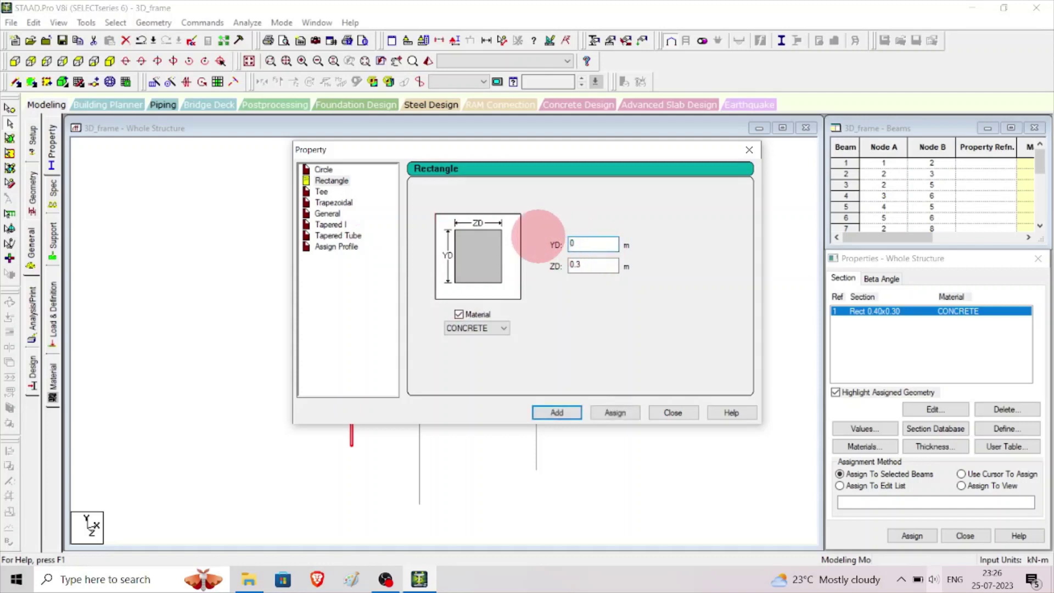
pyautogui.moveTo(603, 272); pyautogui.dragTo(543, 257)
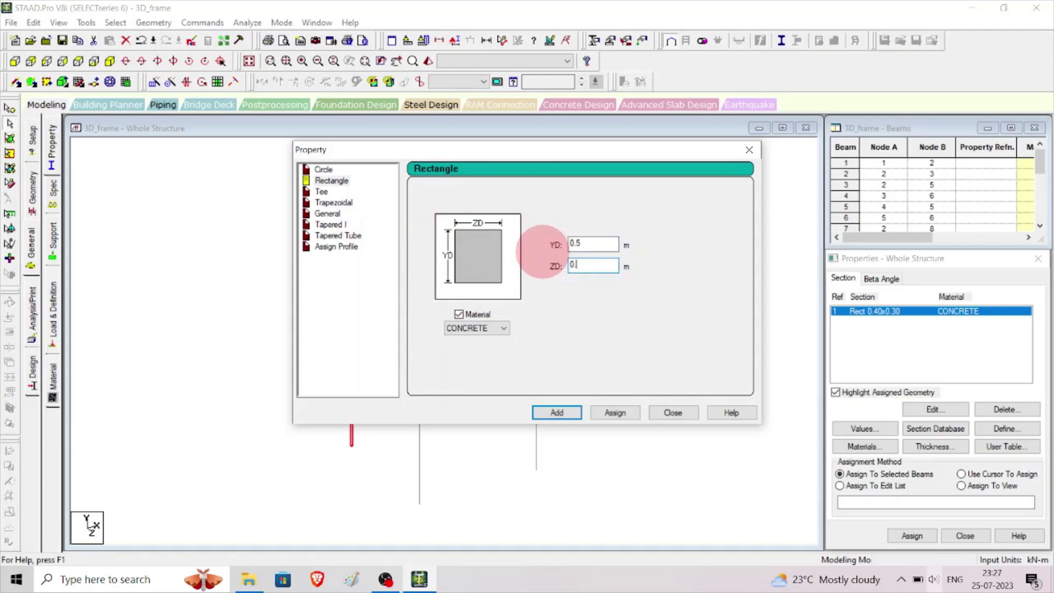
pyautogui.click(578, 416)
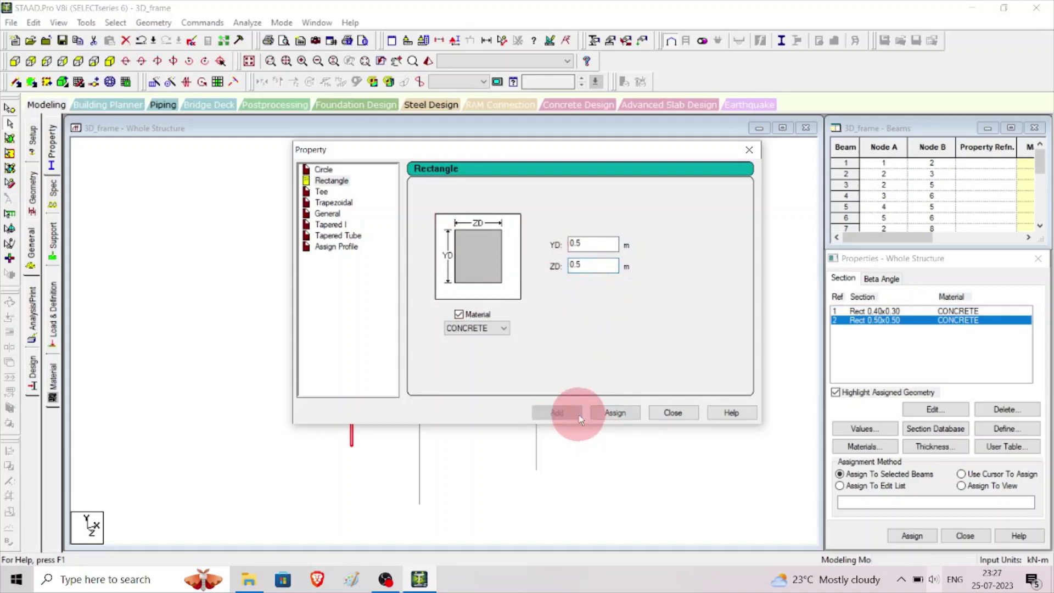
pyautogui.click(679, 420)
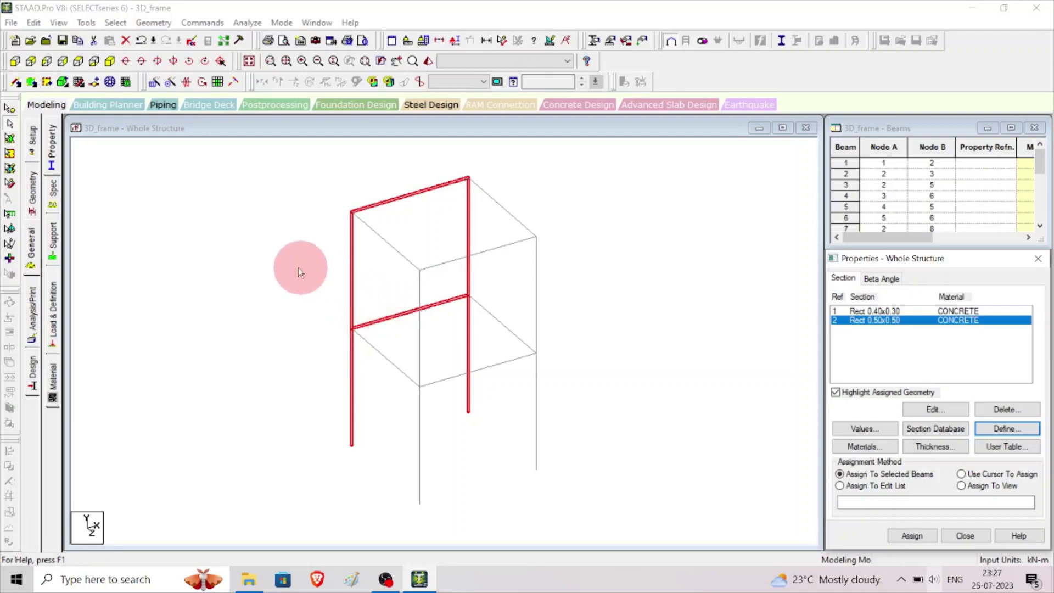
# - Clear the member selection and make Rect 0.40x0.30 the active section for assignment
pyautogui.click(275, 263)
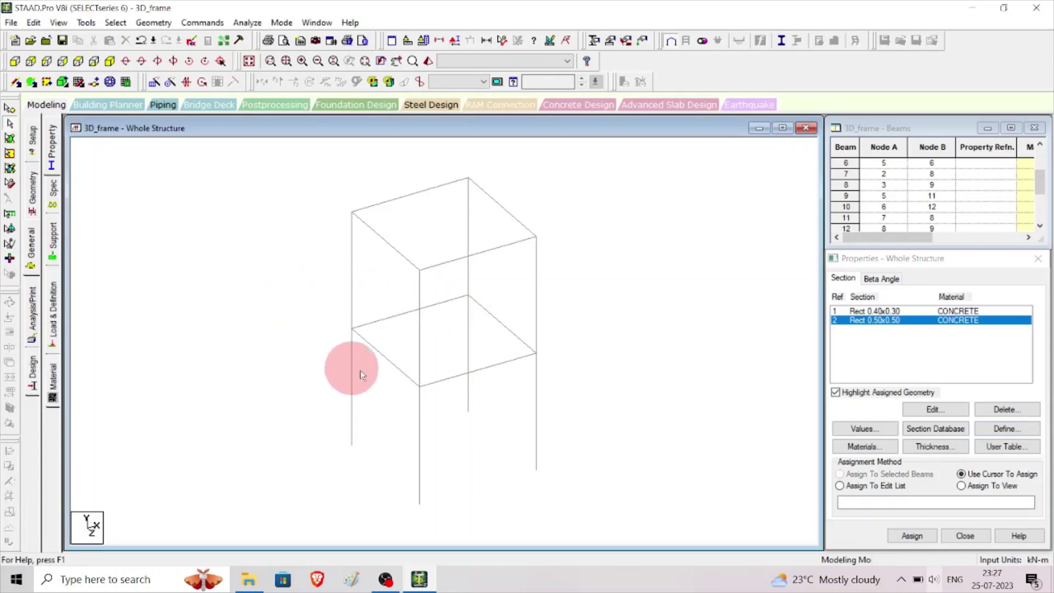
pyautogui.click(880, 312)
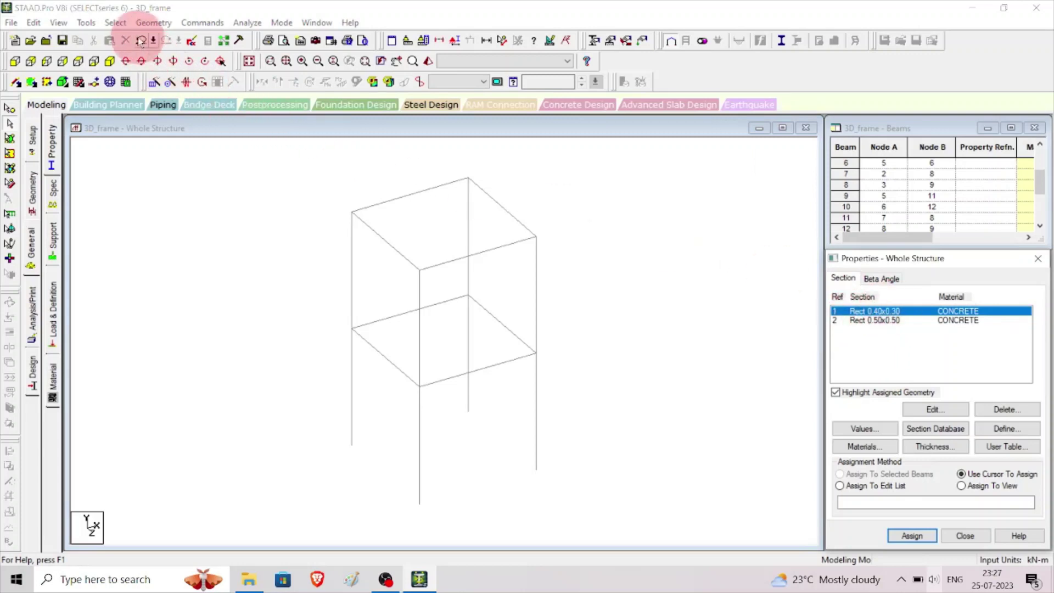
pyautogui.click(148, 23)
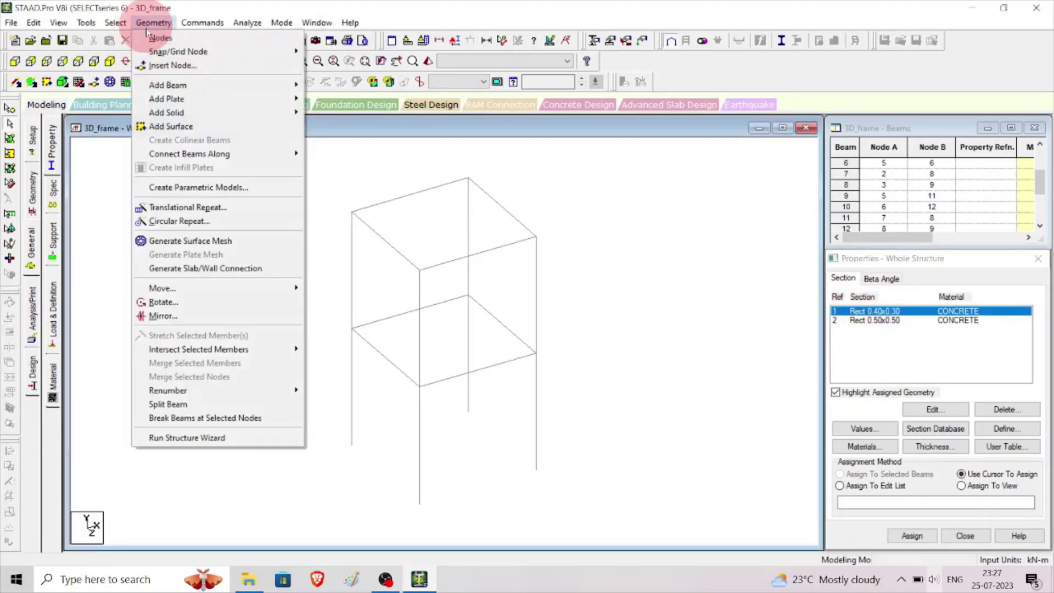
pyautogui.click(195, 212)
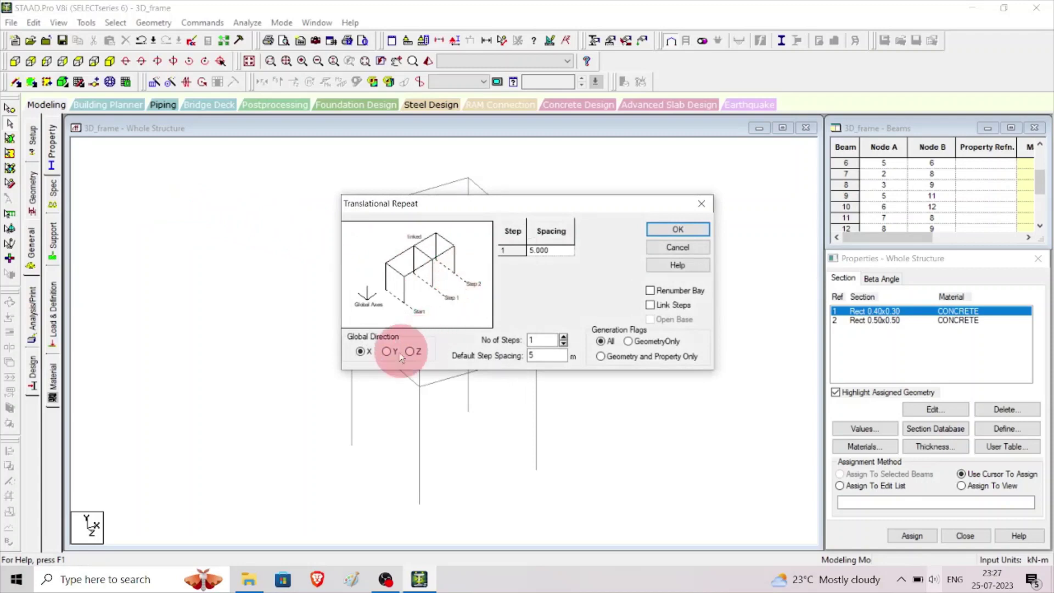
pyautogui.click(702, 203)
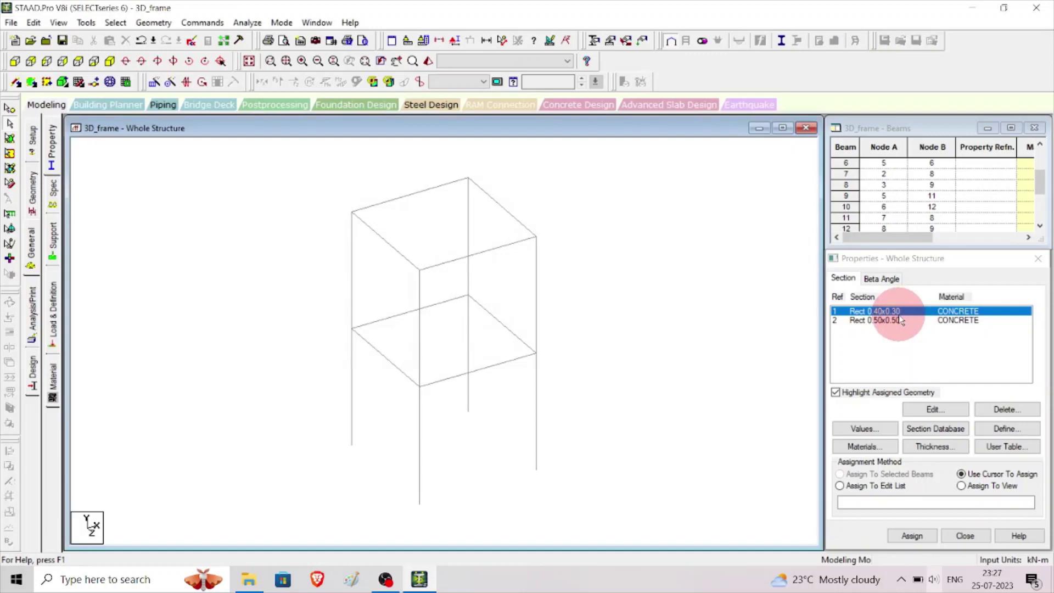
# - Select all beams parallel to X and Z and assign the Rect 0.40x0.30 concrete section to them
pyautogui.click(115, 22)
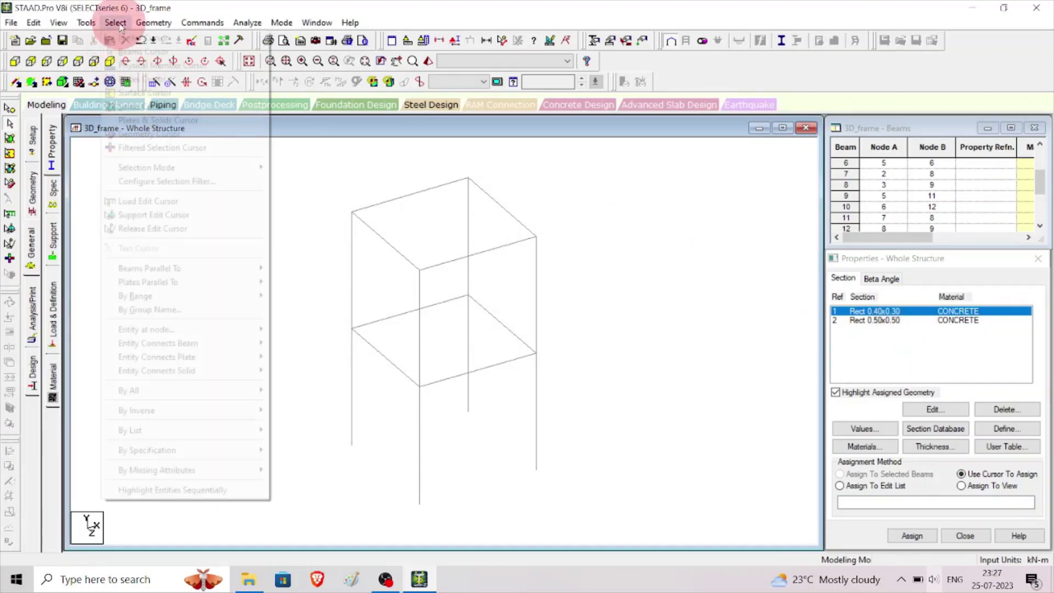
pyautogui.moveTo(158, 273)
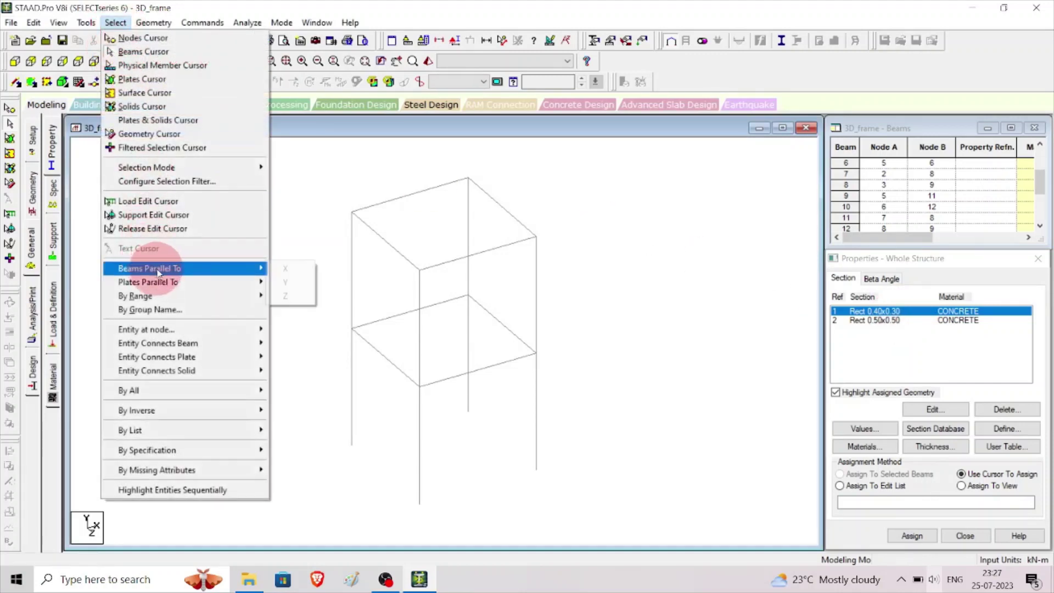
pyautogui.click(292, 272)
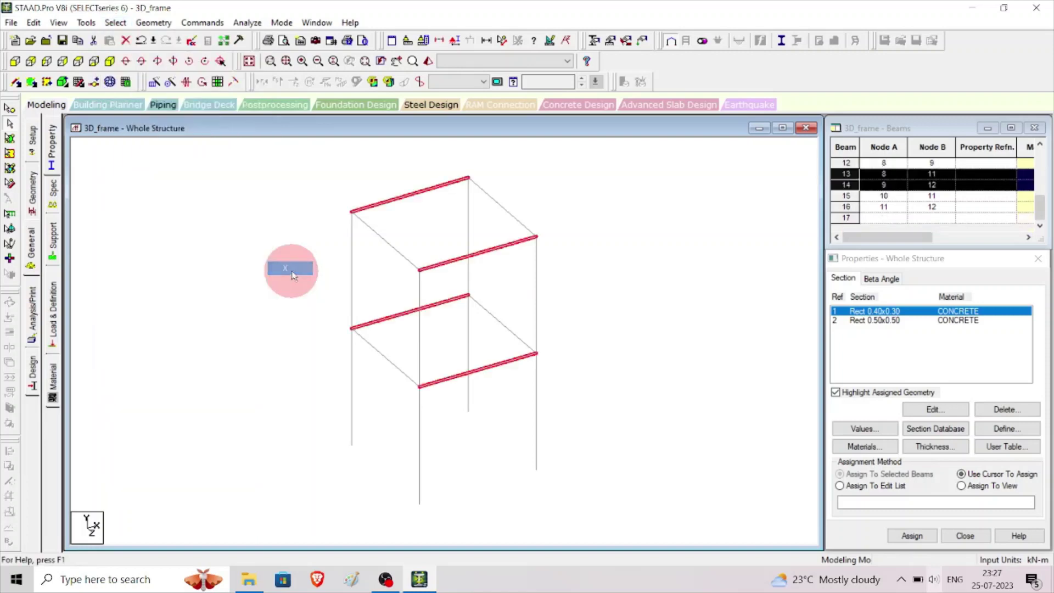
pyautogui.click(114, 23)
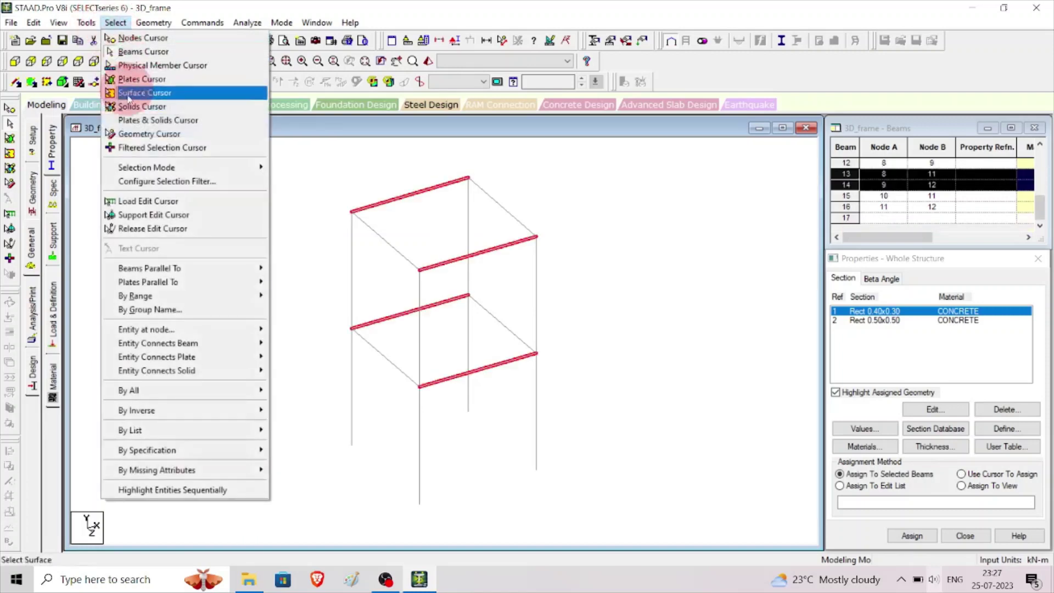
pyautogui.moveTo(148, 269)
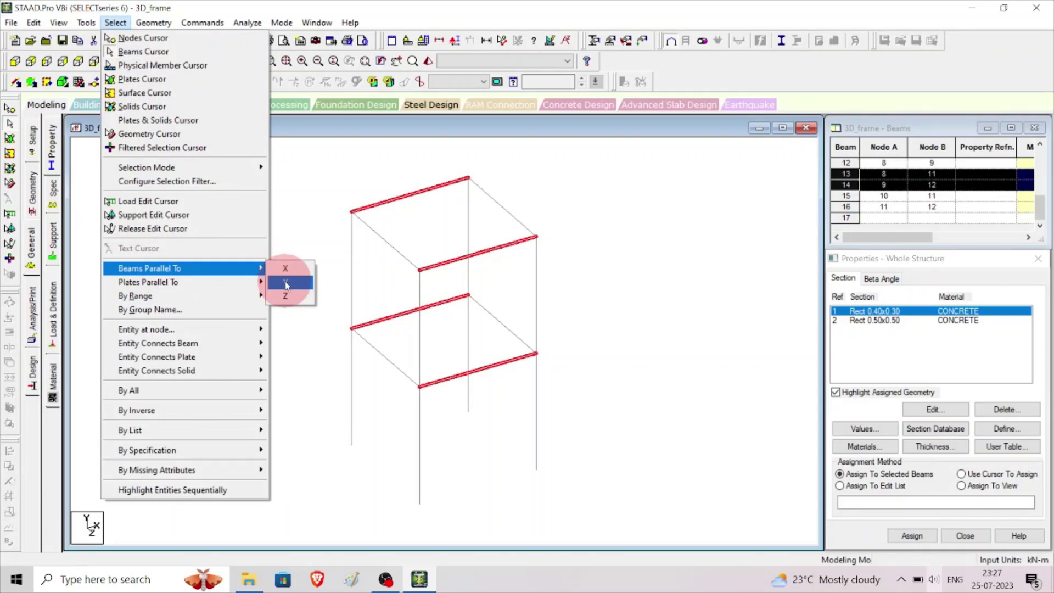
pyautogui.click(286, 284)
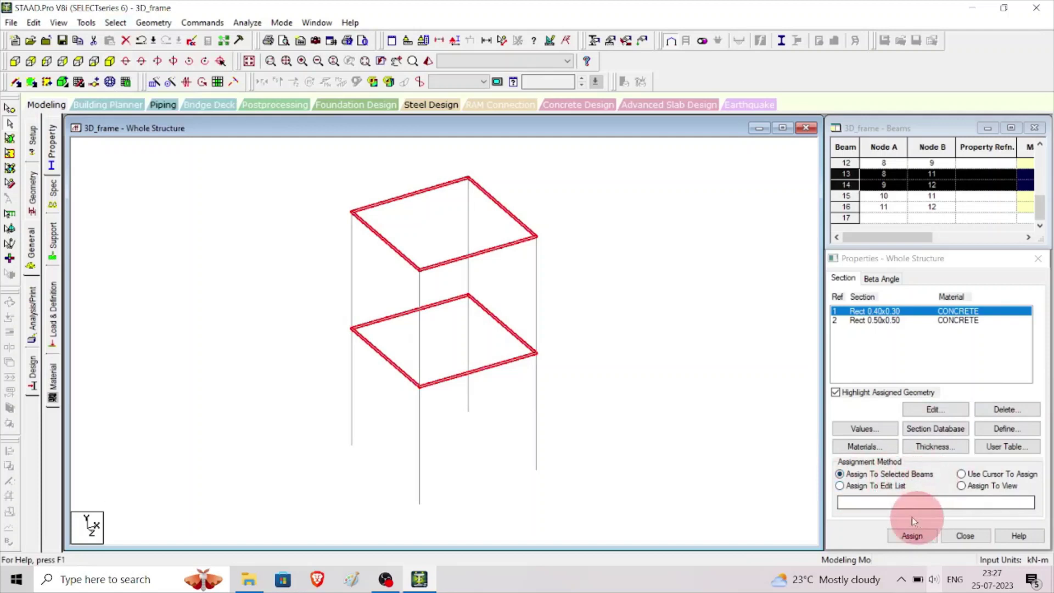
pyautogui.click(924, 536)
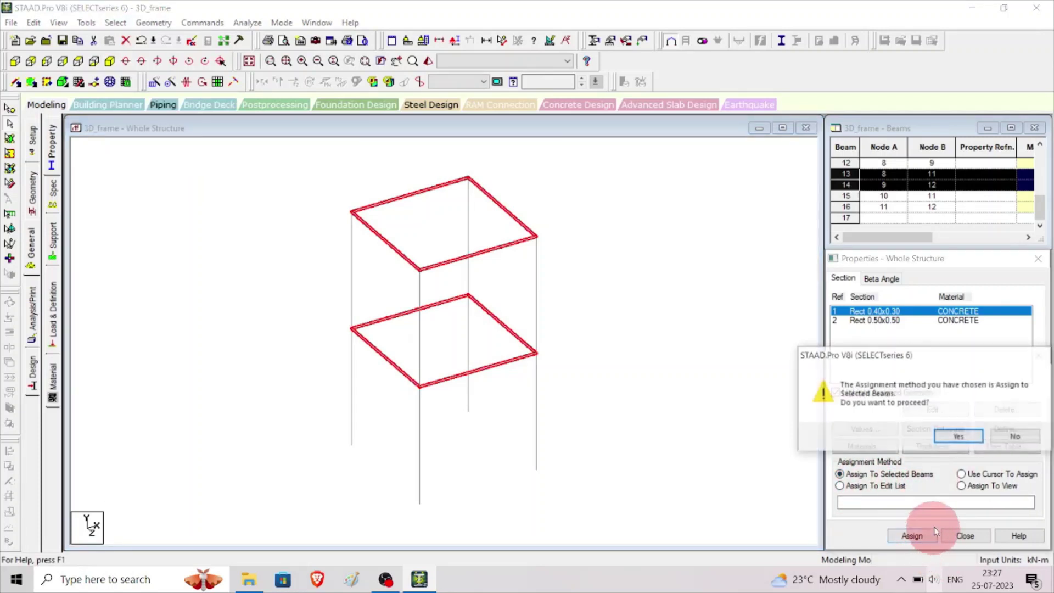
pyautogui.click(965, 438)
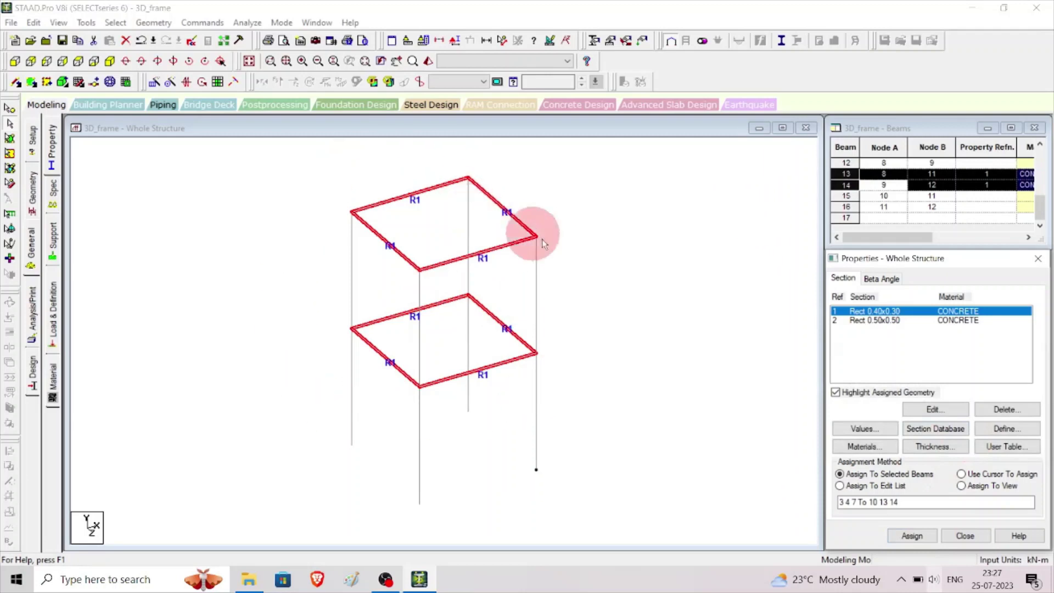
# - Select all members parallel to Y and assign the Rect 0.50x0.50 concrete section to these columns
pyautogui.click(889, 321)
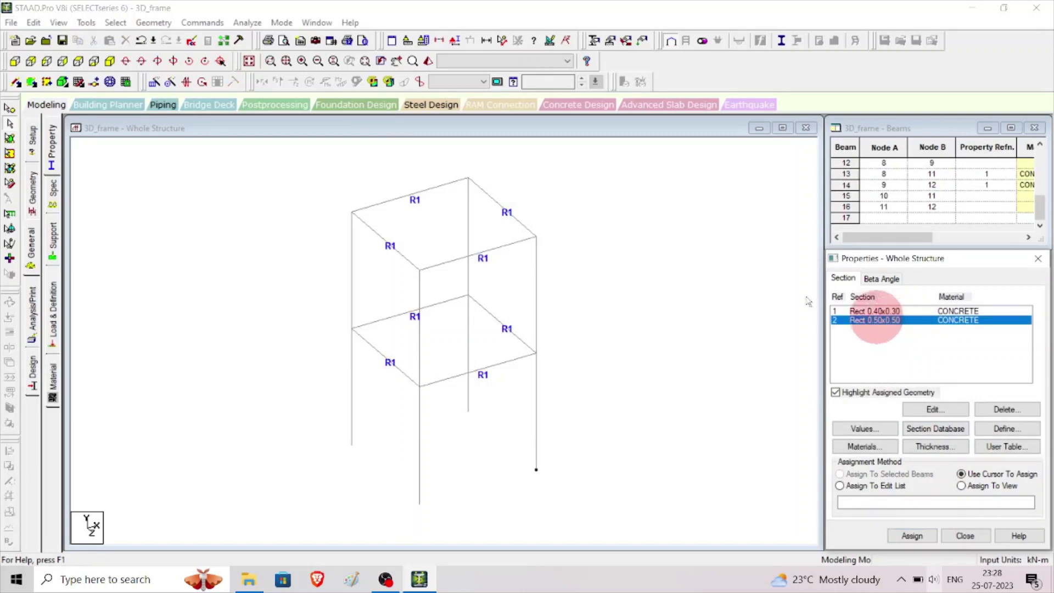
pyautogui.click(116, 23)
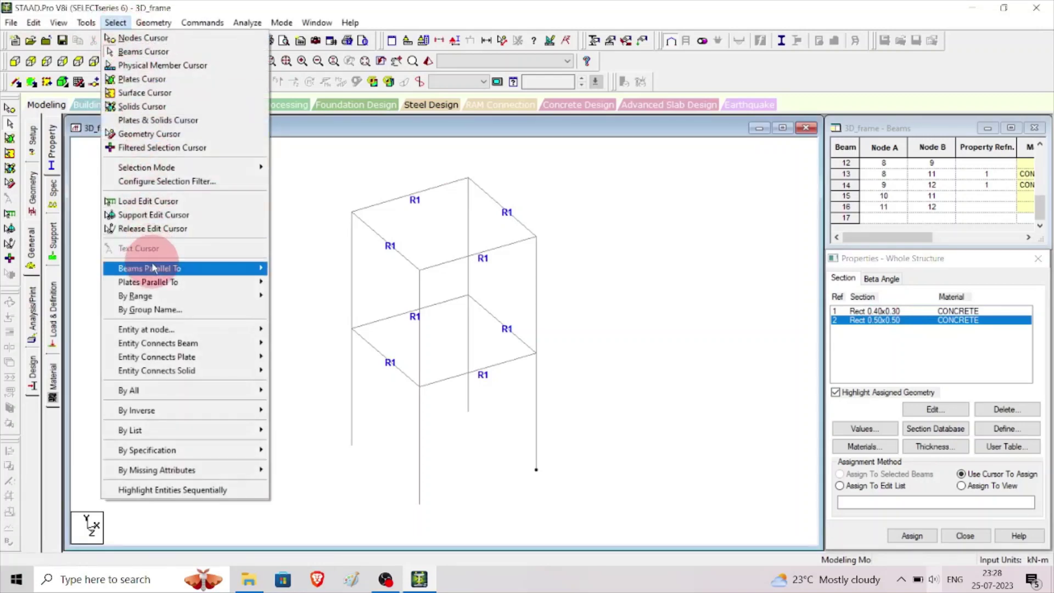
pyautogui.moveTo(132, 268)
pyautogui.click(291, 282)
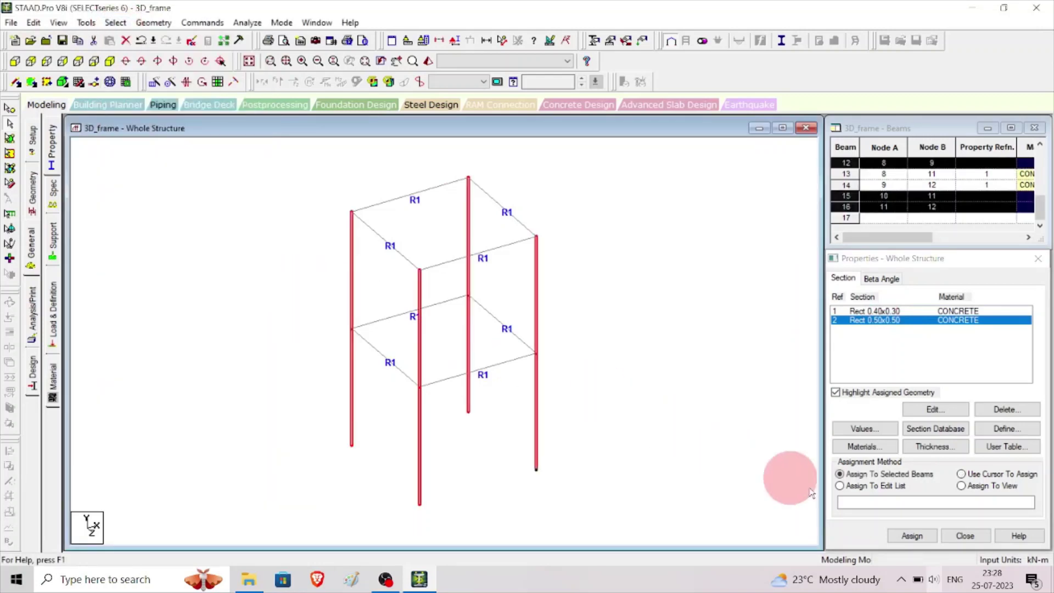
pyautogui.click(876, 475)
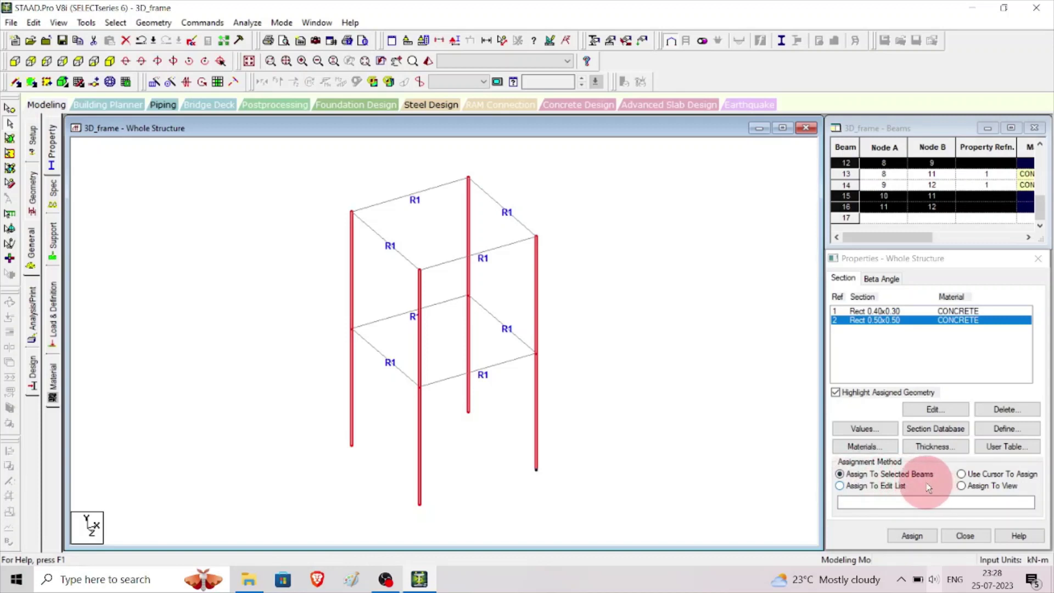
pyautogui.click(912, 537)
pyautogui.click(958, 436)
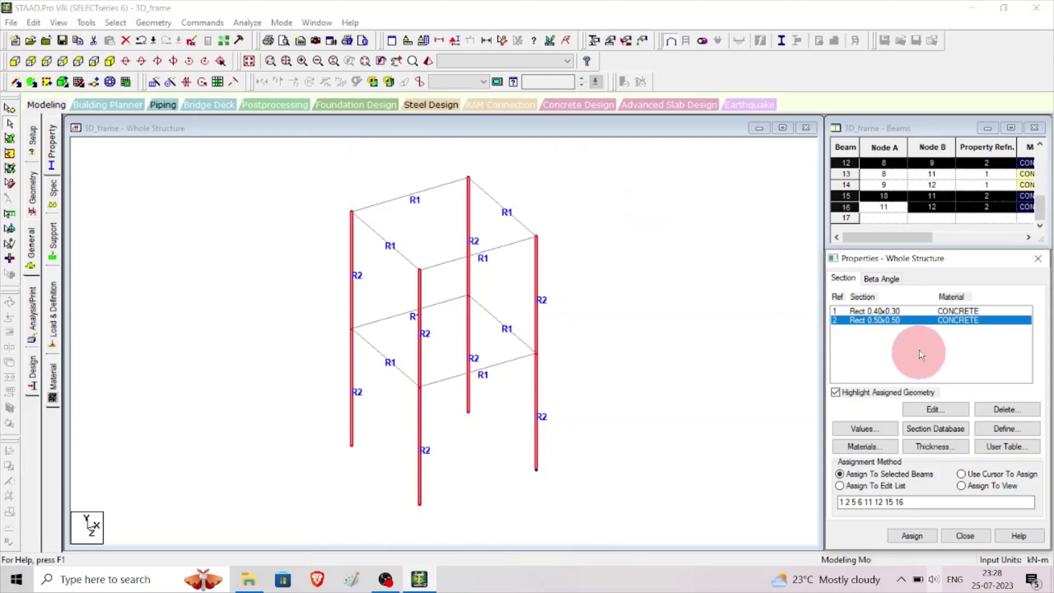
# - Clear the member selection and check the structure for any members with a missing property
pyautogui.click(721, 381)
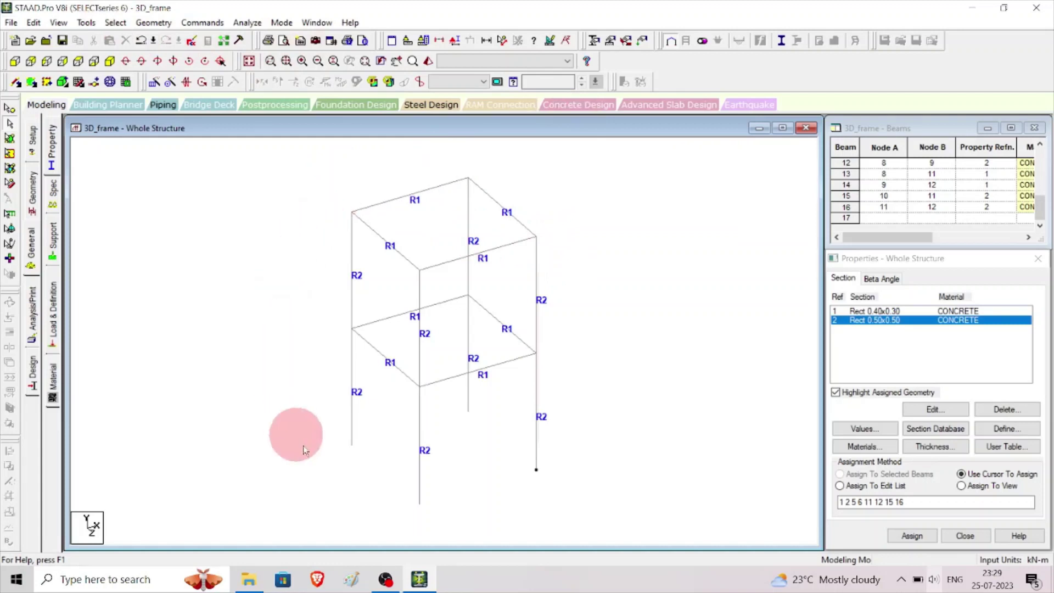
pyautogui.click(115, 22)
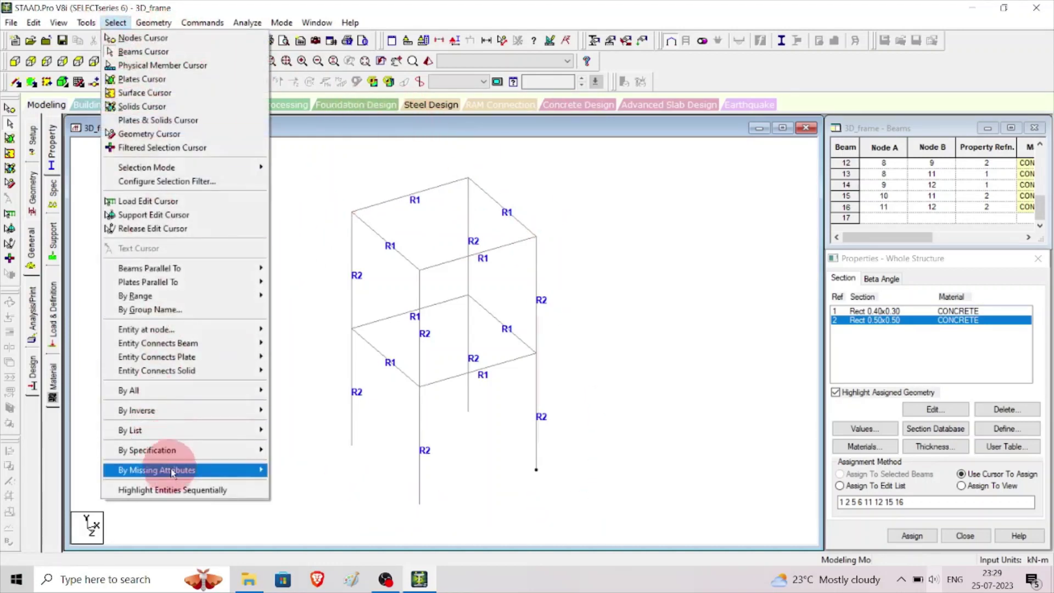
pyautogui.moveTo(171, 472)
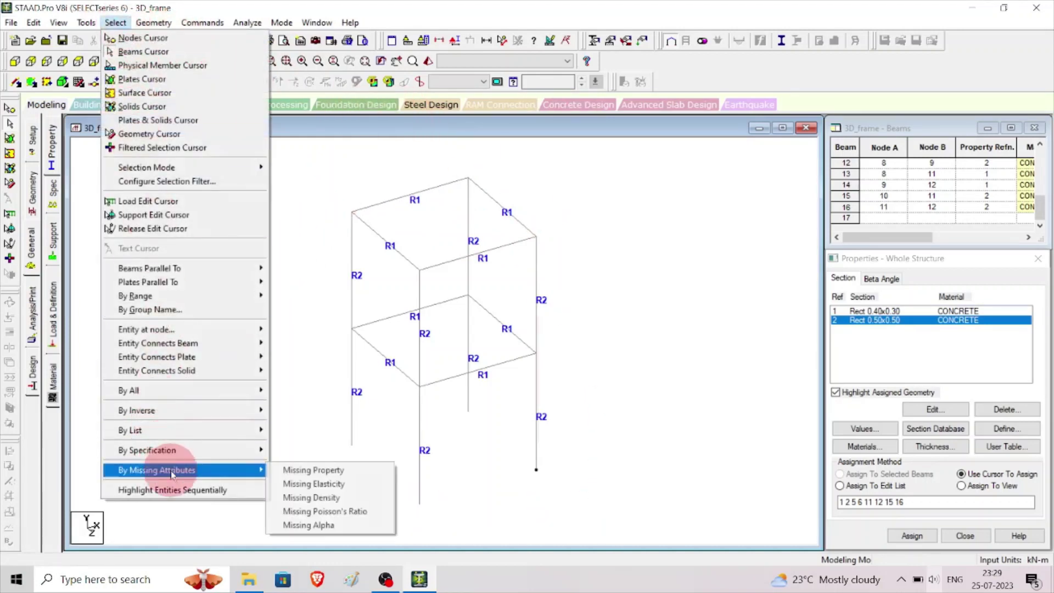
pyautogui.click(332, 472)
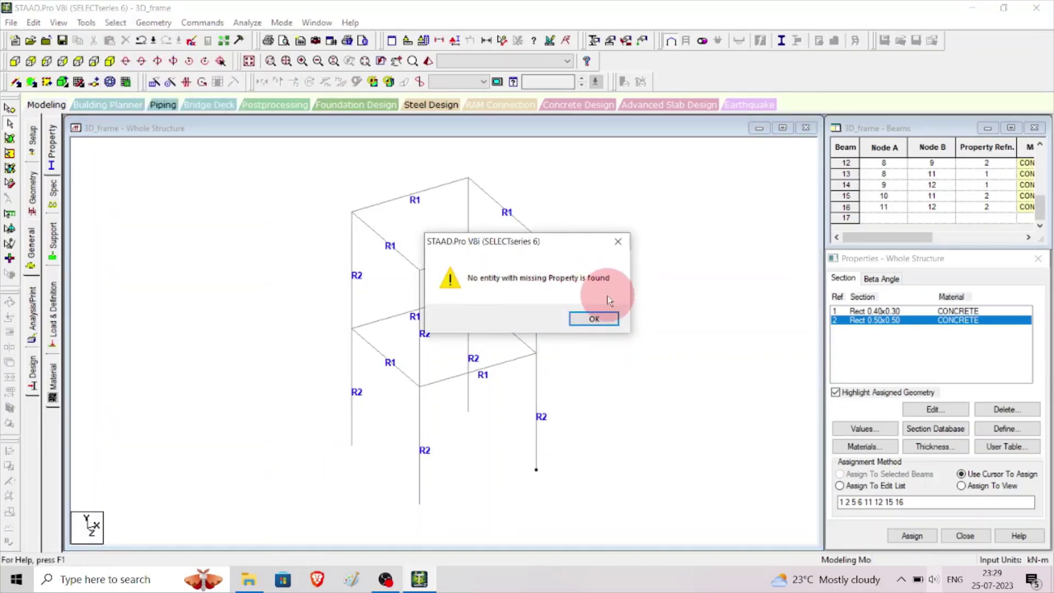
pyautogui.click(608, 320)
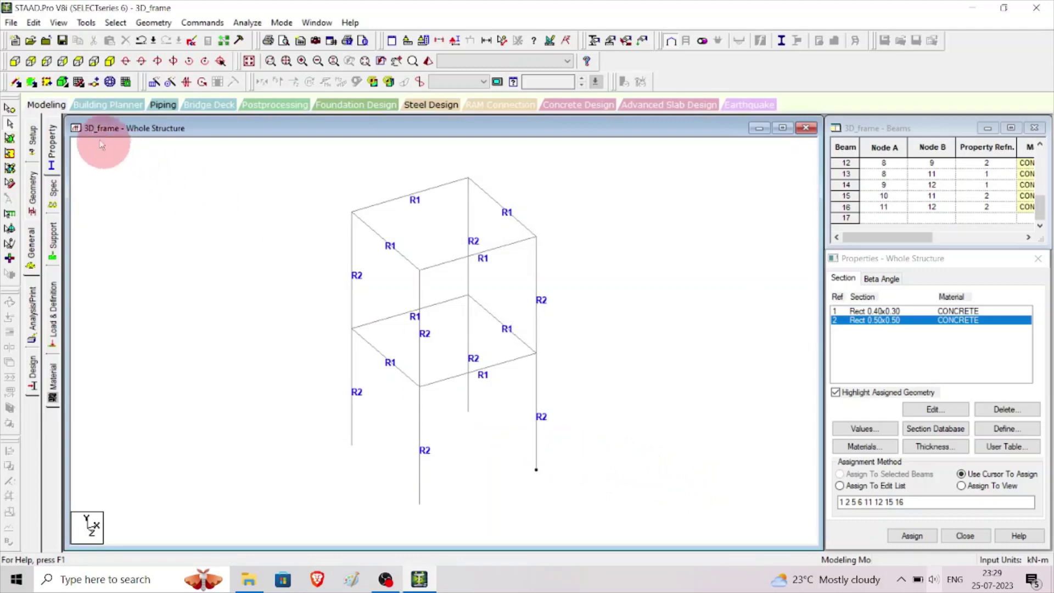
# - Show the frame in front elevation and create a Fixed support definition
pyautogui.click(16, 61)
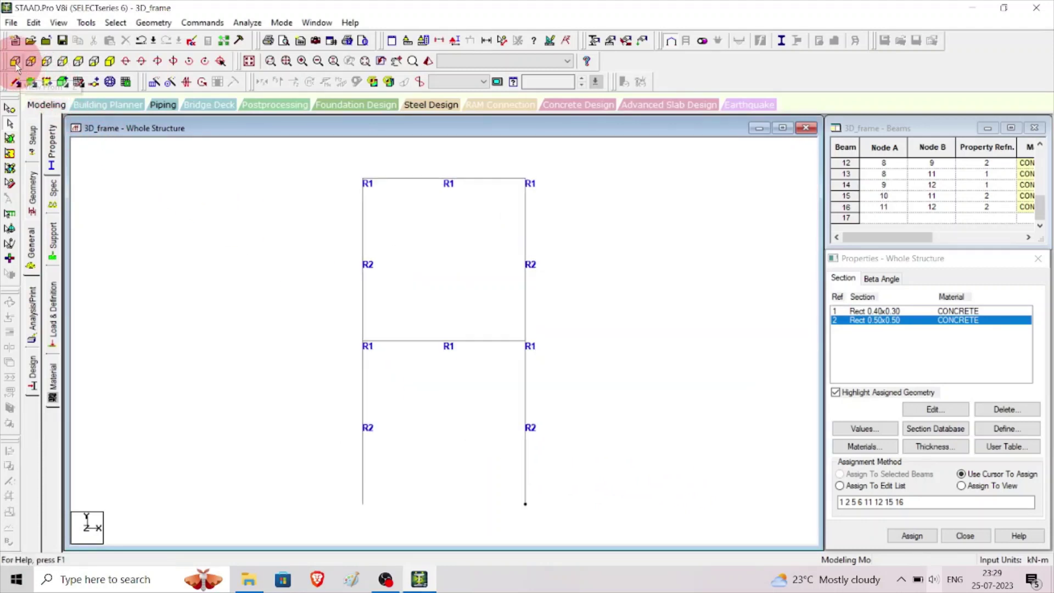
pyautogui.click(52, 242)
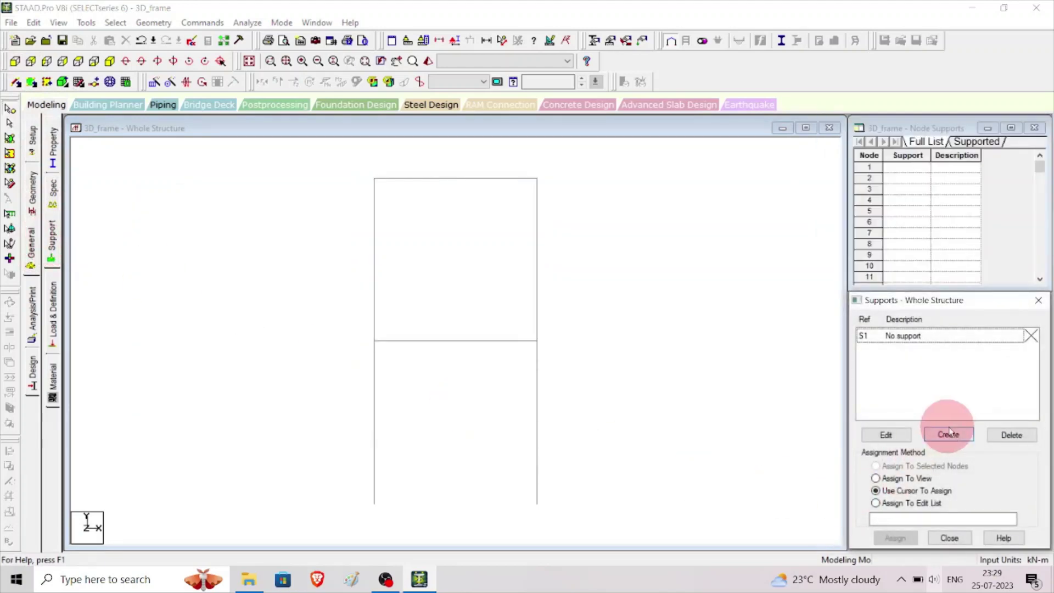
pyautogui.click(950, 435)
pyautogui.click(811, 278)
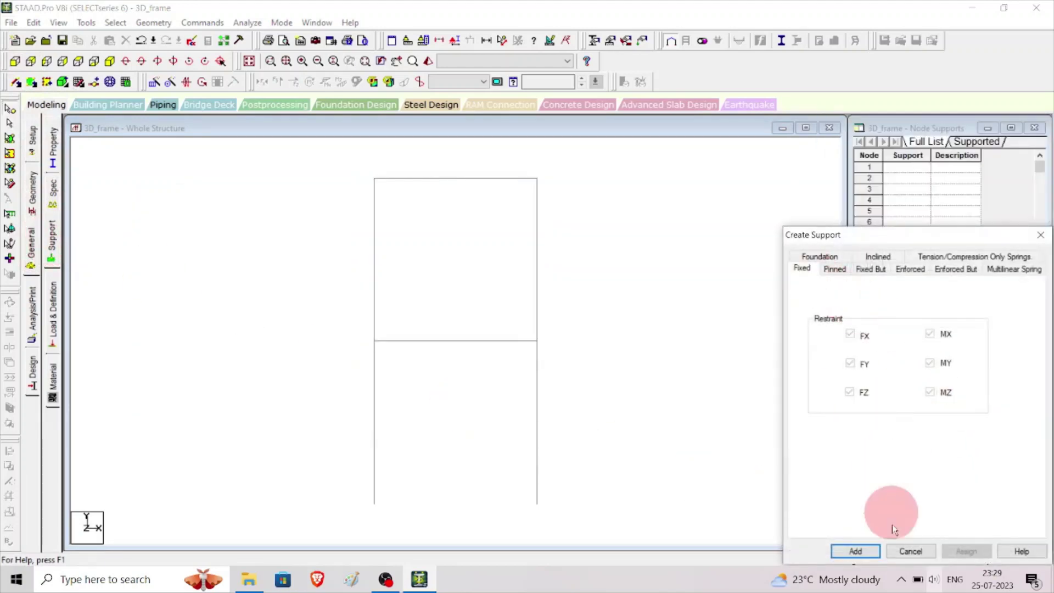
pyautogui.click(855, 552)
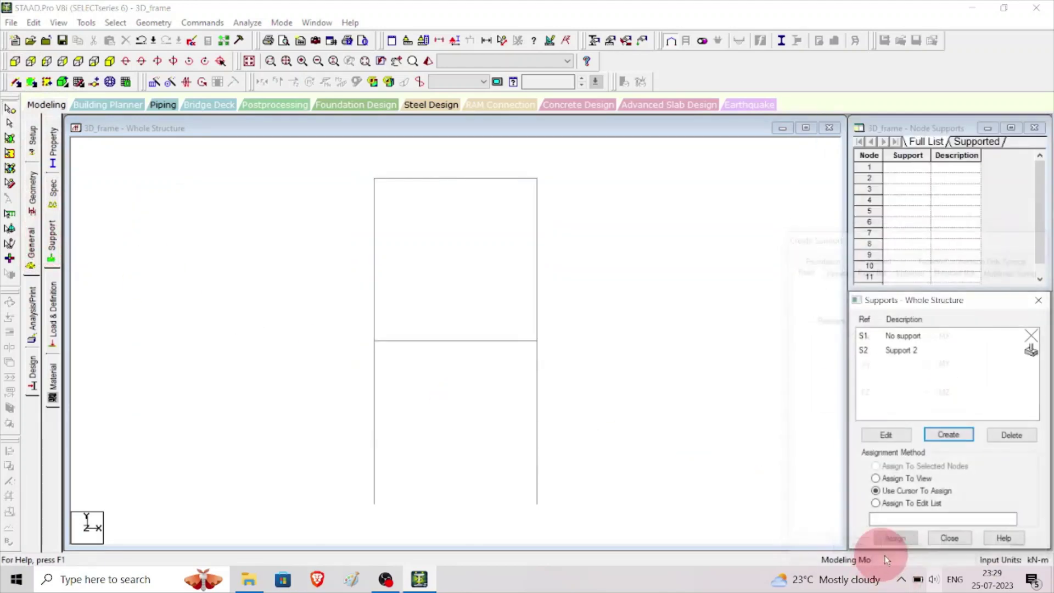
# - Select the four column base nodes and assign the fixed support (Support 2) to them
pyautogui.click(912, 350)
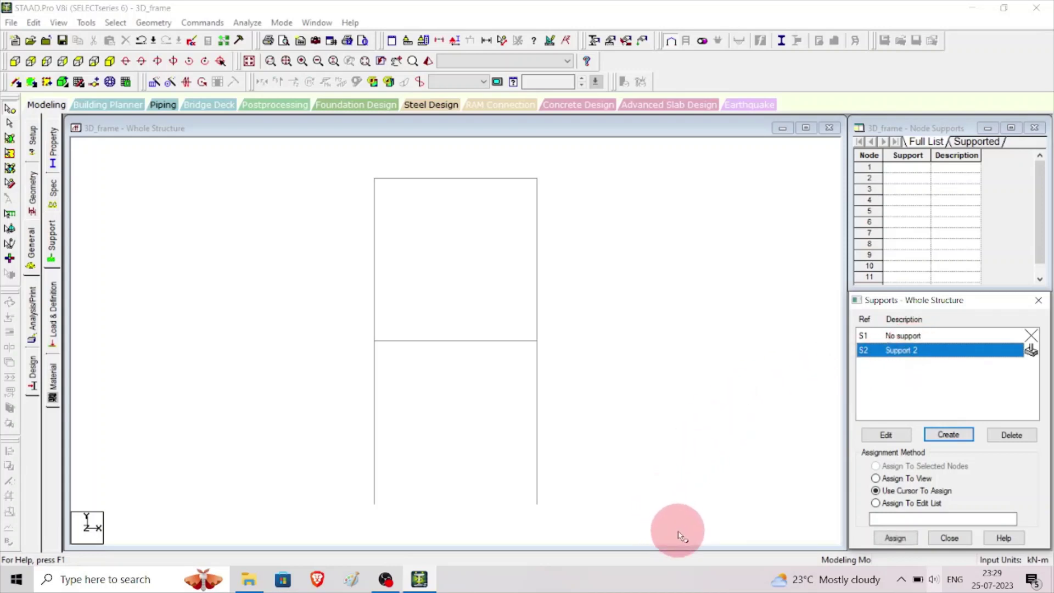
pyautogui.moveTo(679, 532); pyautogui.dragTo(245, 468)
pyautogui.moveTo(246, 468); pyautogui.dragTo(247, 466)
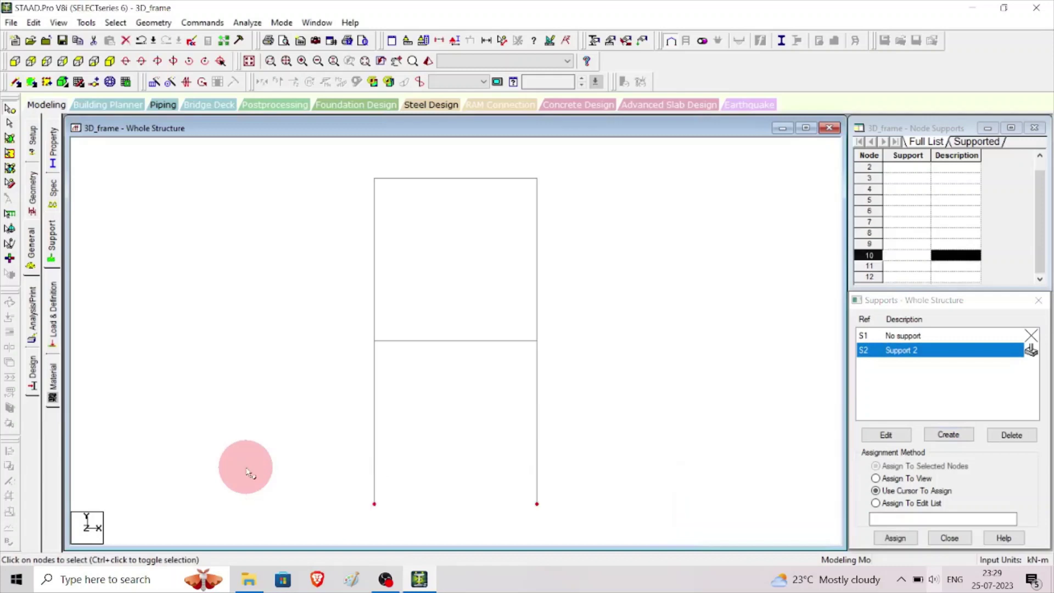
pyautogui.click(111, 62)
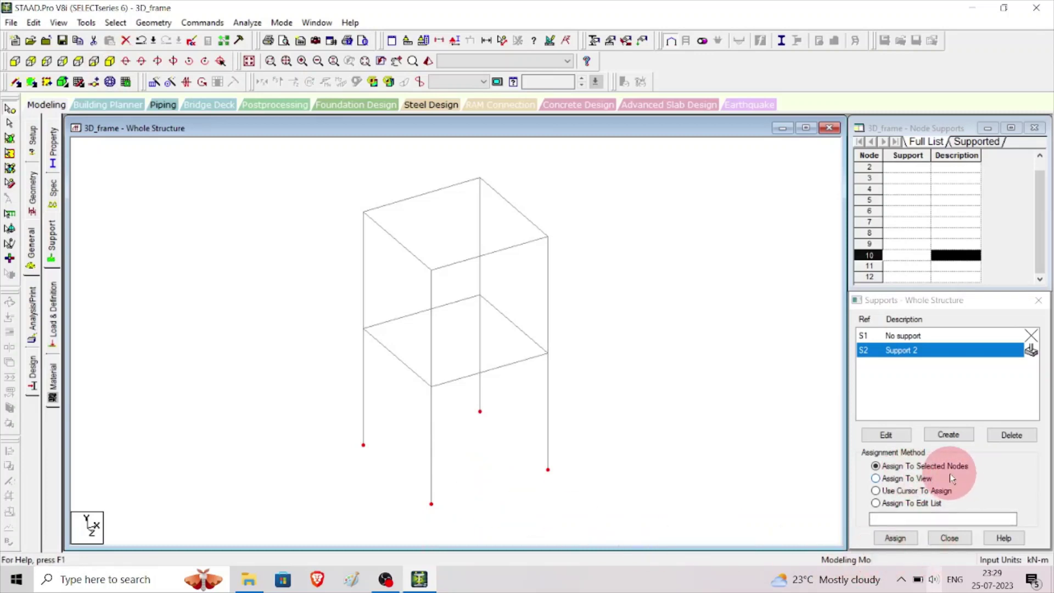
pyautogui.click(905, 542)
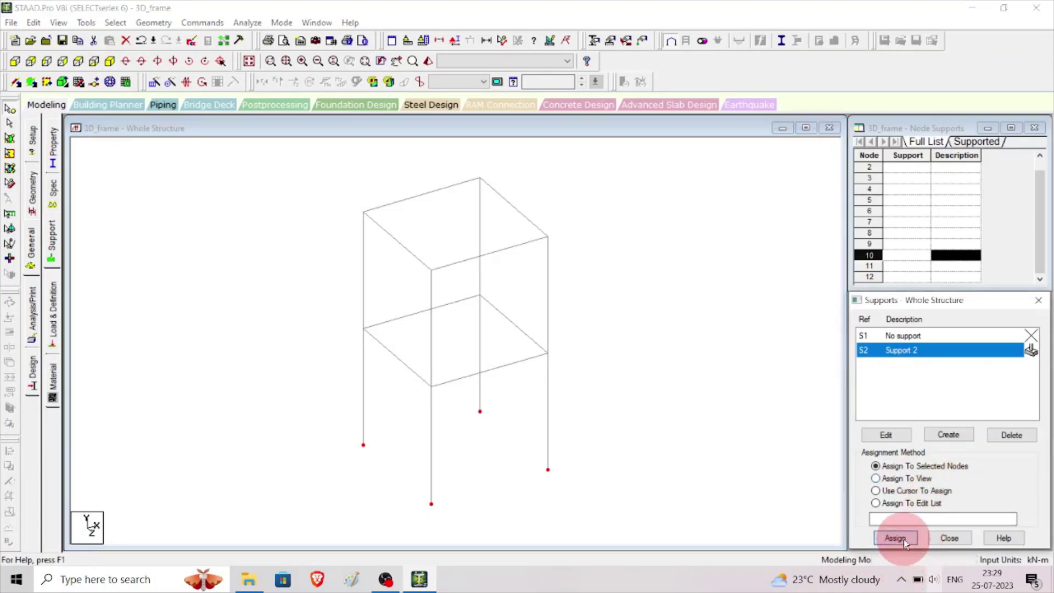
pyautogui.click(951, 457)
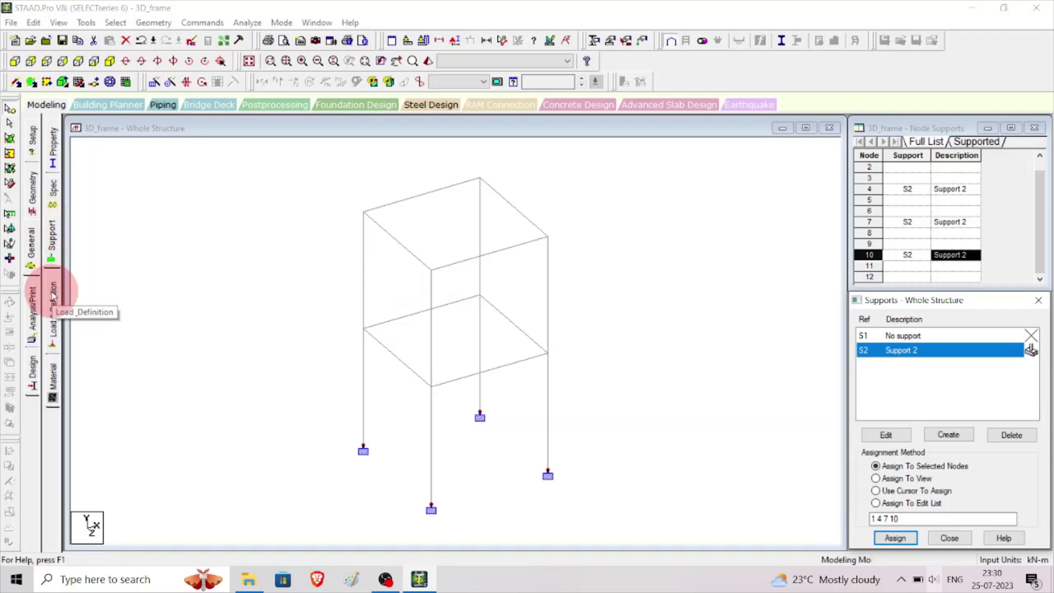
# - Add primary load case 1 with loading type Dead and the title DL
pyautogui.click(55, 310)
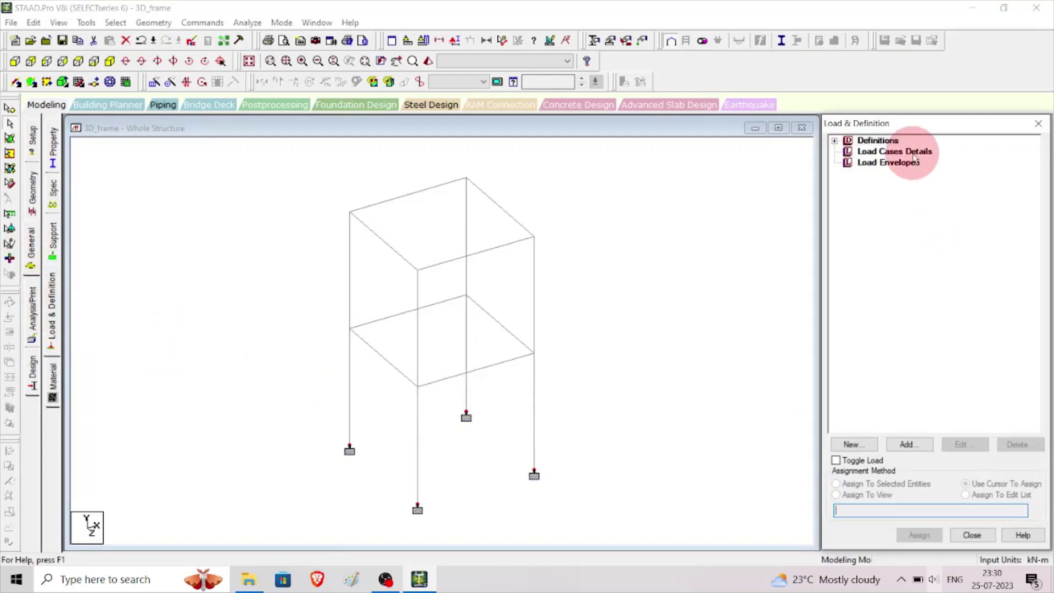
pyautogui.click(915, 157)
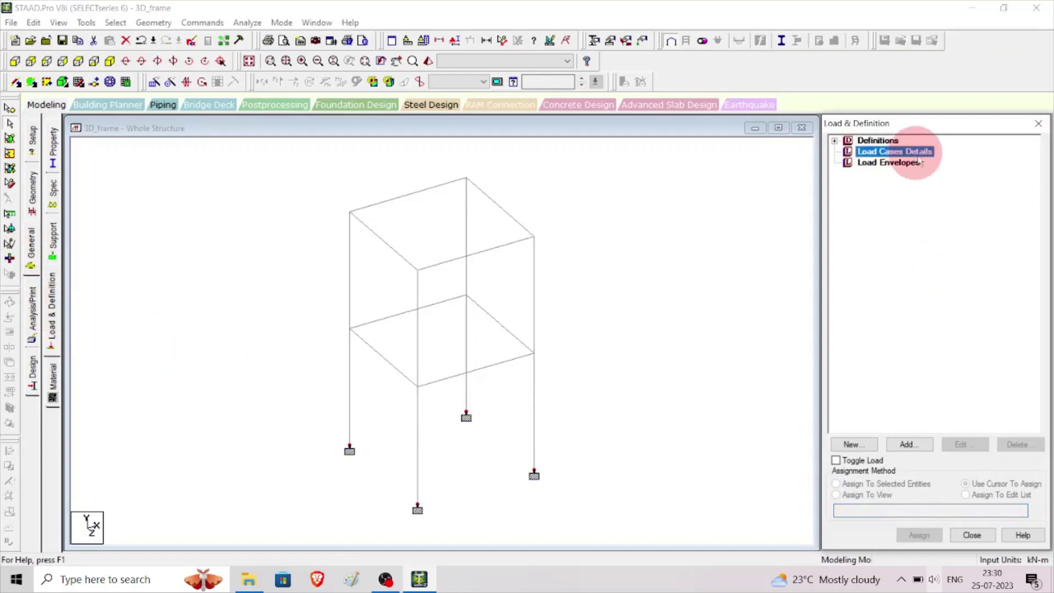
pyautogui.click(925, 447)
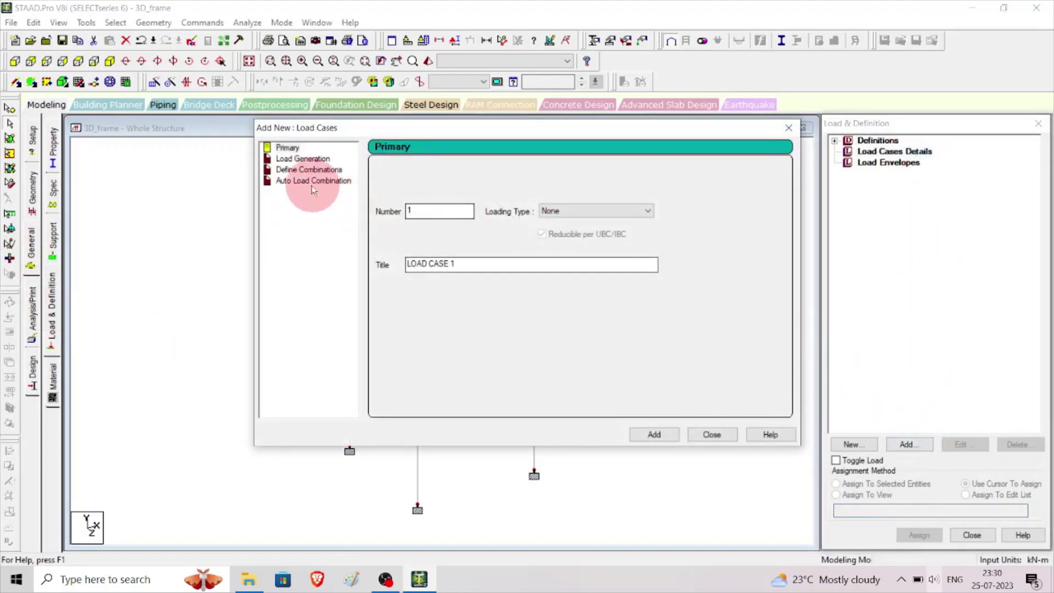
pyautogui.click(628, 212)
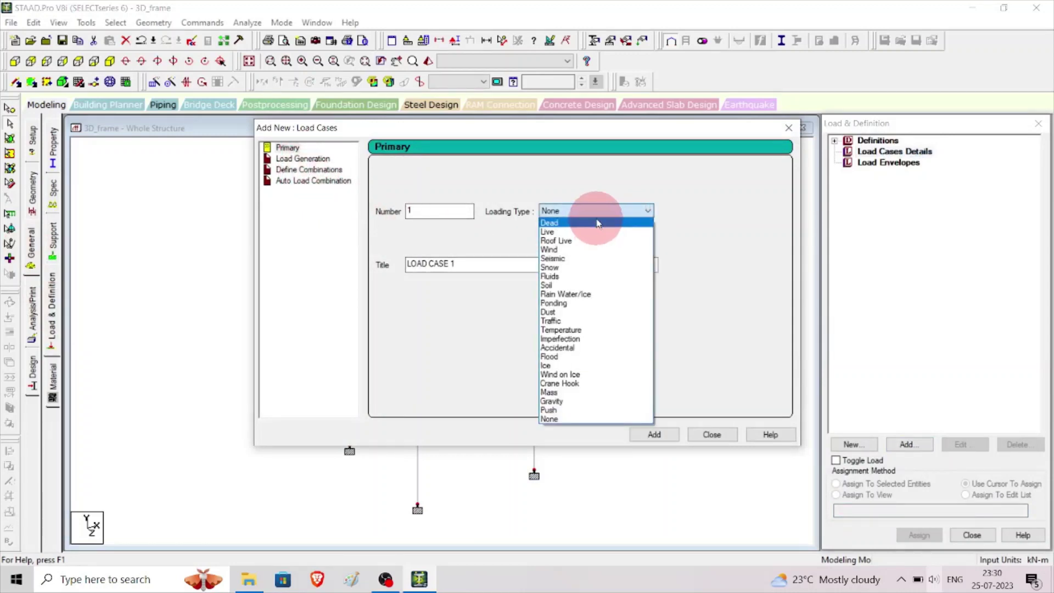
pyautogui.click(598, 223)
pyautogui.moveTo(489, 260); pyautogui.dragTo(322, 229)
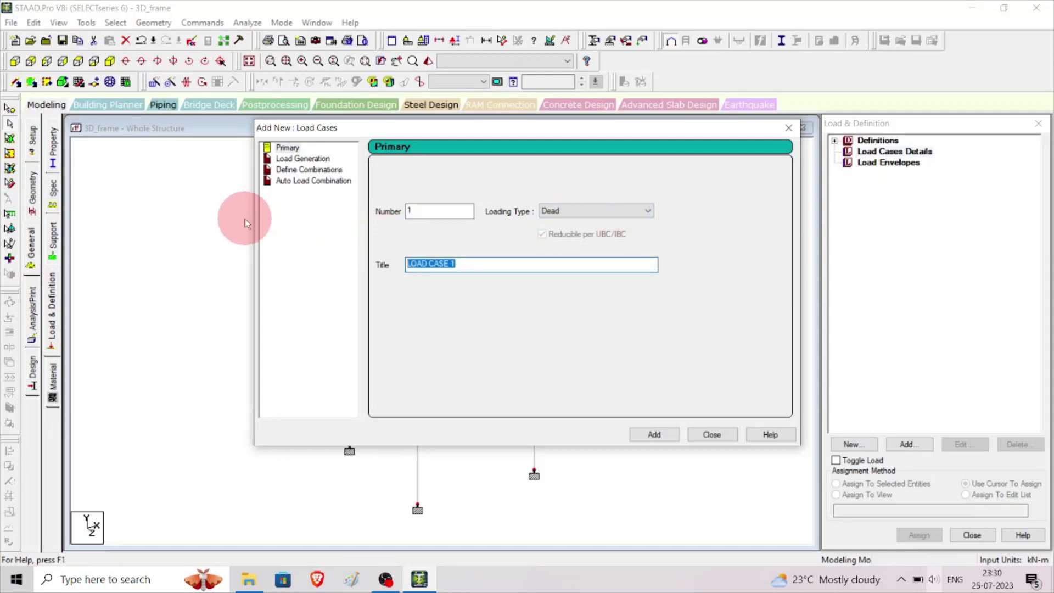
pyautogui.write('DL')
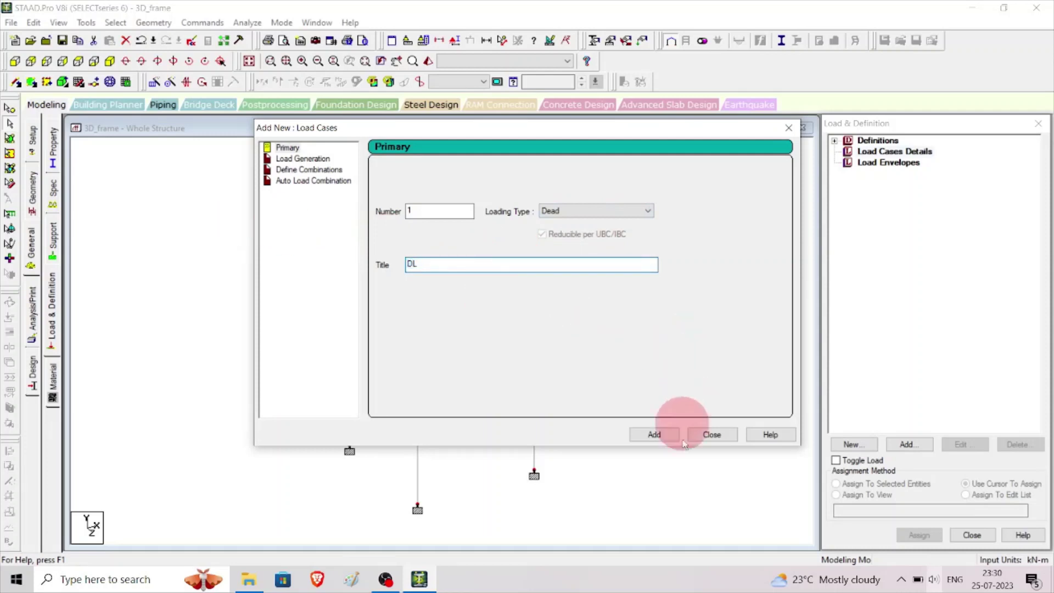
pyautogui.click(662, 436)
# - Add primary load case 2 with loading type Live and the title LL
pyautogui.click(647, 214)
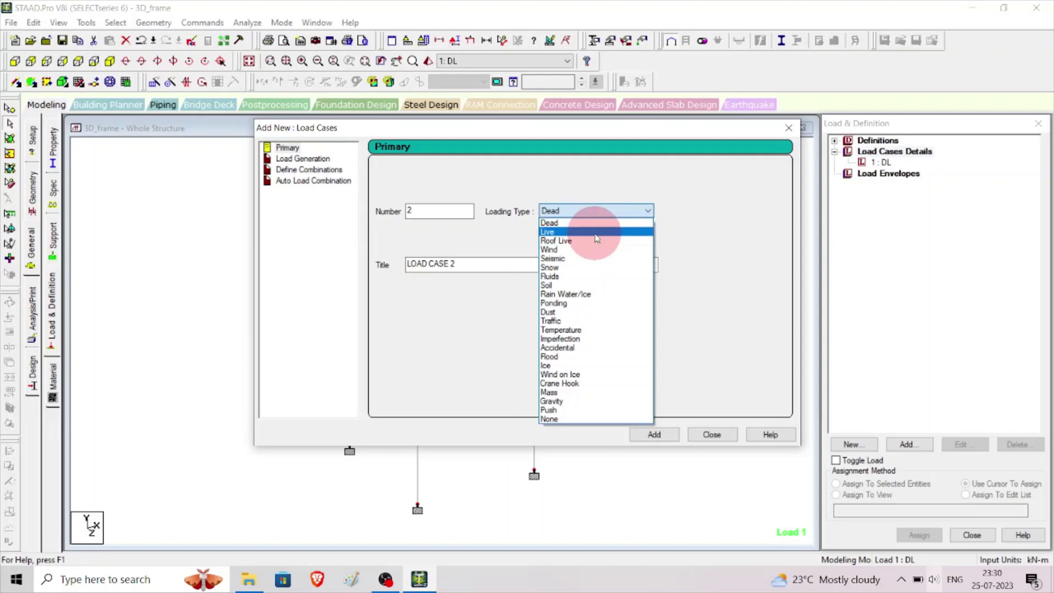
pyautogui.click(596, 235)
pyautogui.moveTo(477, 266); pyautogui.dragTo(265, 230)
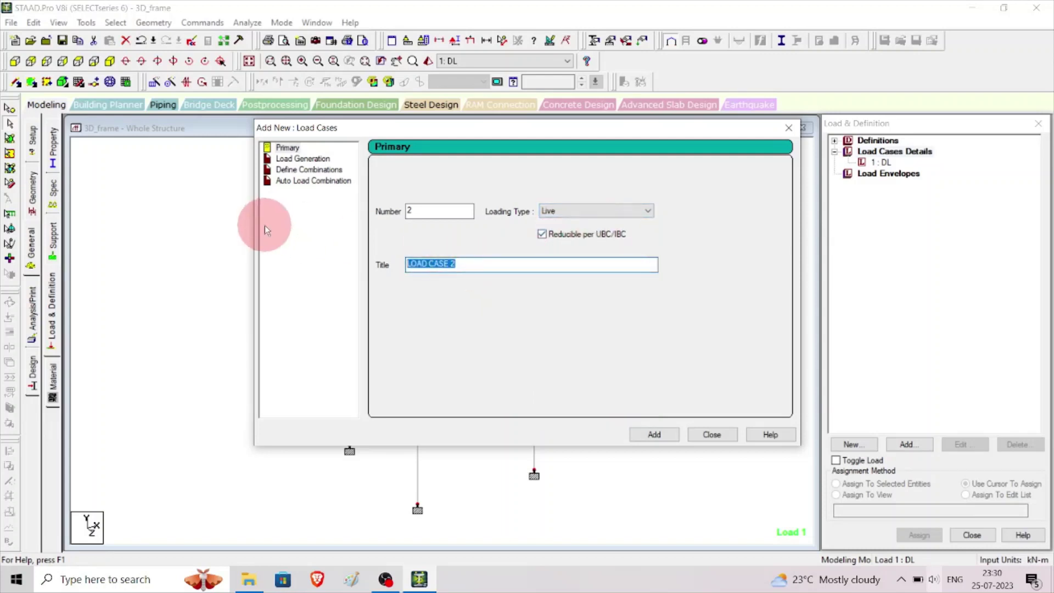
pyautogui.write('LL')
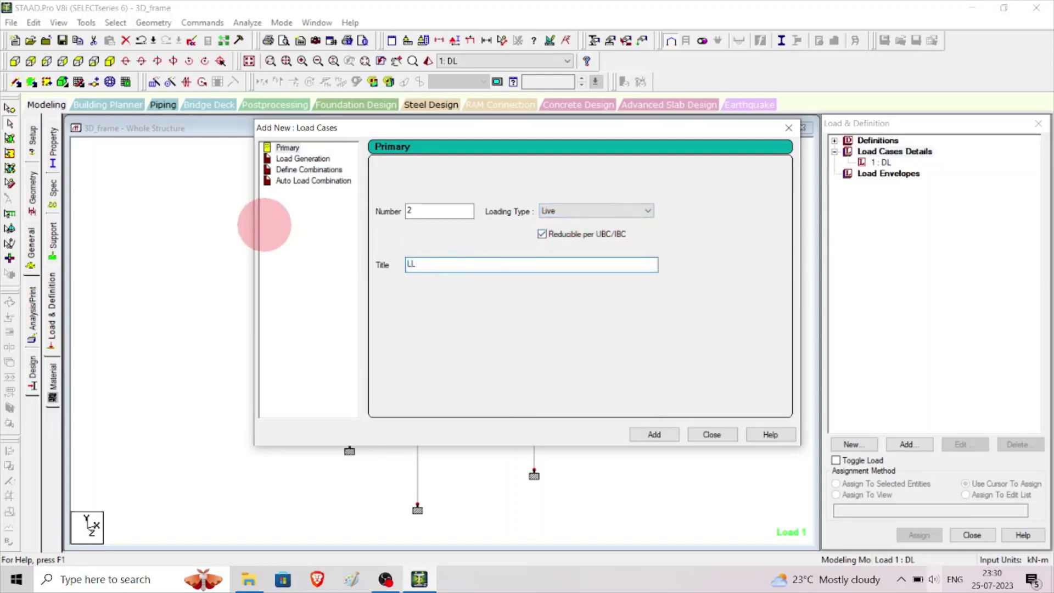
pyautogui.click(654, 435)
# - Generate automatic load combinations using the Indian Code for general structures and add them to the load cases
pyautogui.click(313, 180)
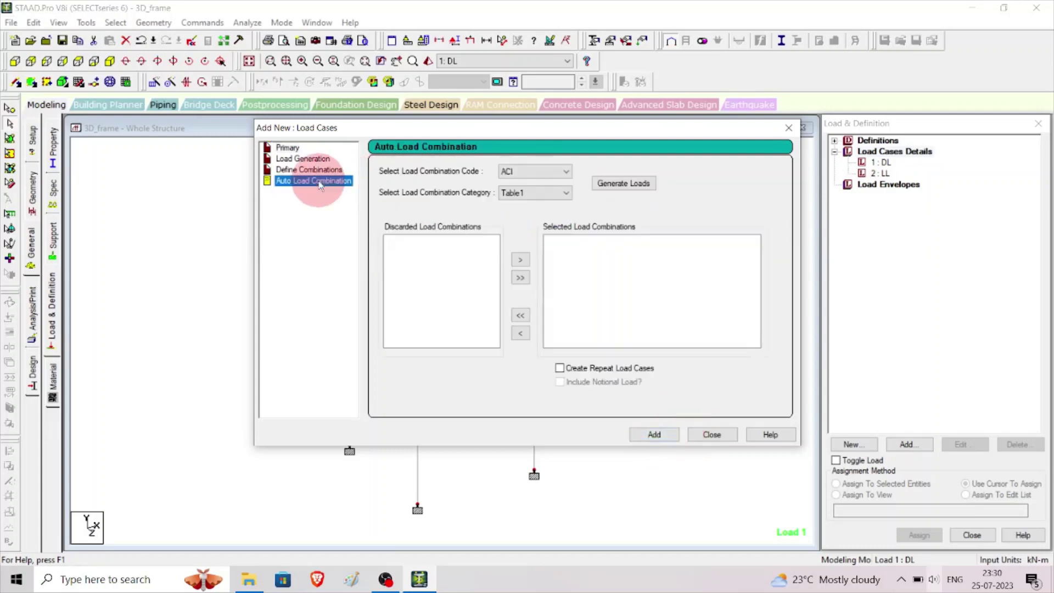
pyautogui.click(551, 177)
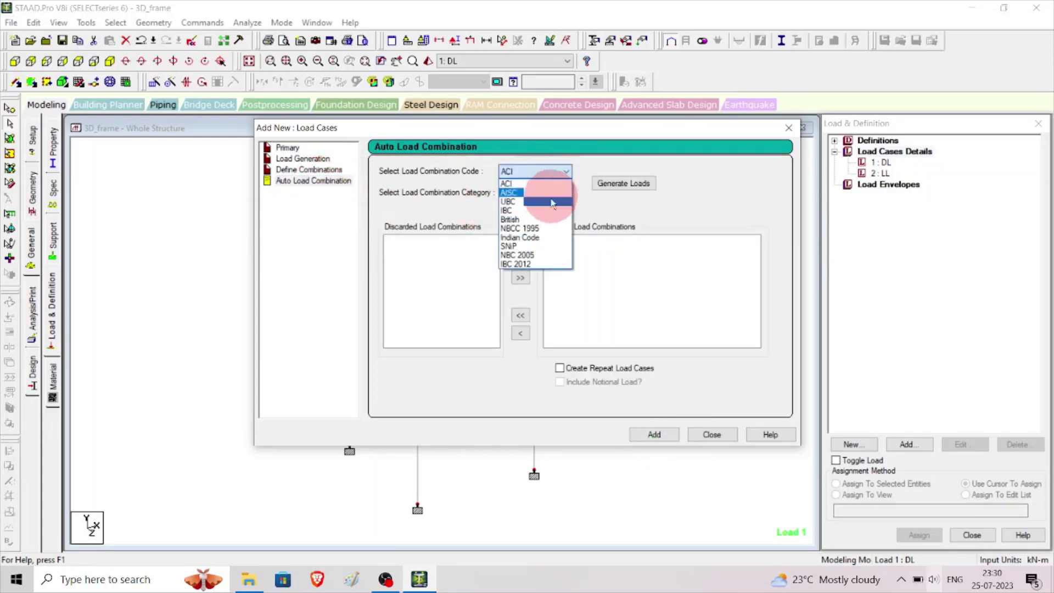
pyautogui.click(546, 237)
pyautogui.click(624, 184)
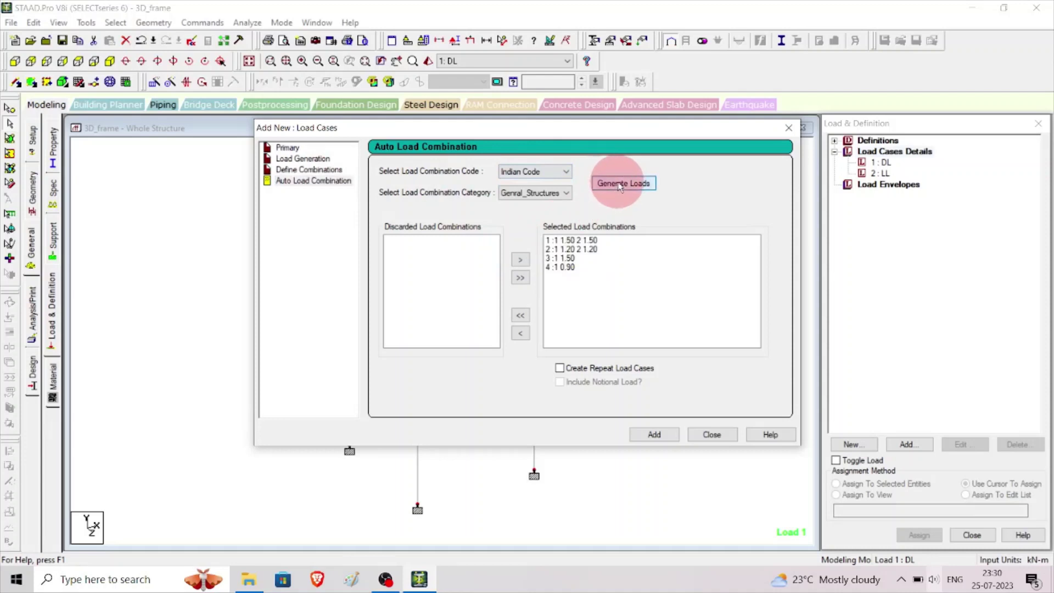
pyautogui.click(666, 436)
pyautogui.click(712, 435)
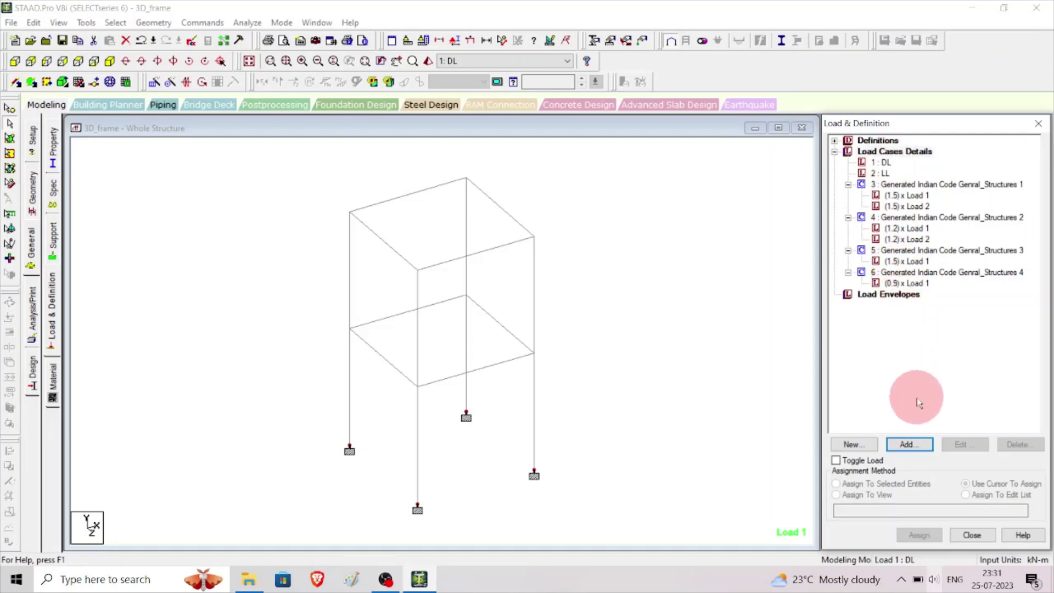
# - Add a selfweight load in the Y direction with factor -1 to load case DL
pyautogui.click(881, 163)
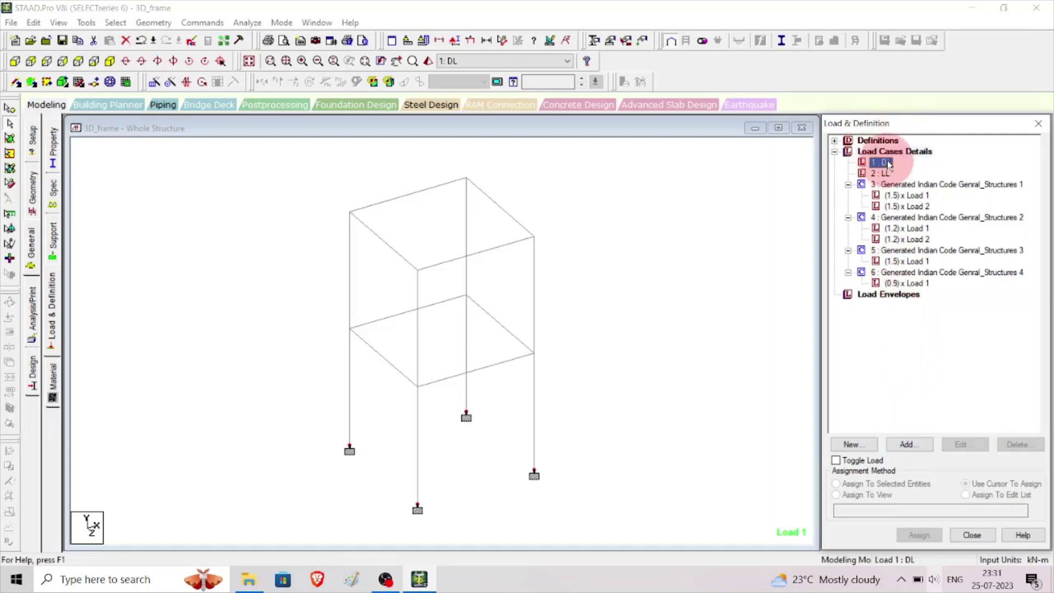
pyautogui.click(909, 446)
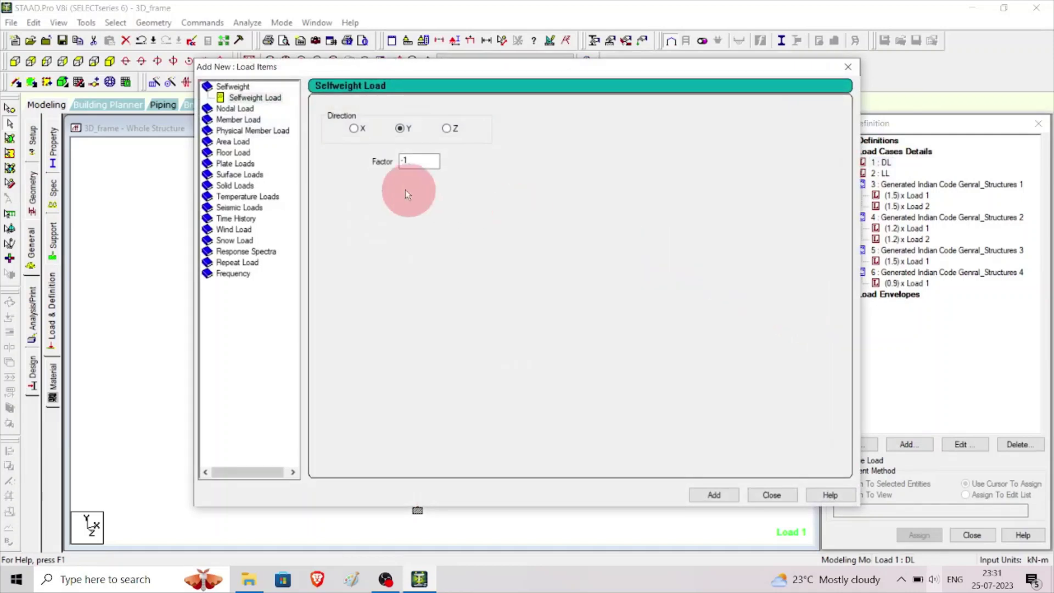
pyautogui.doubleClick(239, 87)
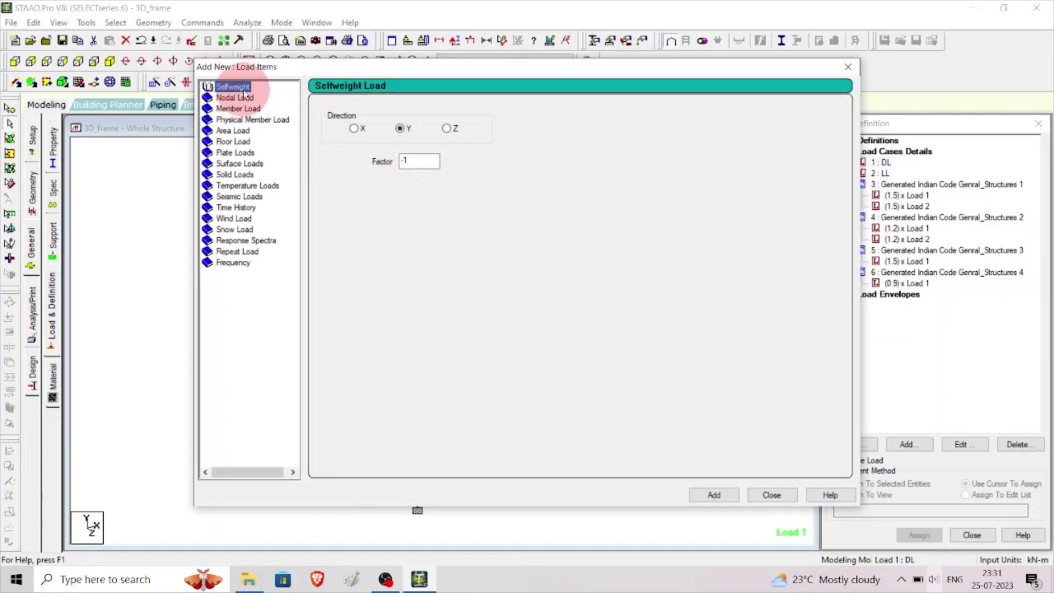
pyautogui.doubleClick(235, 87)
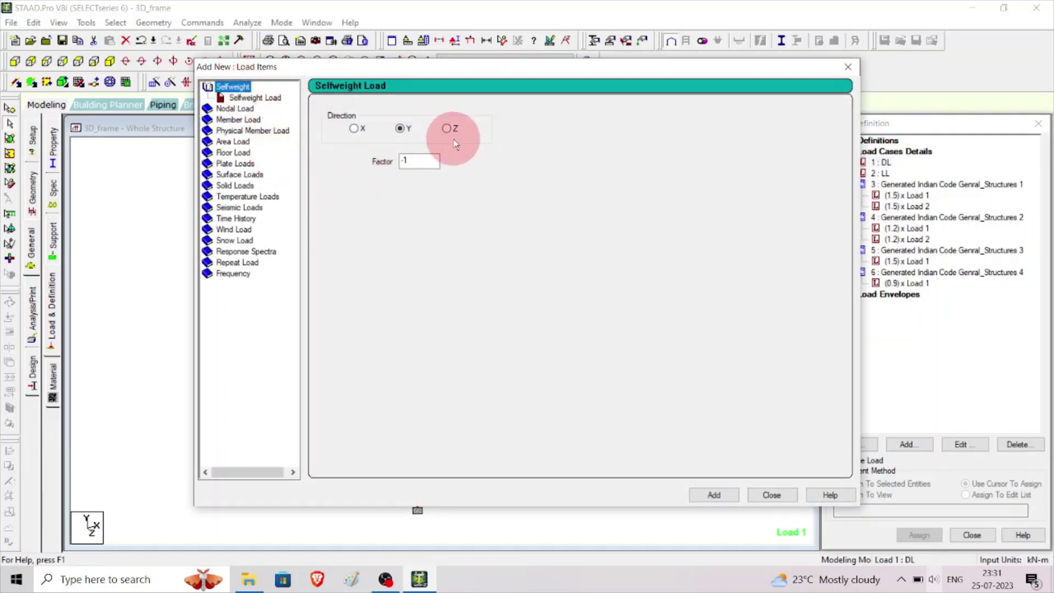
pyautogui.click(737, 495)
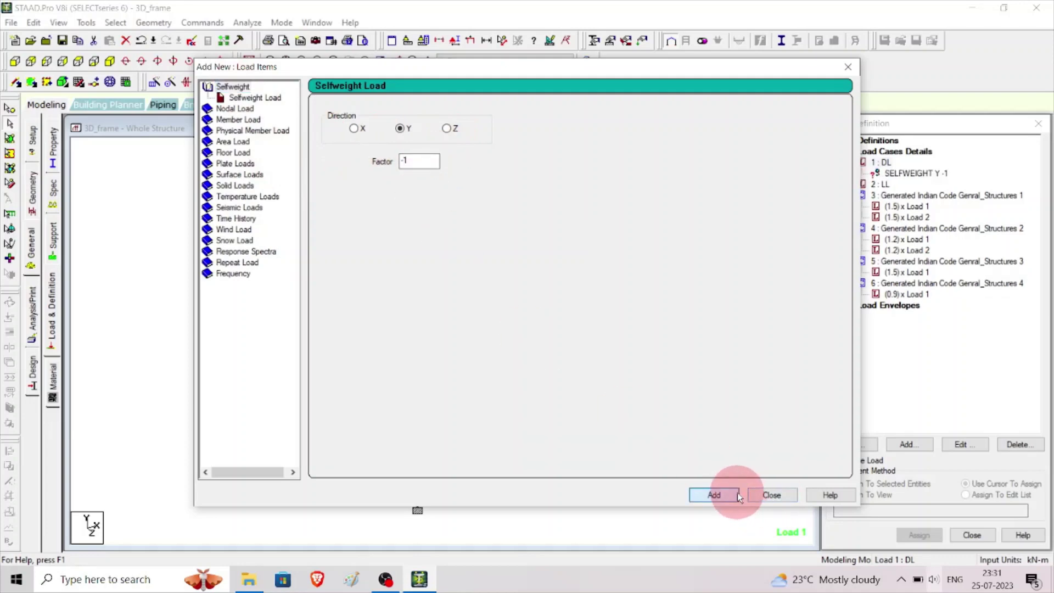
pyautogui.click(770, 495)
# - Assign the Y -1 selfweight load to the whole structure using the Assign To View method
pyautogui.click(914, 174)
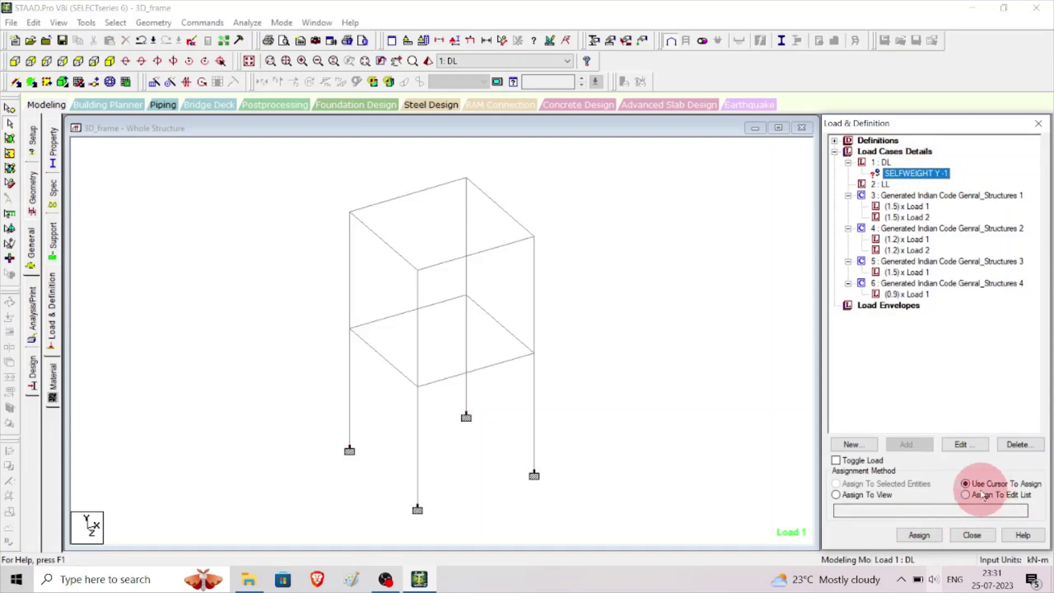
pyautogui.click(870, 496)
pyautogui.click(921, 535)
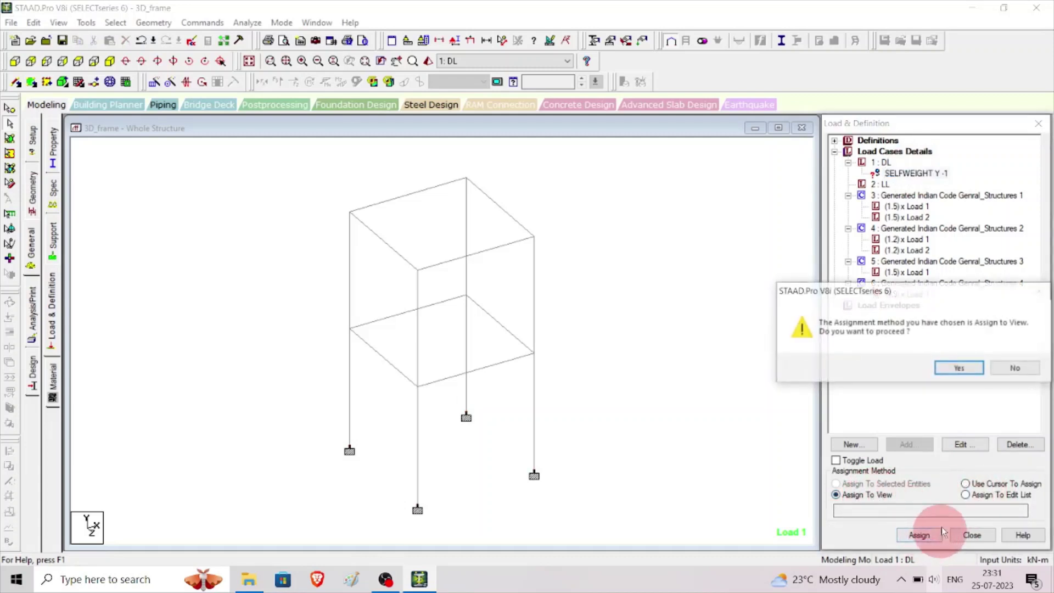
pyautogui.click(948, 368)
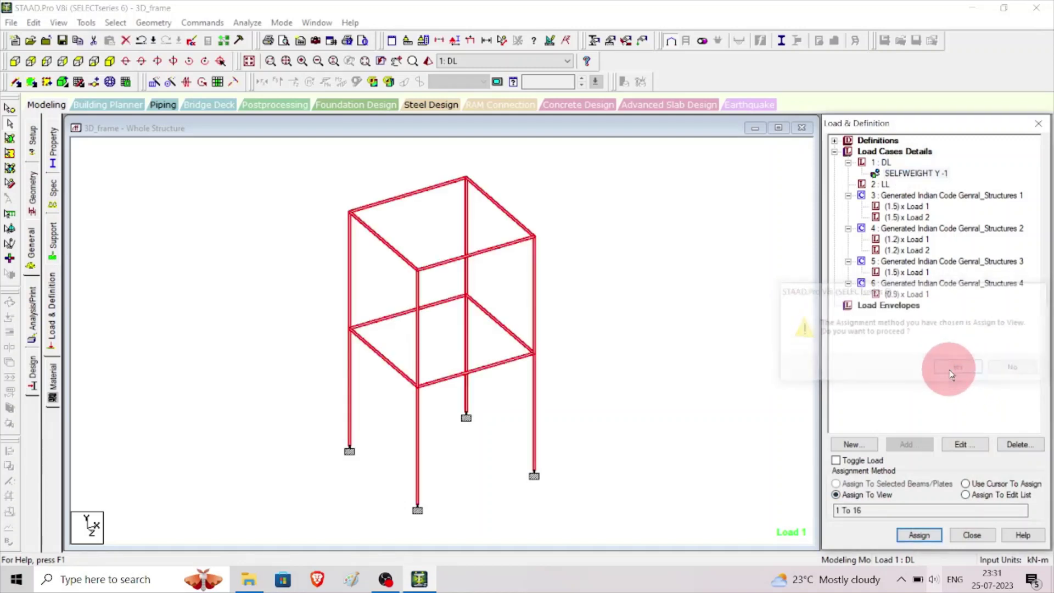
pyautogui.click(708, 309)
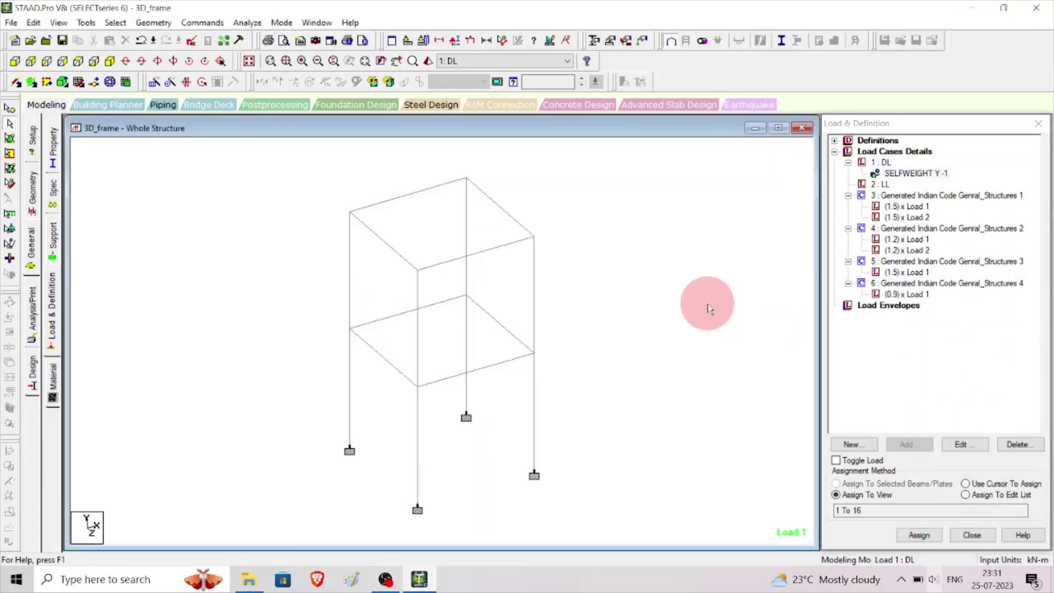
pyautogui.click(882, 185)
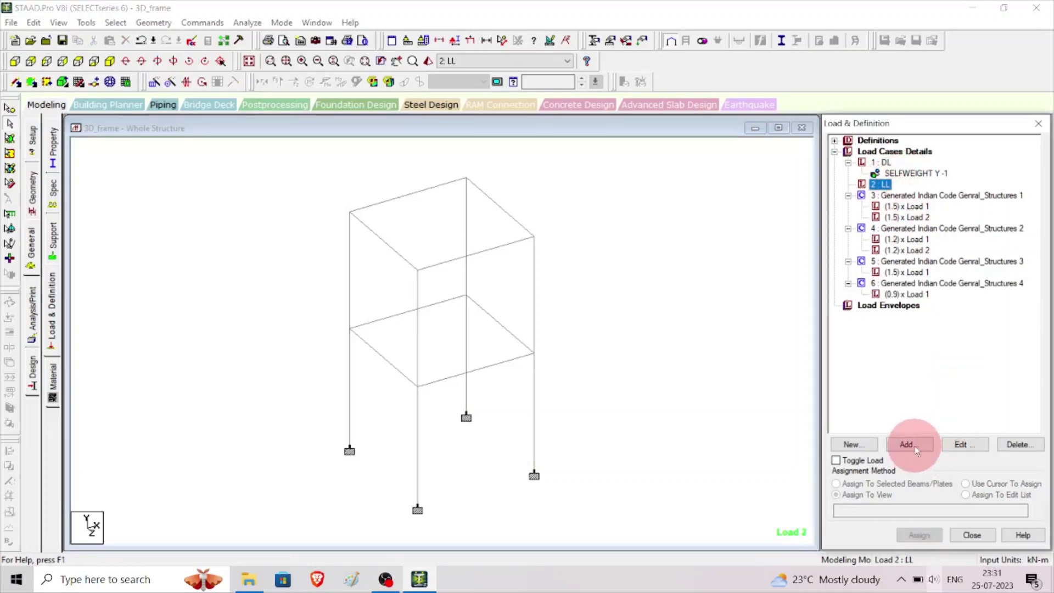
pyautogui.click(916, 449)
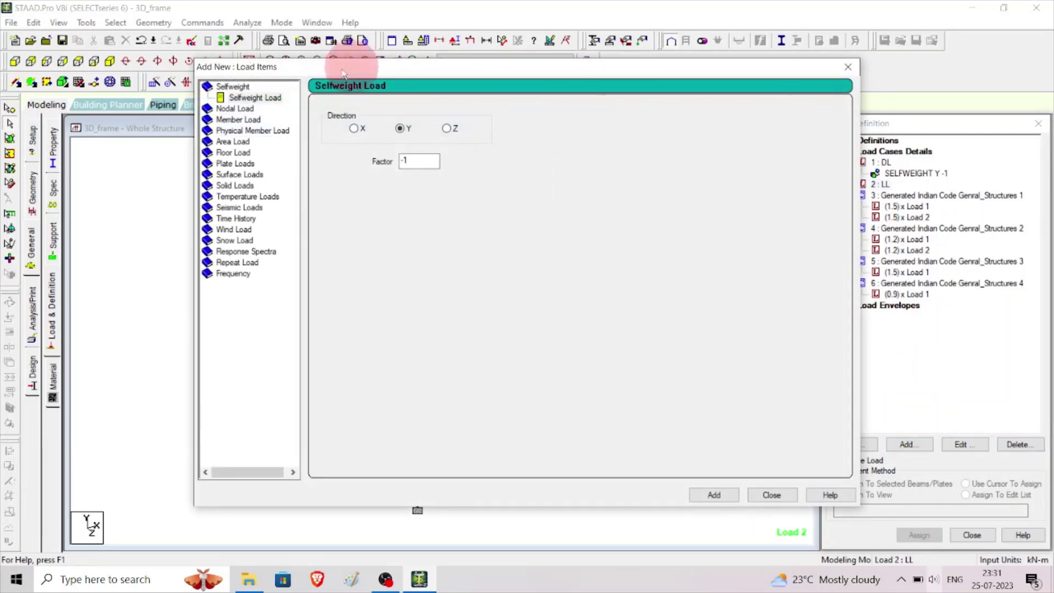
pyautogui.click(243, 120)
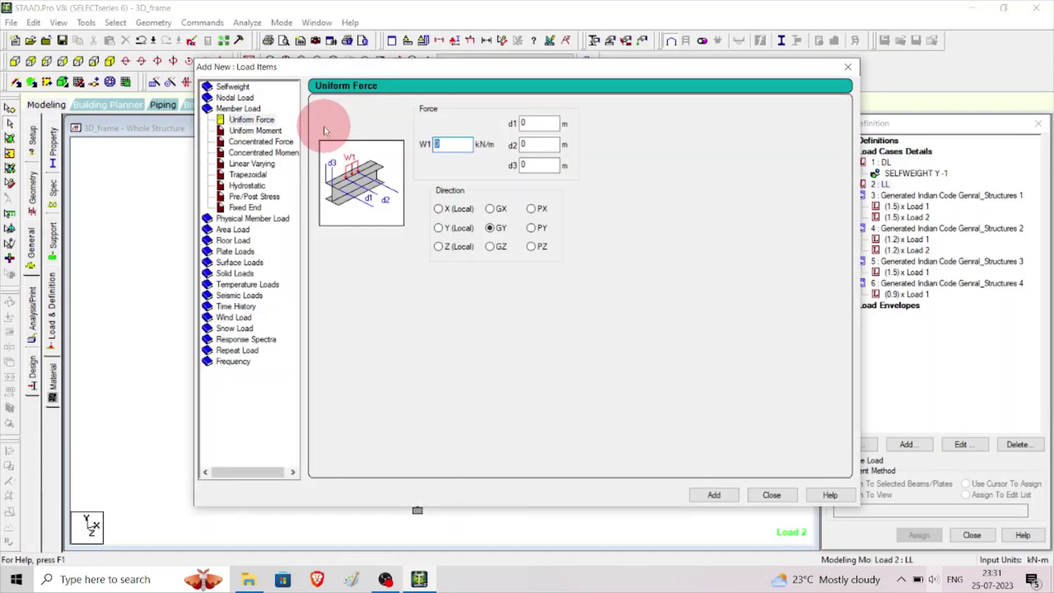
pyautogui.click(245, 99)
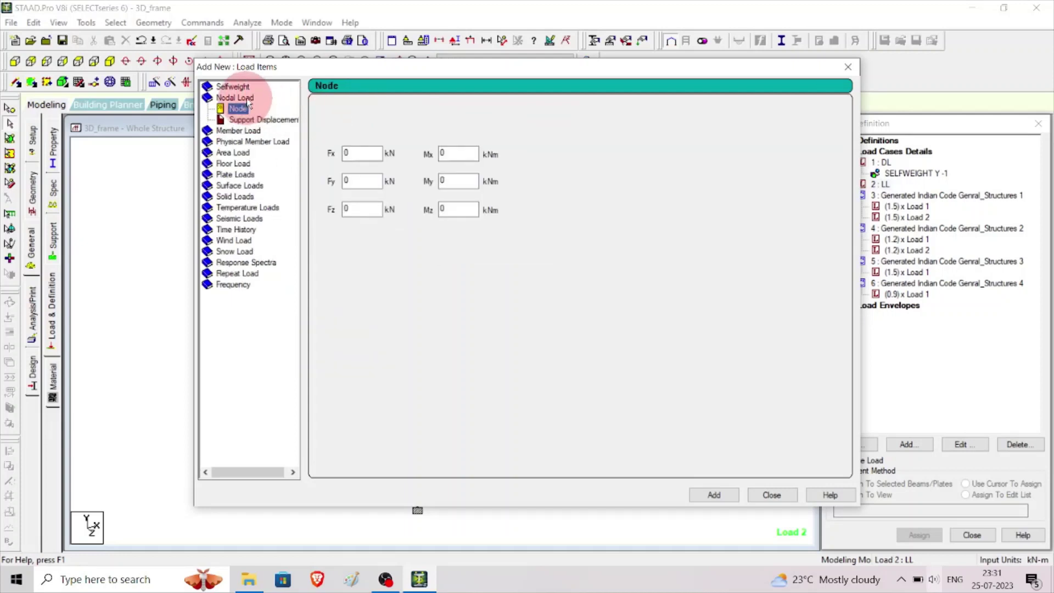
pyautogui.doubleClick(245, 99)
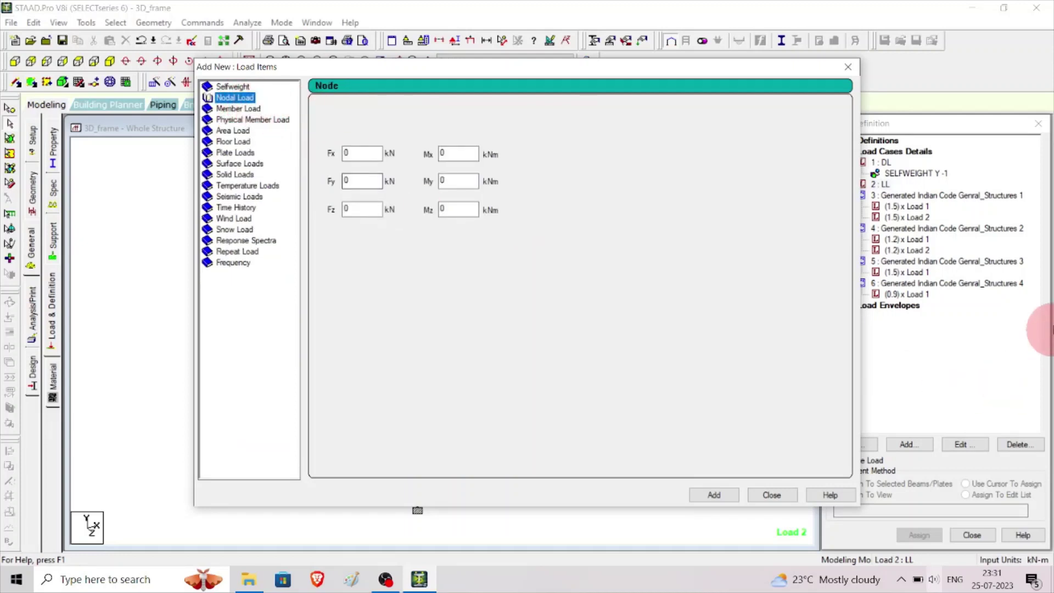
pyautogui.click(849, 67)
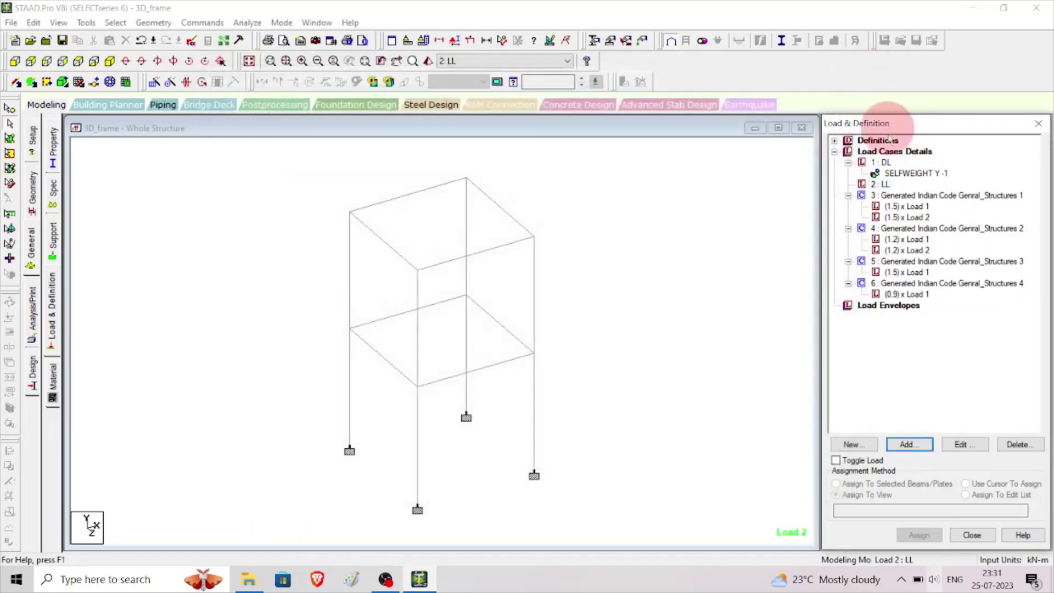
# - Add a nodal load with Fx 50 kN to load case 2 LL
pyautogui.click(884, 185)
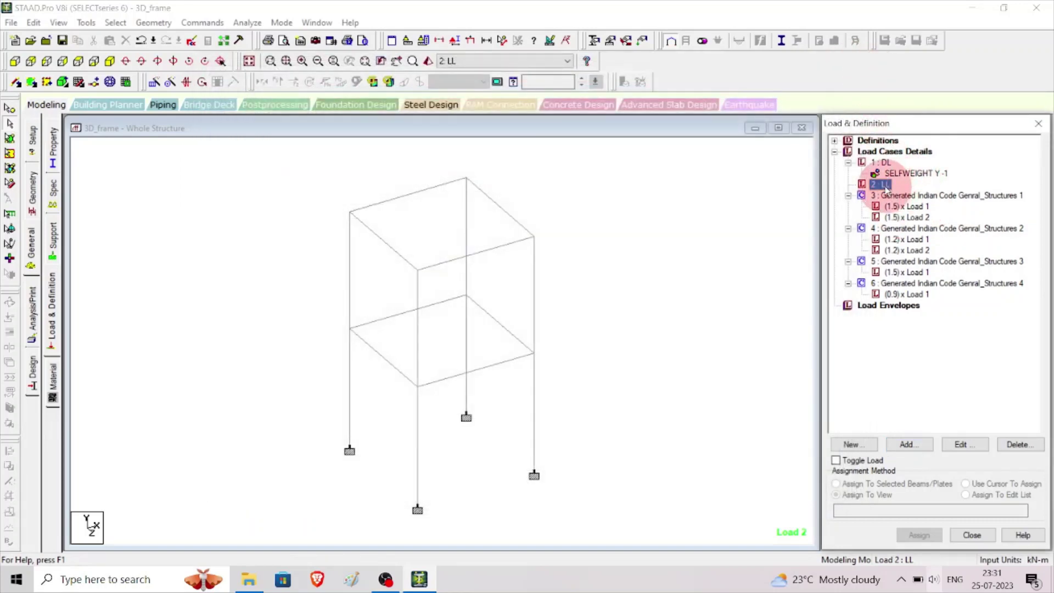
pyautogui.click(907, 443)
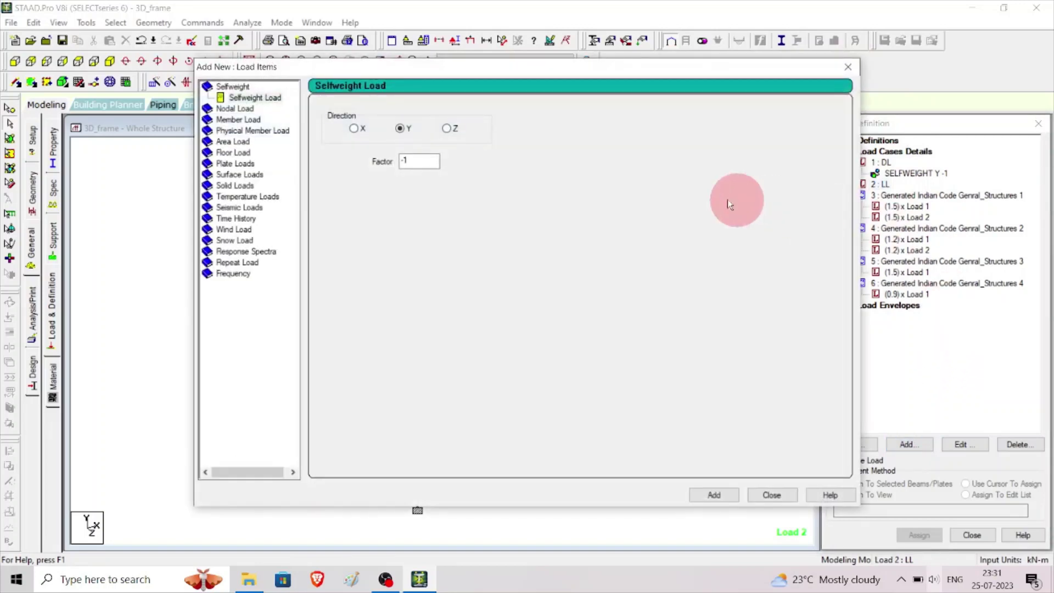
pyautogui.click(234, 108)
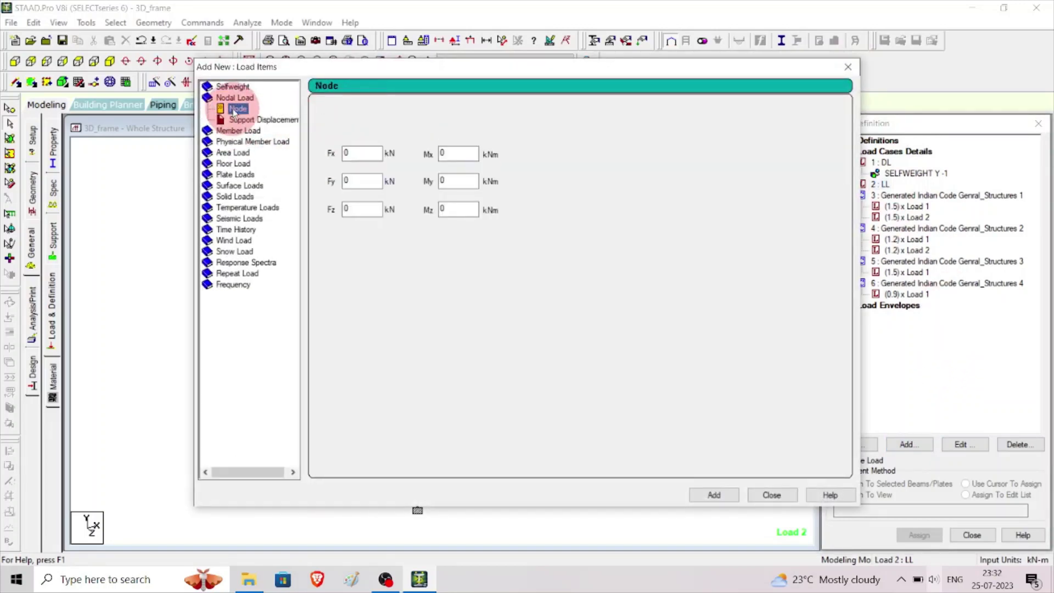
pyautogui.click(366, 154)
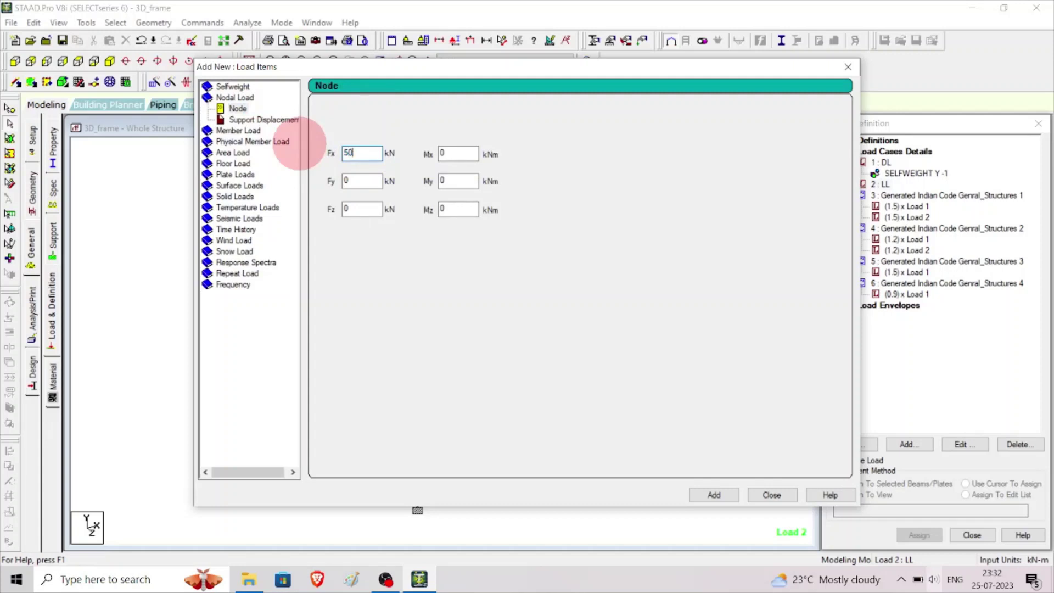
pyautogui.click(362, 181)
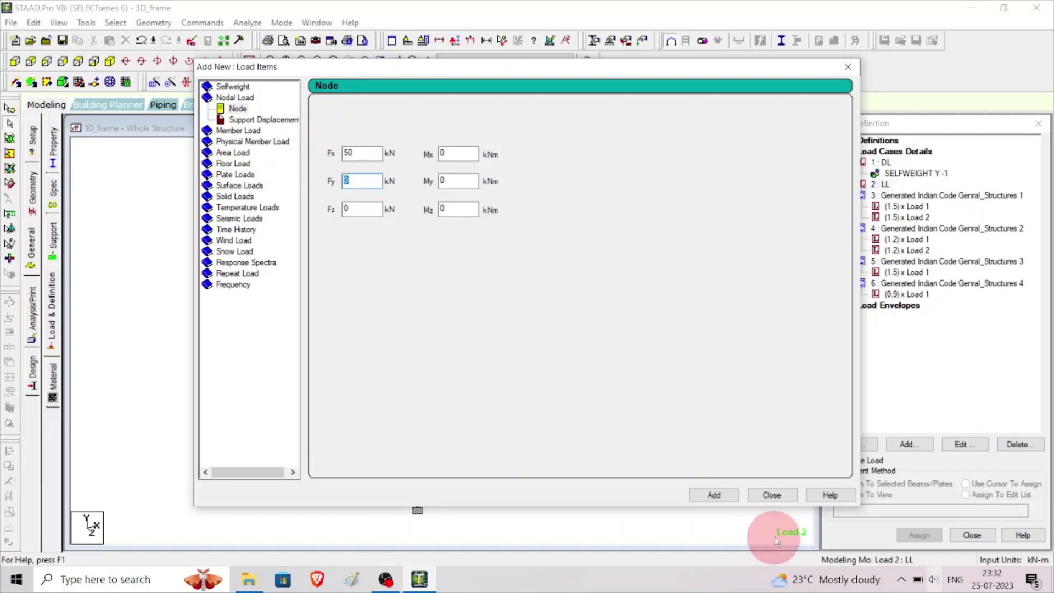
pyautogui.click(723, 494)
# - Add a second nodal load with Fx 10 kN to load case LL
pyautogui.doubleClick(354, 154)
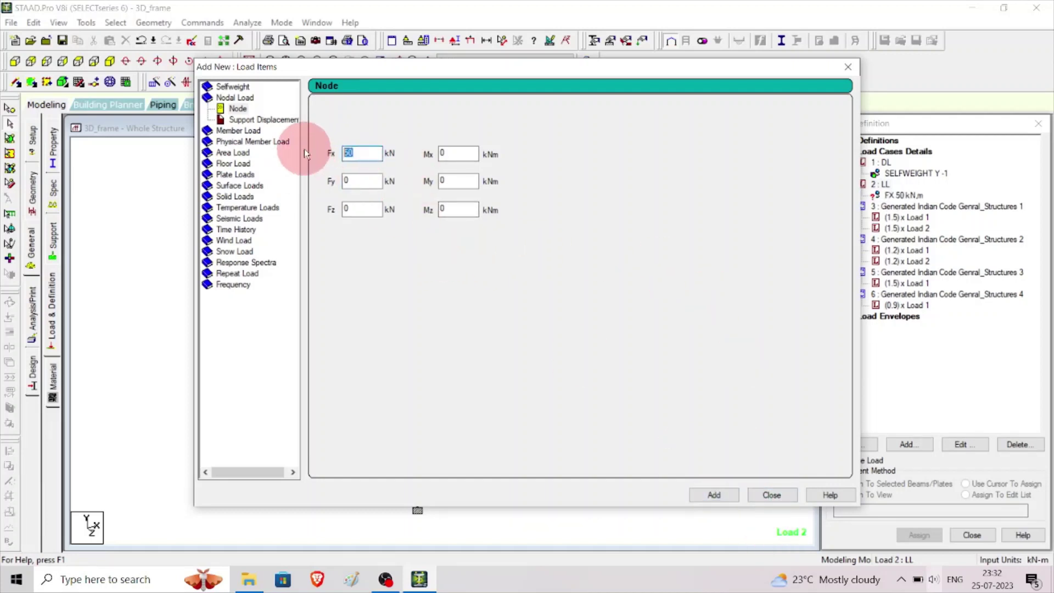
pyautogui.write('10')
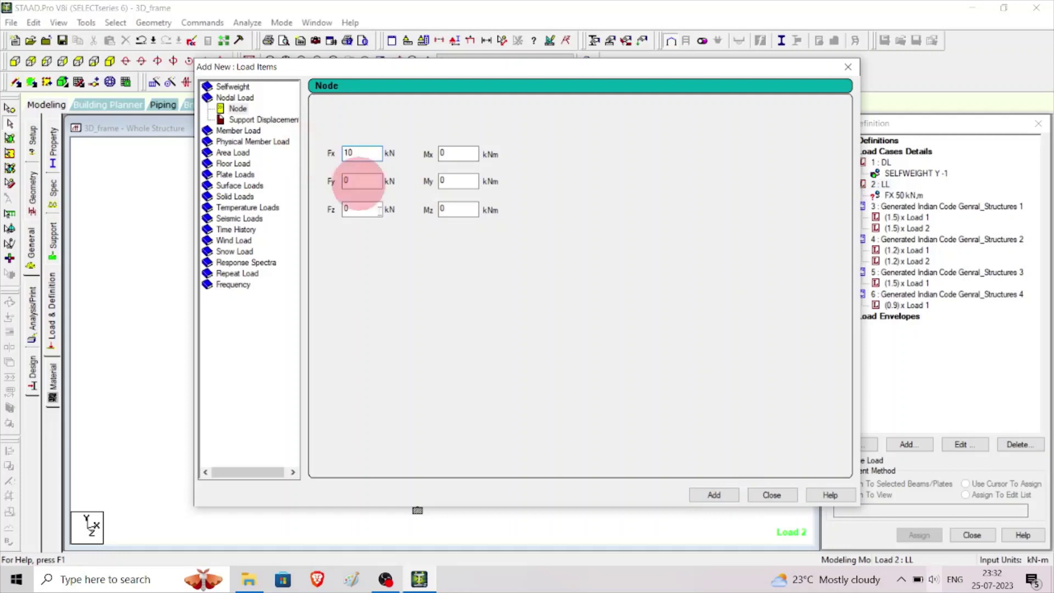
pyautogui.click(723, 494)
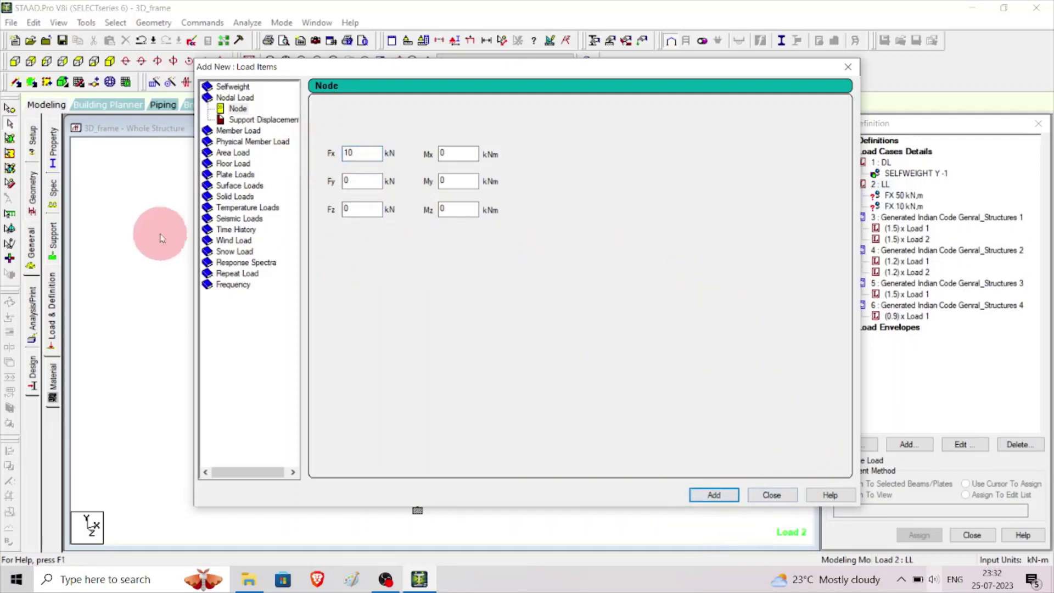
# - Add a floor load of -5 kN/m2 in Global Y to LL, using a Y range from 0 to 3 m
pyautogui.click(241, 164)
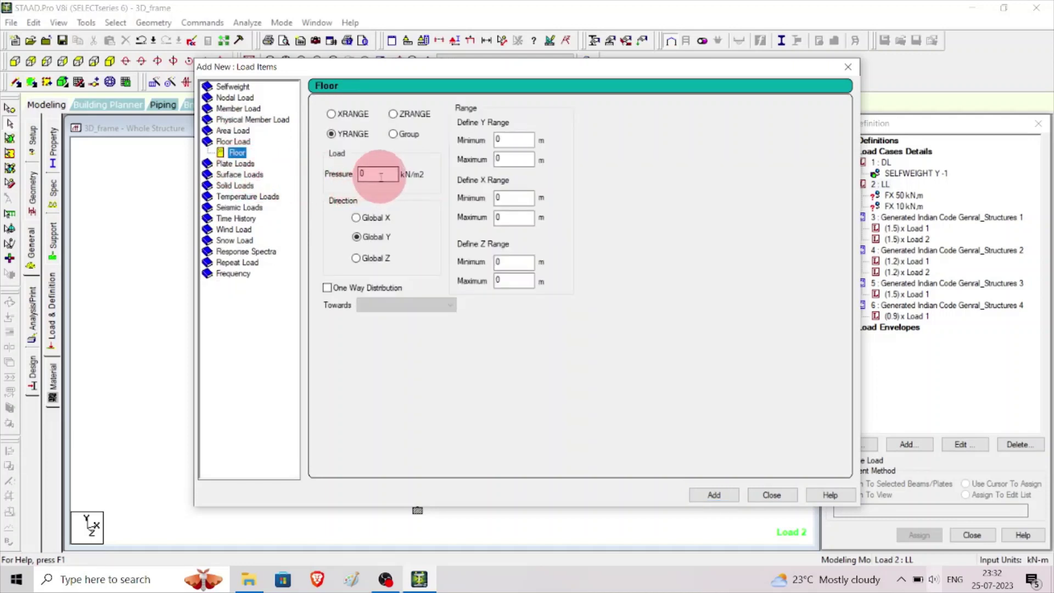
pyautogui.moveTo(379, 175); pyautogui.dragTo(316, 174)
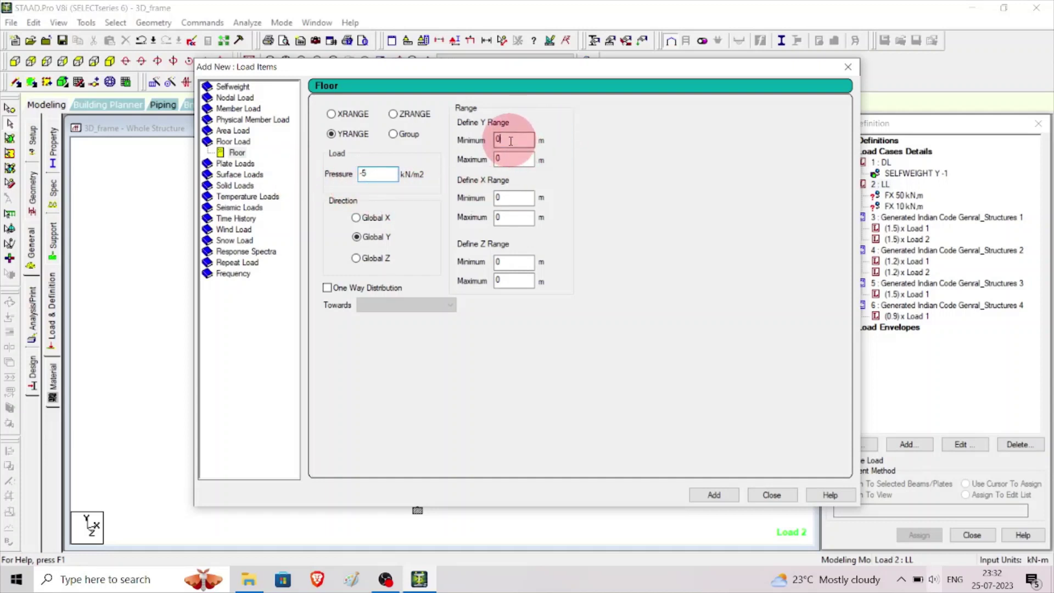
pyautogui.moveTo(512, 159); pyautogui.dragTo(455, 163)
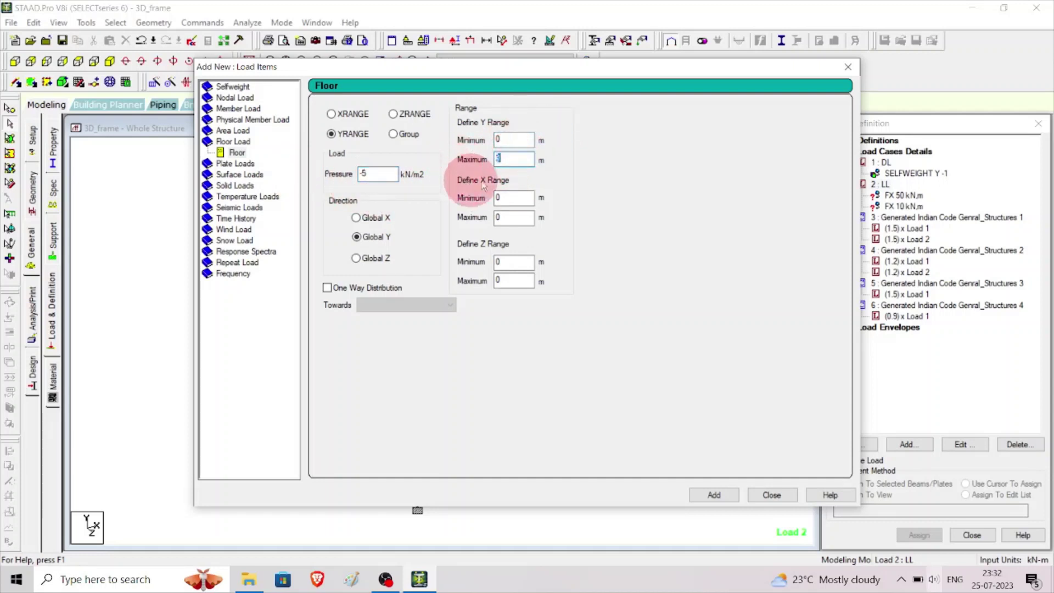
pyautogui.write('3')
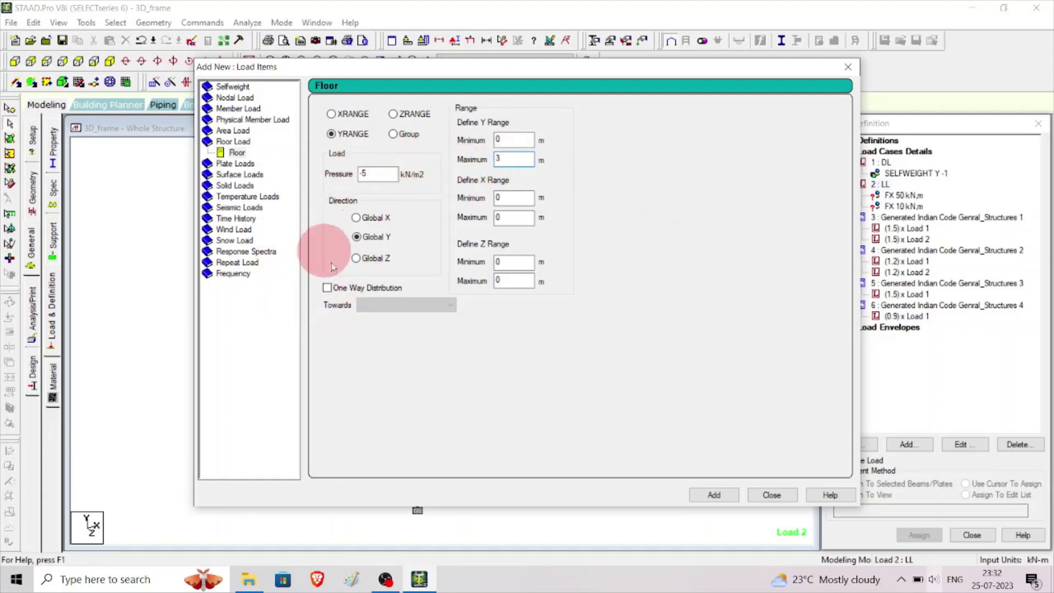
pyautogui.click(713, 495)
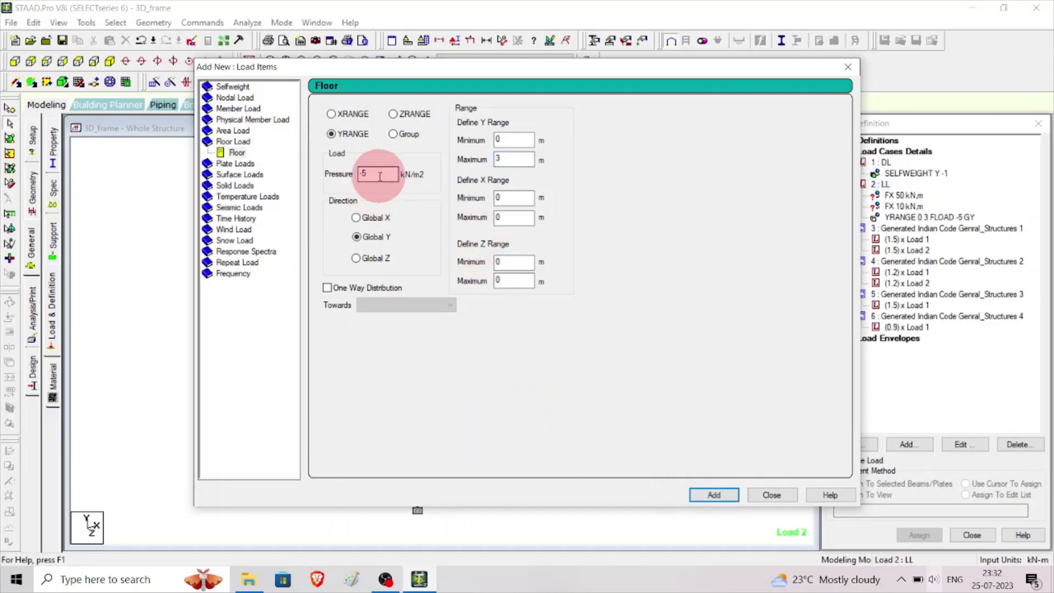
# - Add a floor load of -3 kN/m2 in Global Y with a Y range from 4 to 6 m, and finish adding load items
pyautogui.moveTo(379, 176); pyautogui.dragTo(363, 173)
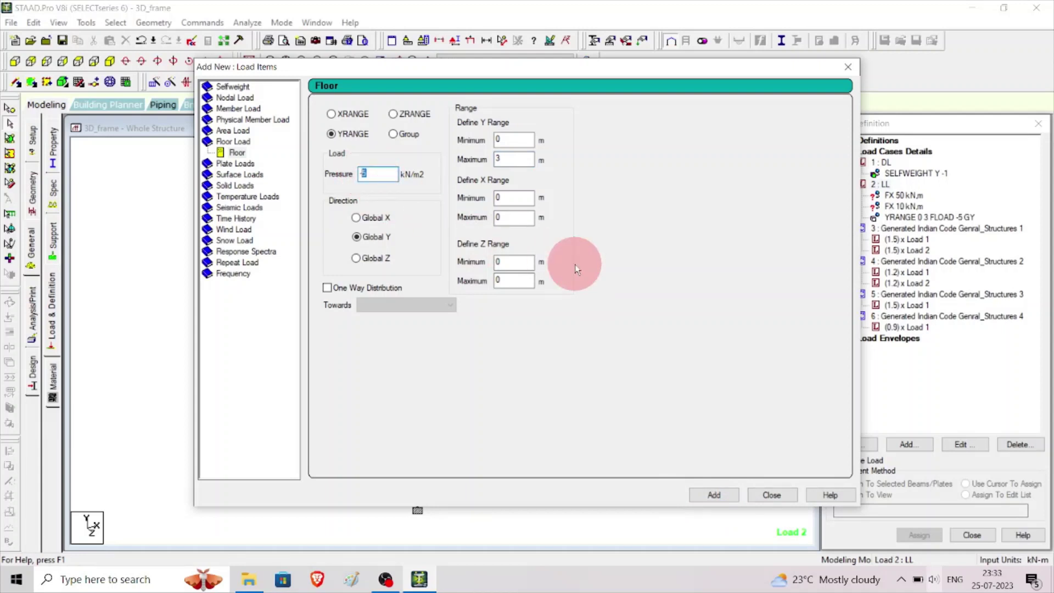
pyautogui.doubleClick(511, 140)
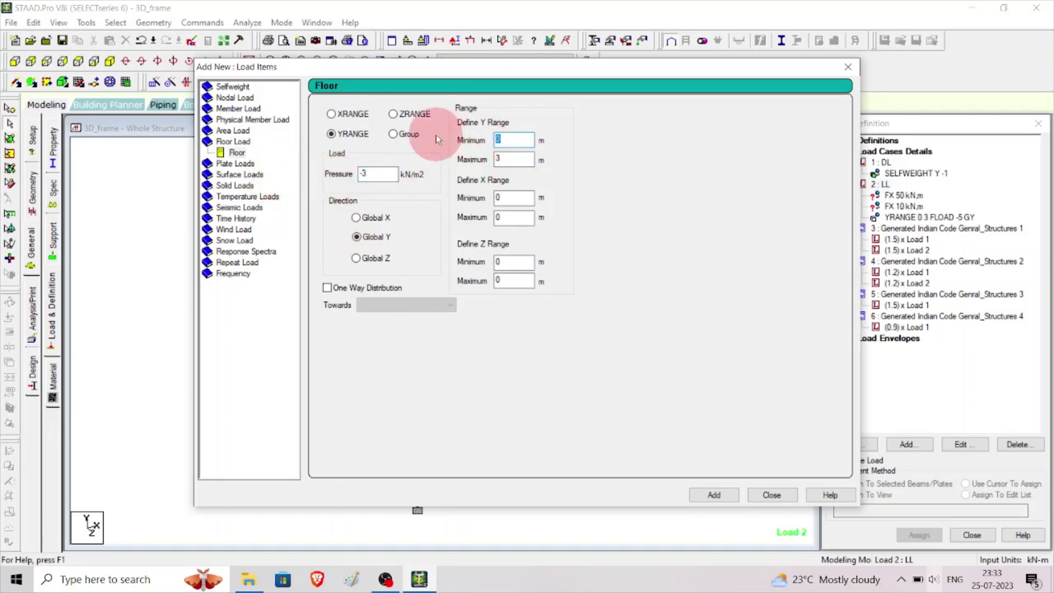
pyautogui.doubleClick(498, 158)
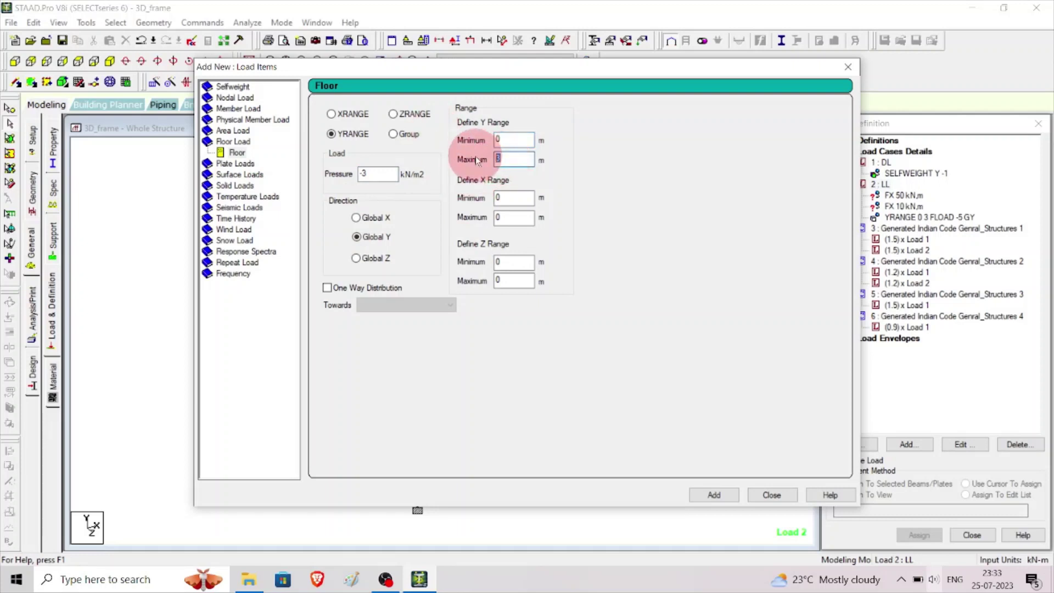
pyautogui.write('4')
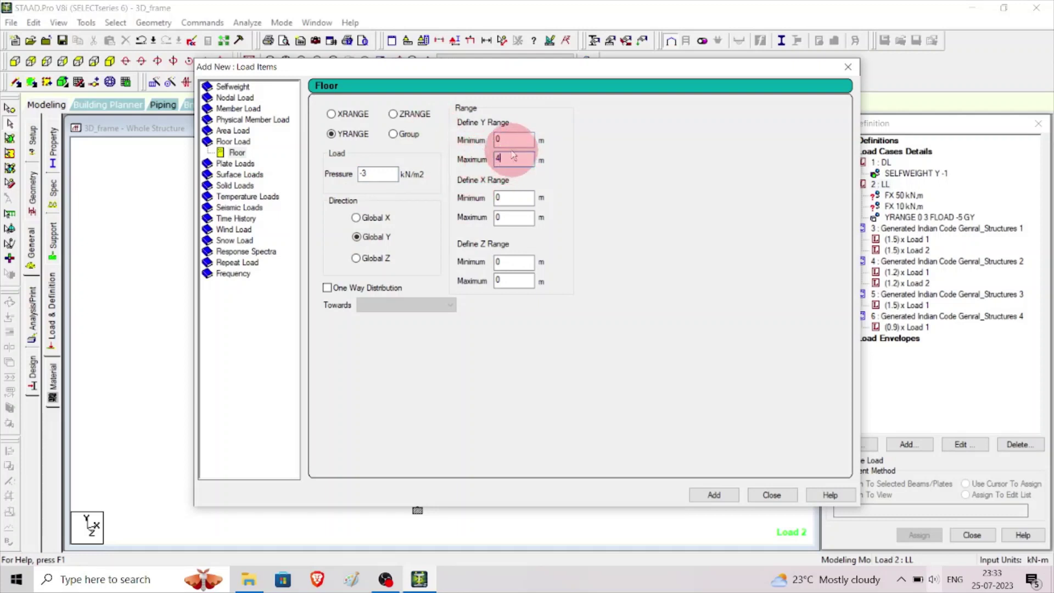
pyautogui.doubleClick(510, 140)
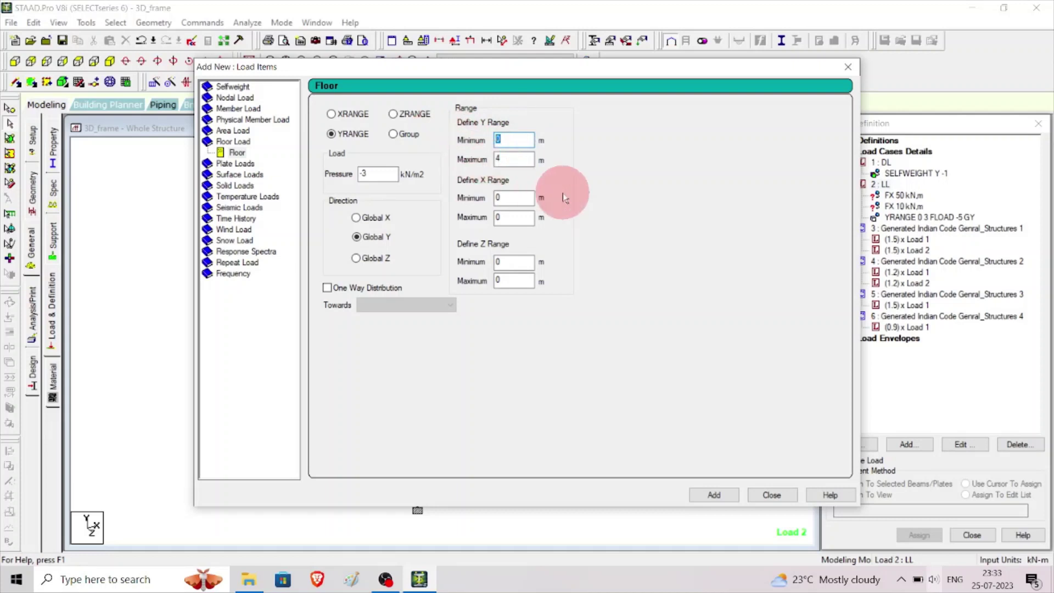
pyautogui.write('4')
pyautogui.doubleClick(502, 159)
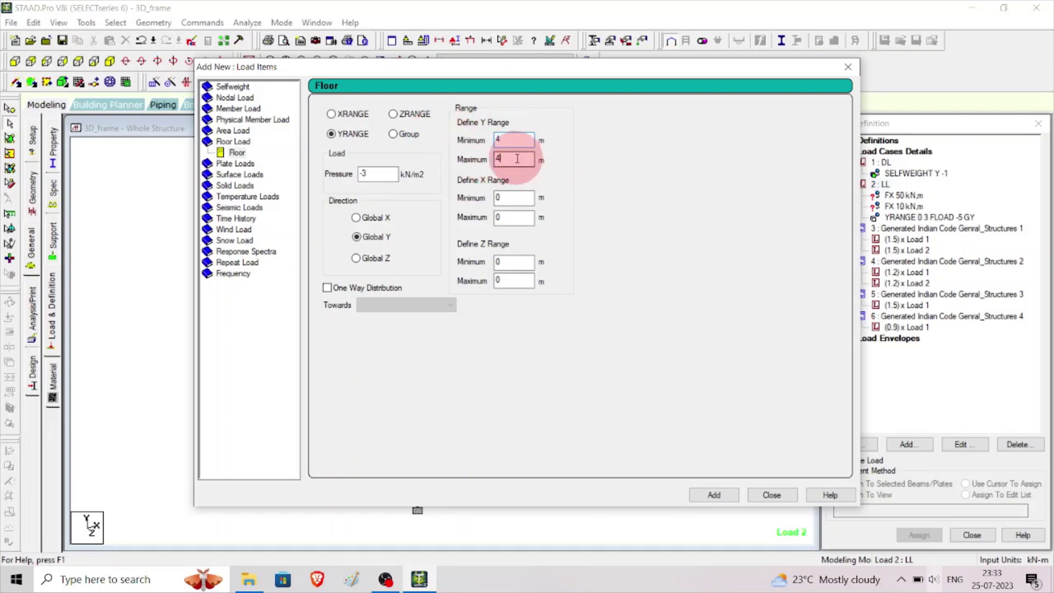
pyautogui.write('6')
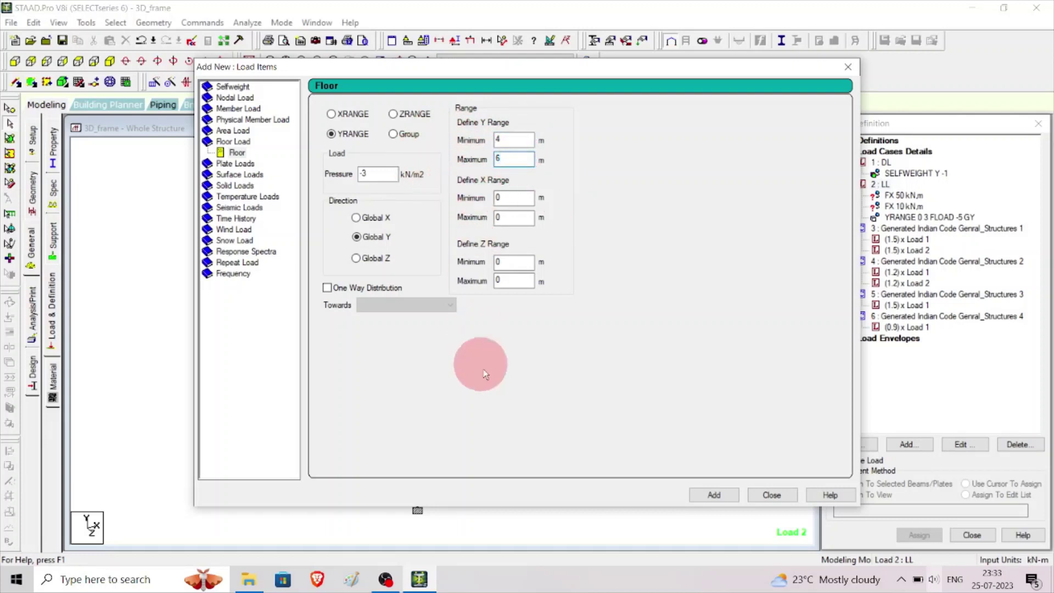
pyautogui.click(725, 496)
pyautogui.click(772, 496)
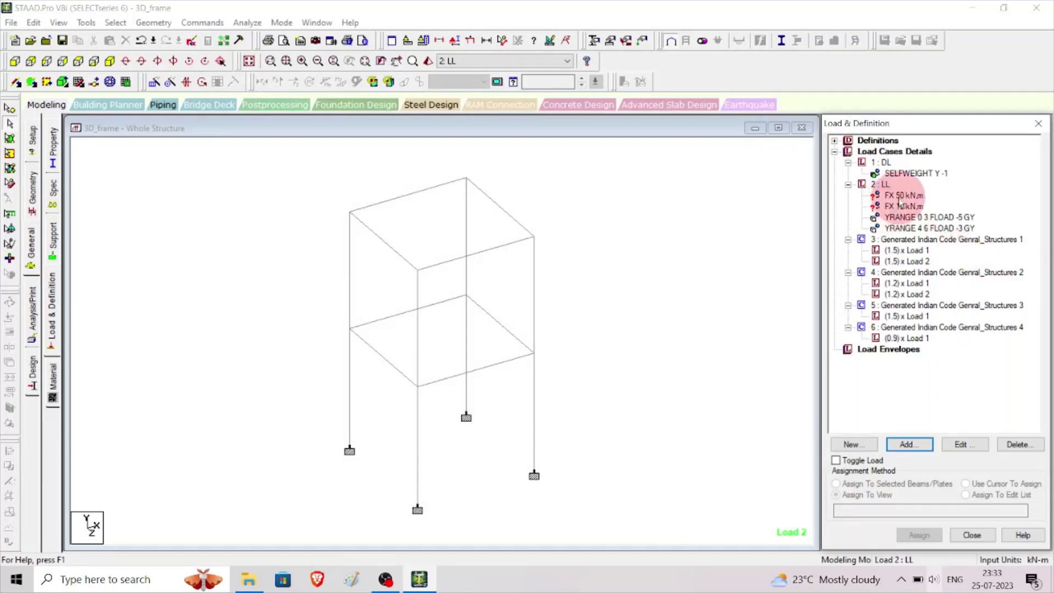
# - Try to assign the FX 50 kN nodal load and save the modified structure through the auto save request
pyautogui.click(901, 196)
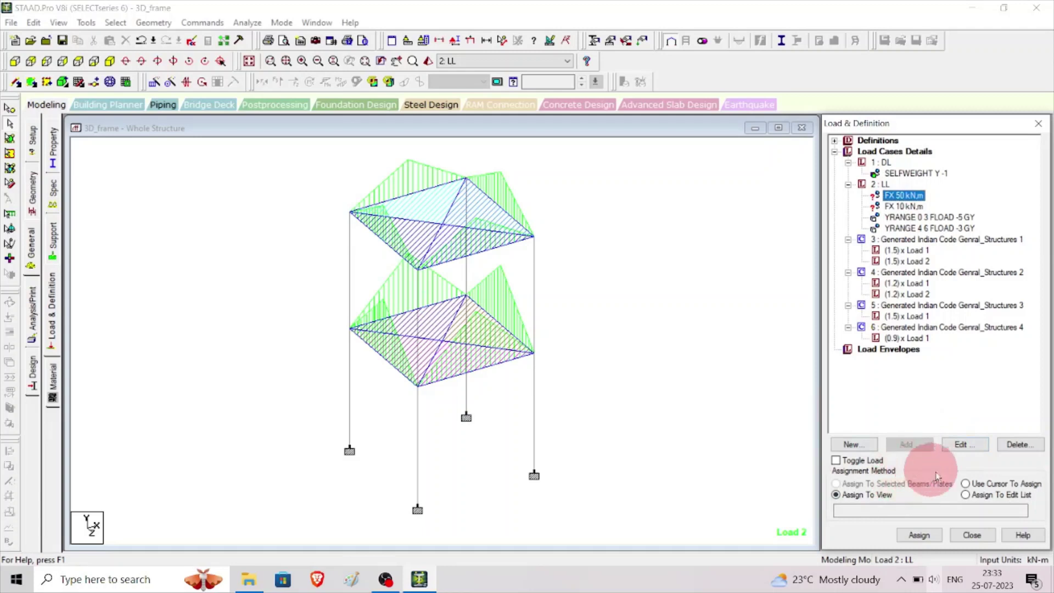
pyautogui.click(919, 534)
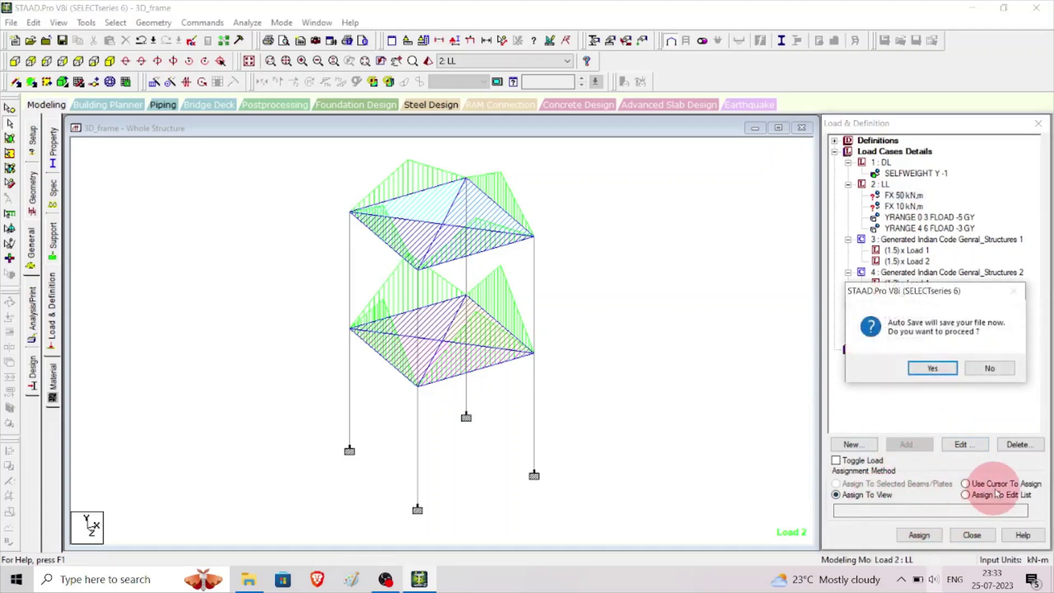
pyautogui.click(934, 369)
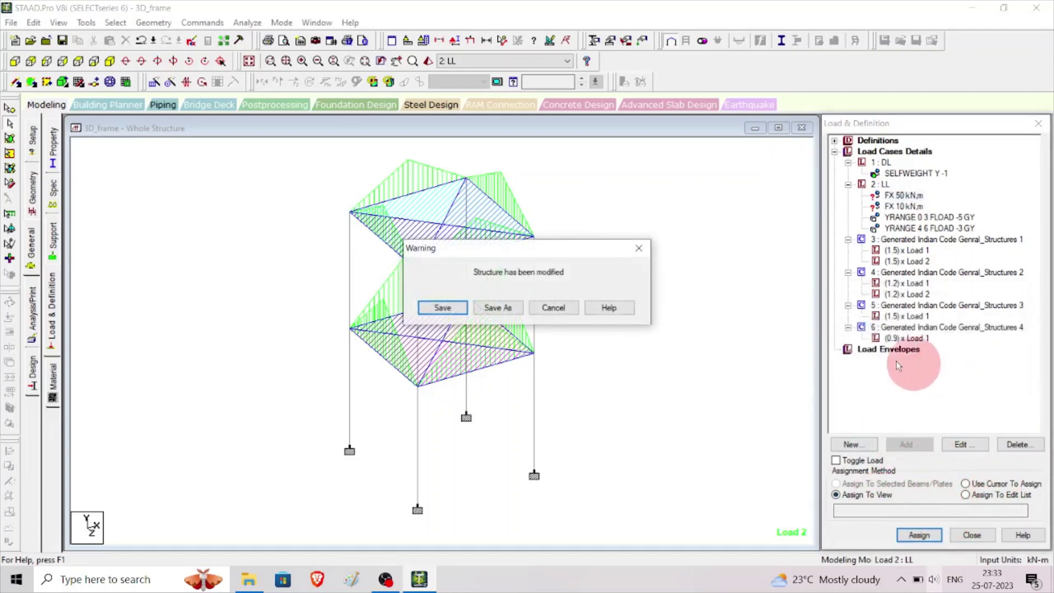
pyautogui.click(442, 308)
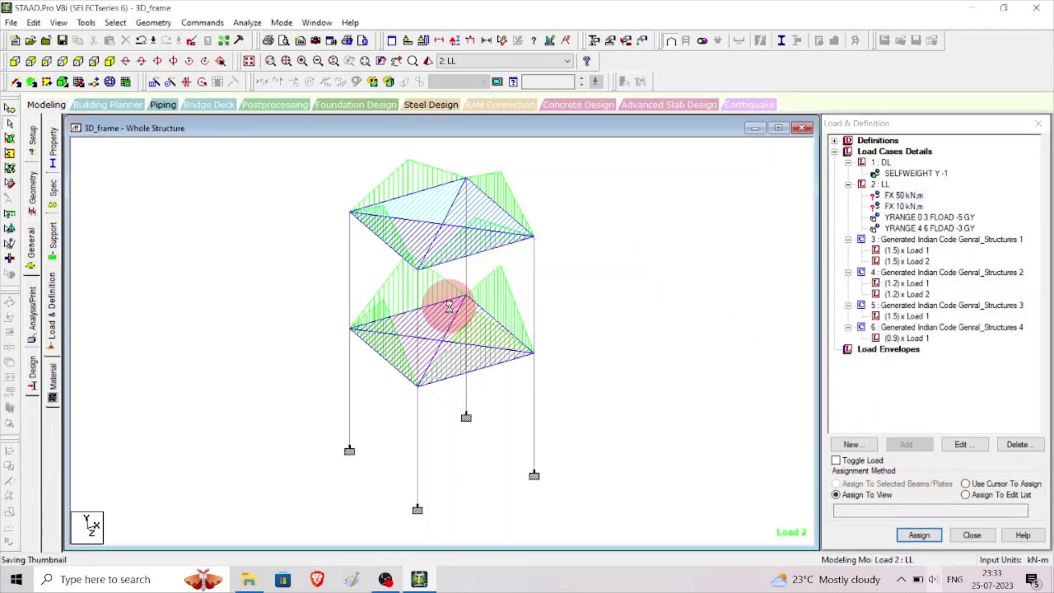
# - Assign the FX 50 kN nodal load by cursor to the two roof-level nodes 3 and 9
pyautogui.click(970, 486)
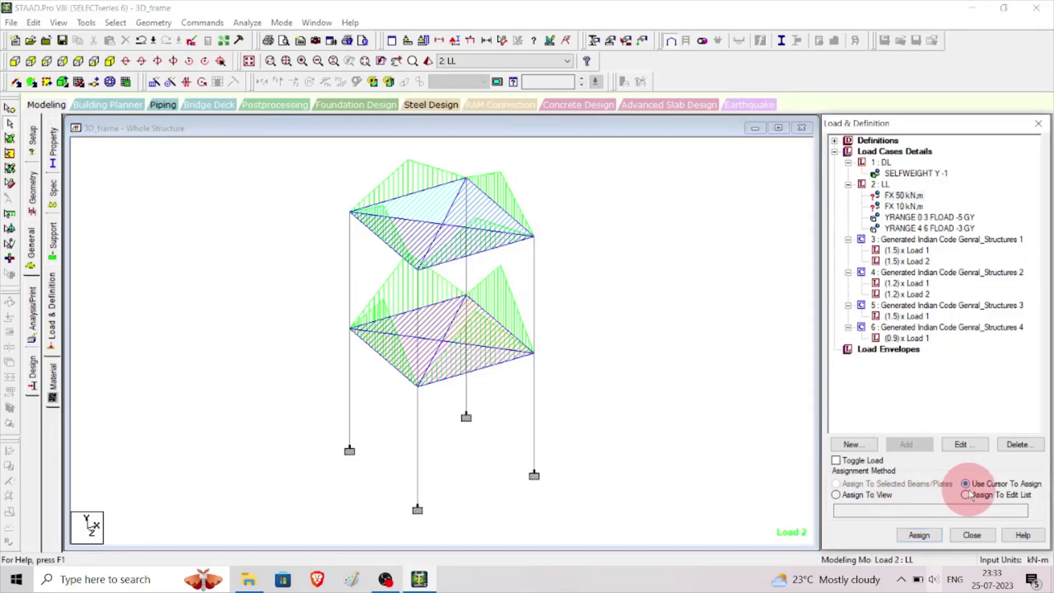
pyautogui.click(904, 197)
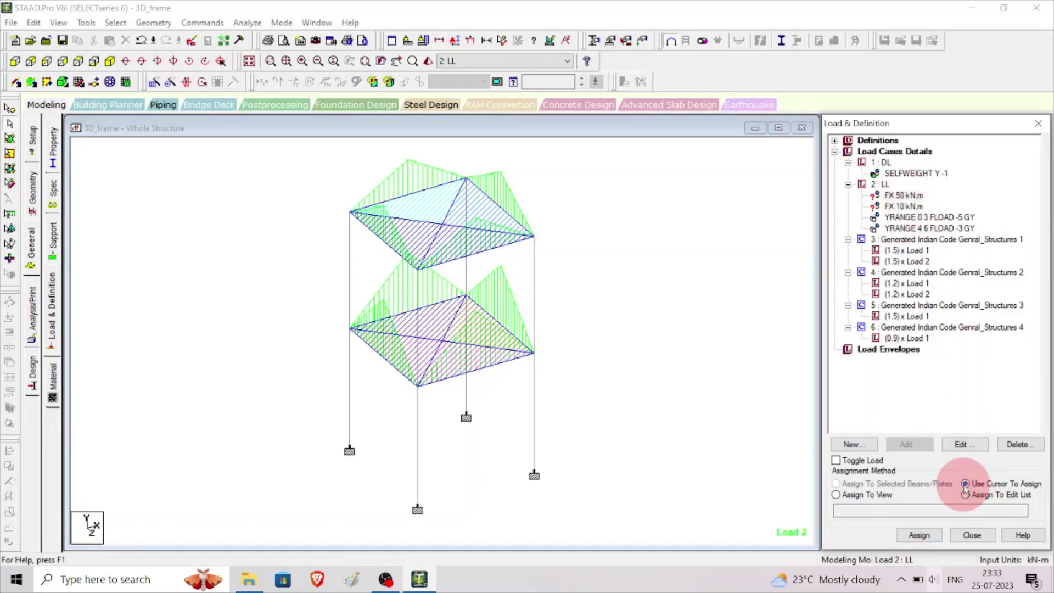
pyautogui.click(919, 535)
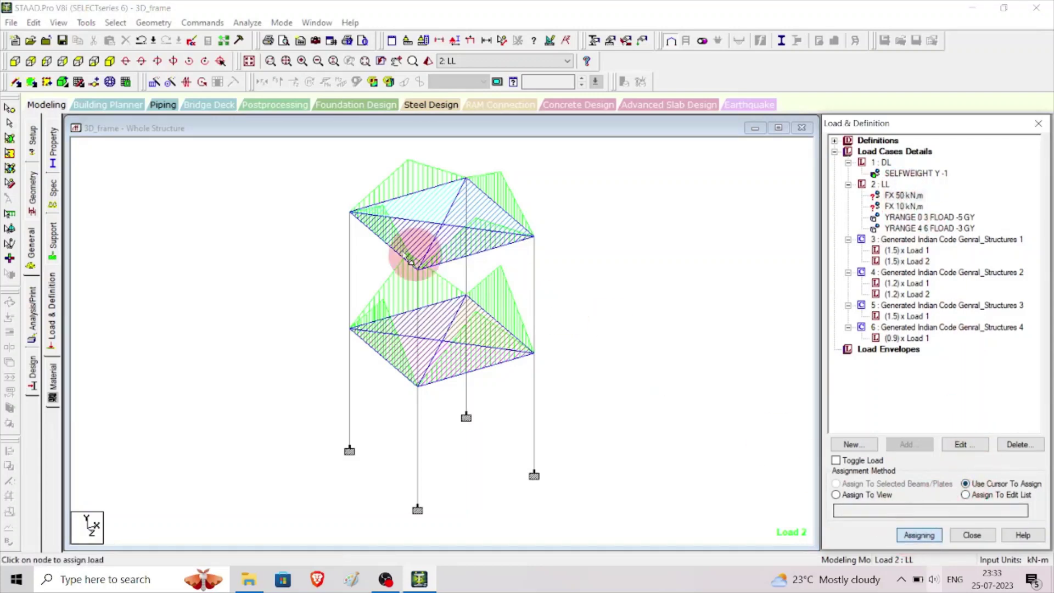
pyautogui.click(350, 213)
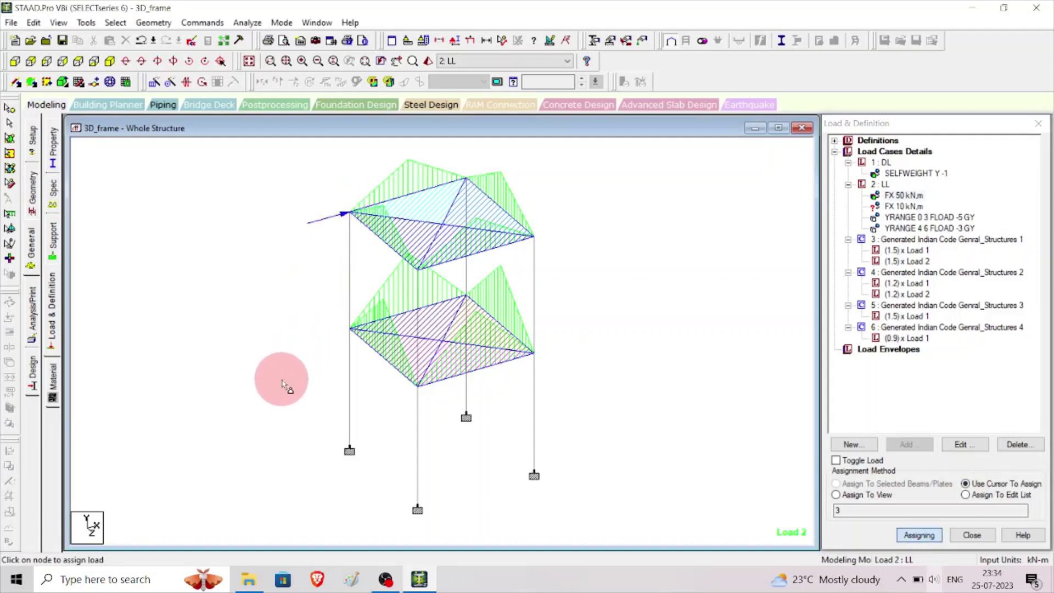
pyautogui.click(420, 270)
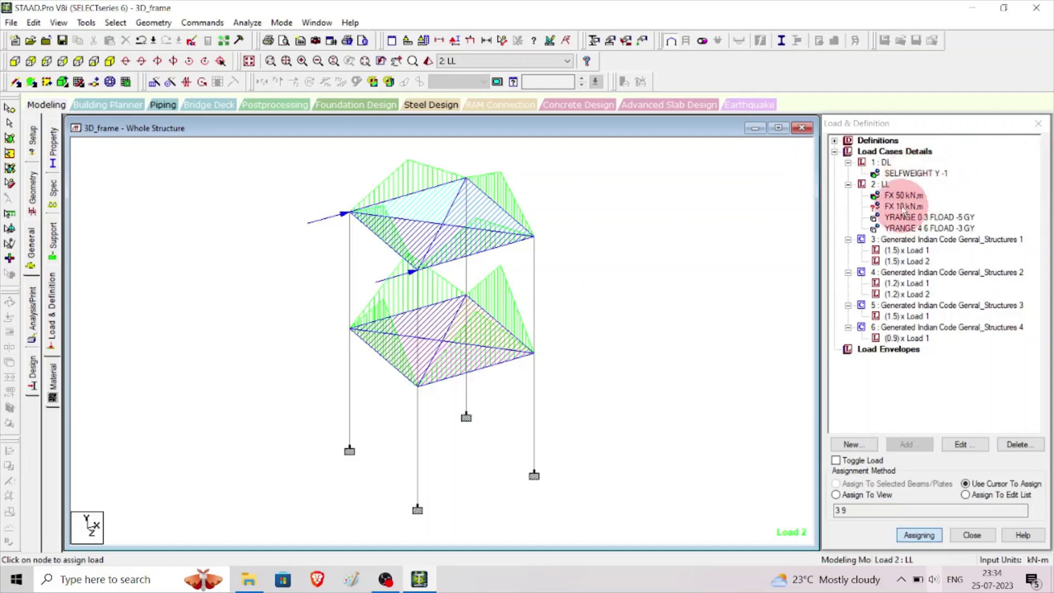
# - Assign the FX 10 kN nodal load to the first-storey nodes 2 and 8
pyautogui.click(905, 207)
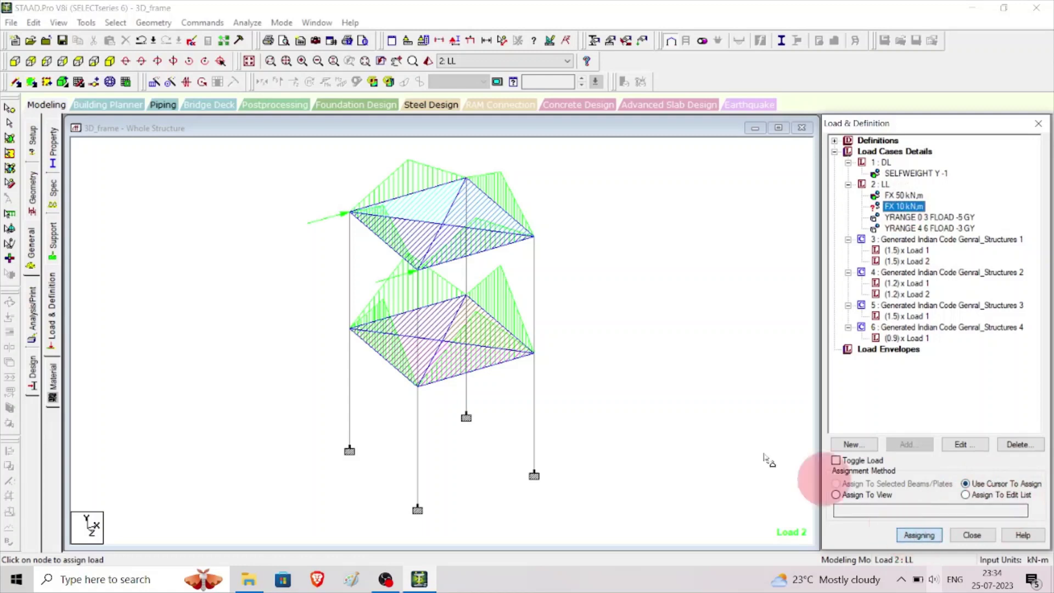
pyautogui.click(350, 328)
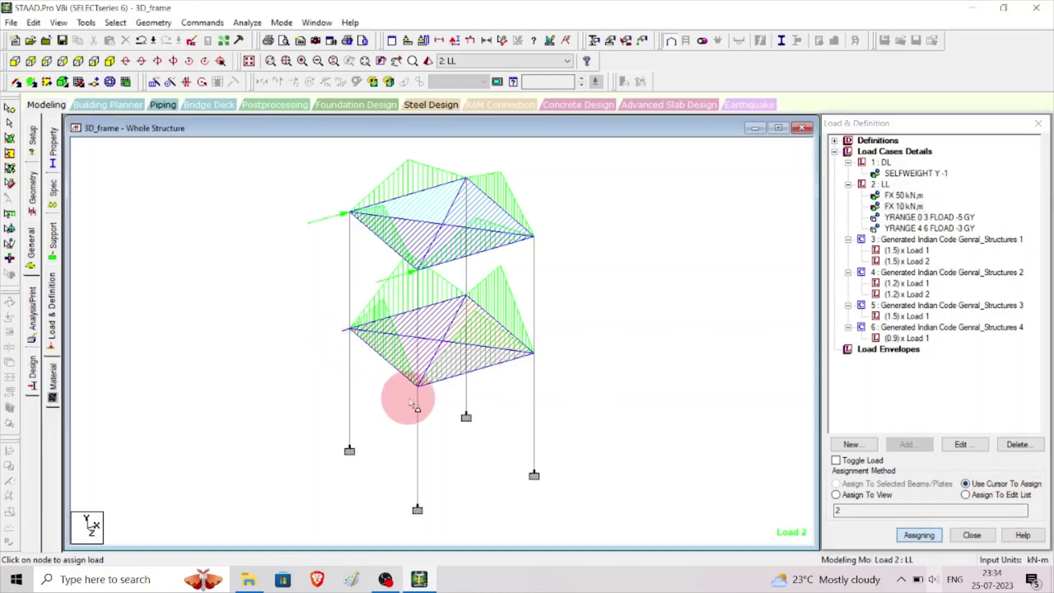
pyautogui.click(418, 387)
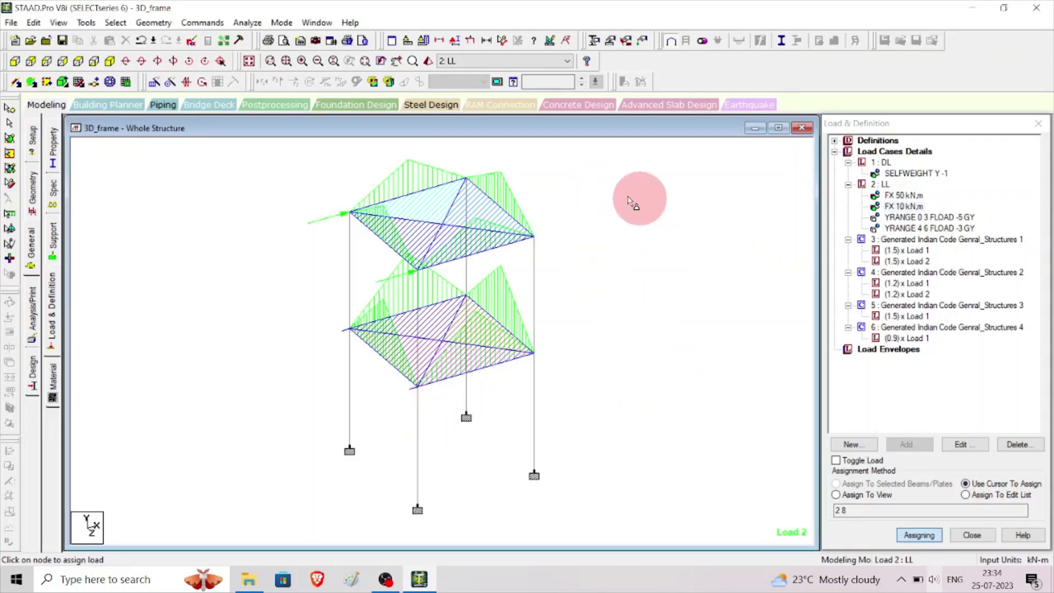
# - Turn on the Load Values labels for the structure diagram and apply the display setting
pyautogui.rightClick(611, 202)
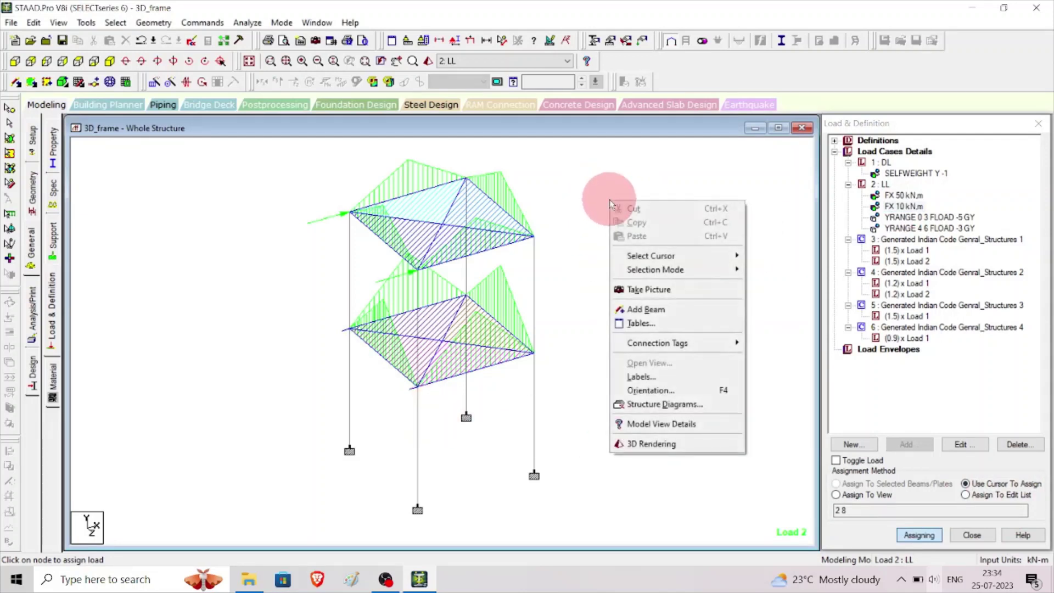
pyautogui.click(652, 379)
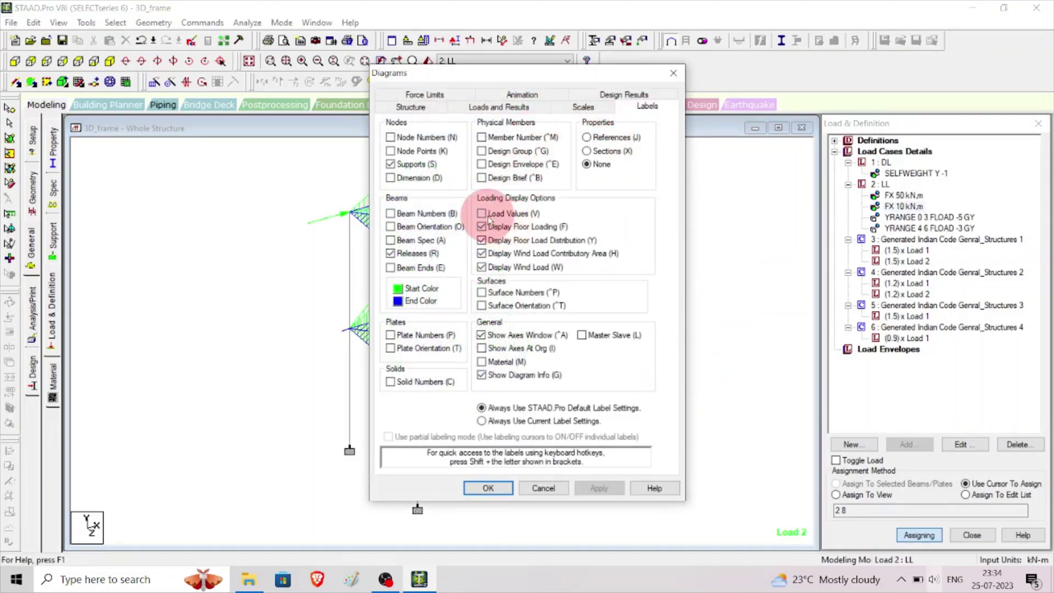
pyautogui.click(585, 106)
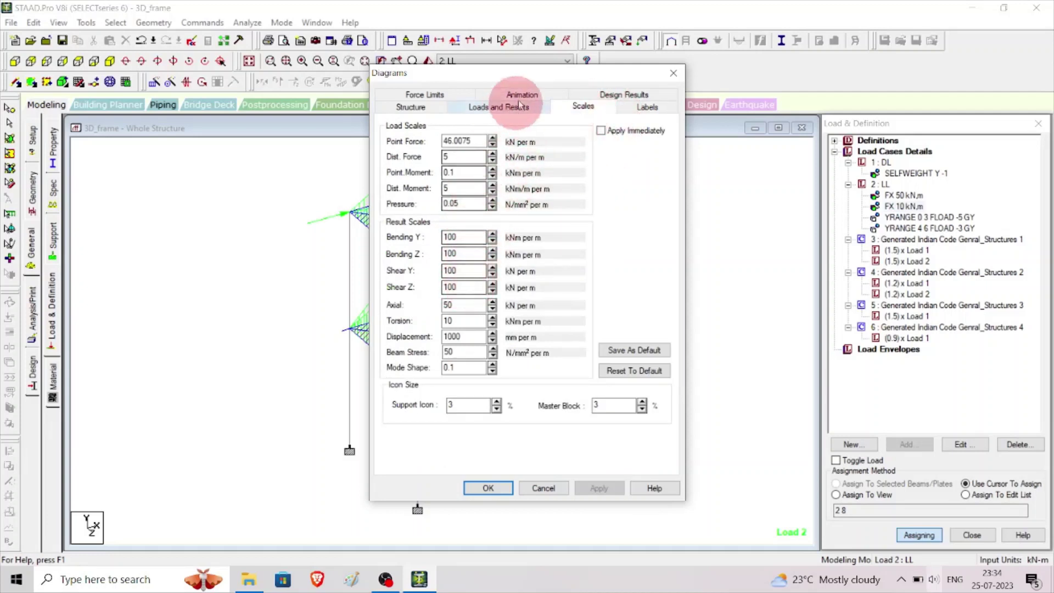
pyautogui.moveTo(540, 78); pyautogui.dragTo(784, 88)
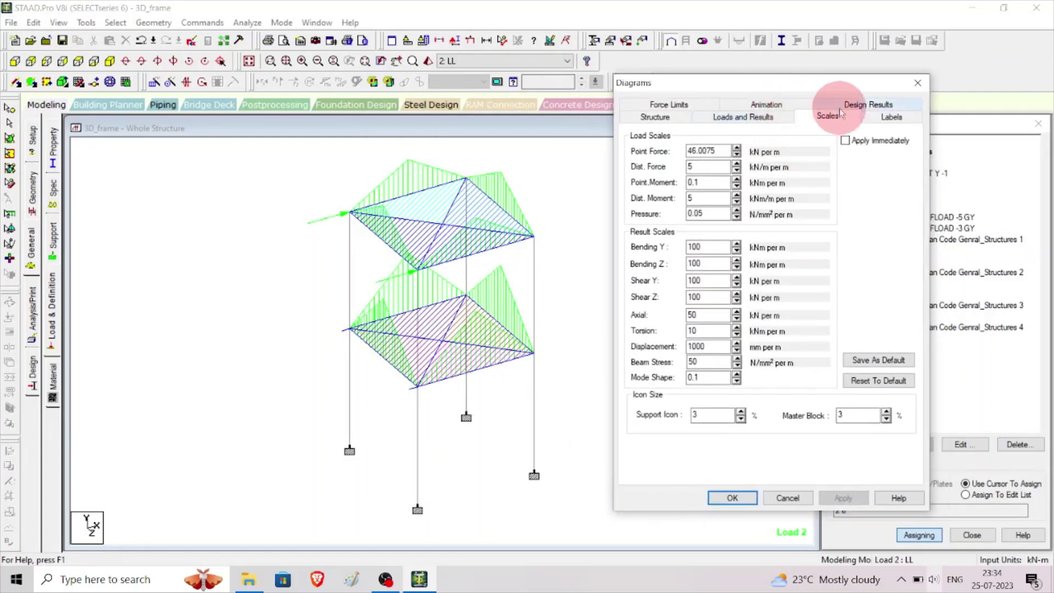
pyautogui.click(878, 117)
pyautogui.click(726, 224)
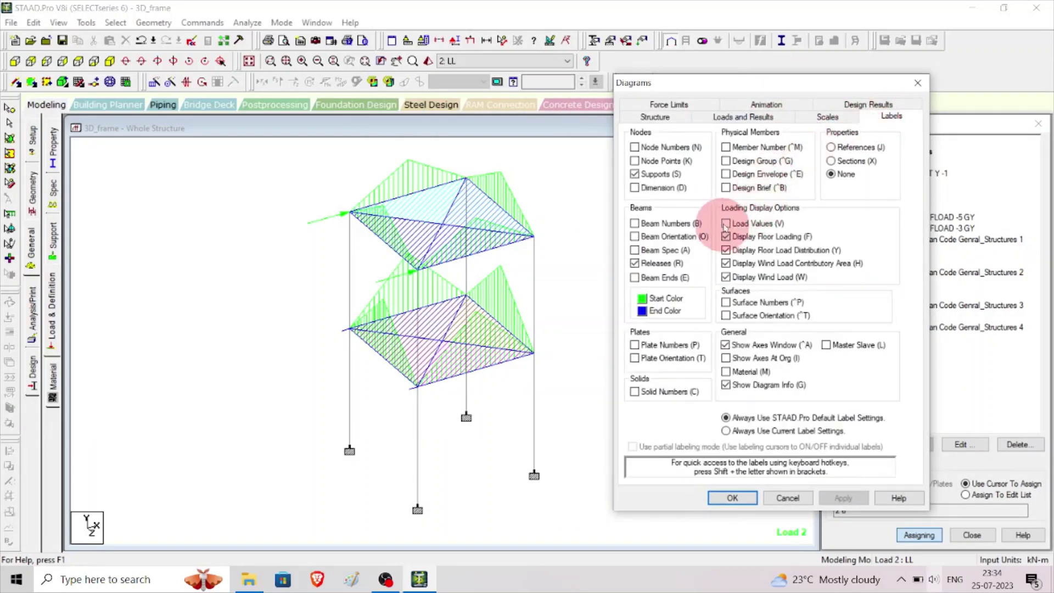
pyautogui.click(841, 497)
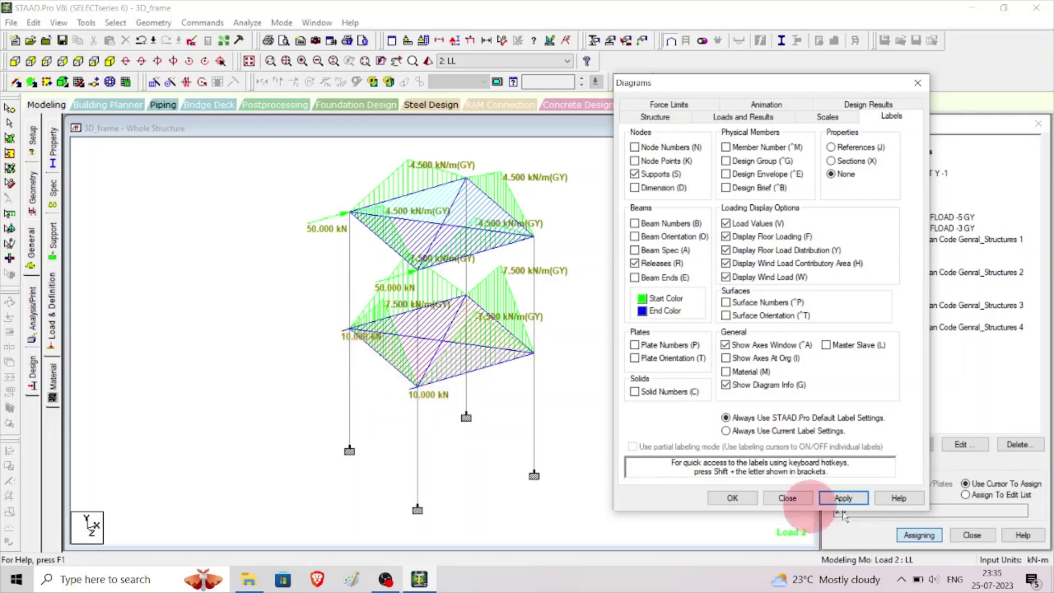
pyautogui.click(733, 499)
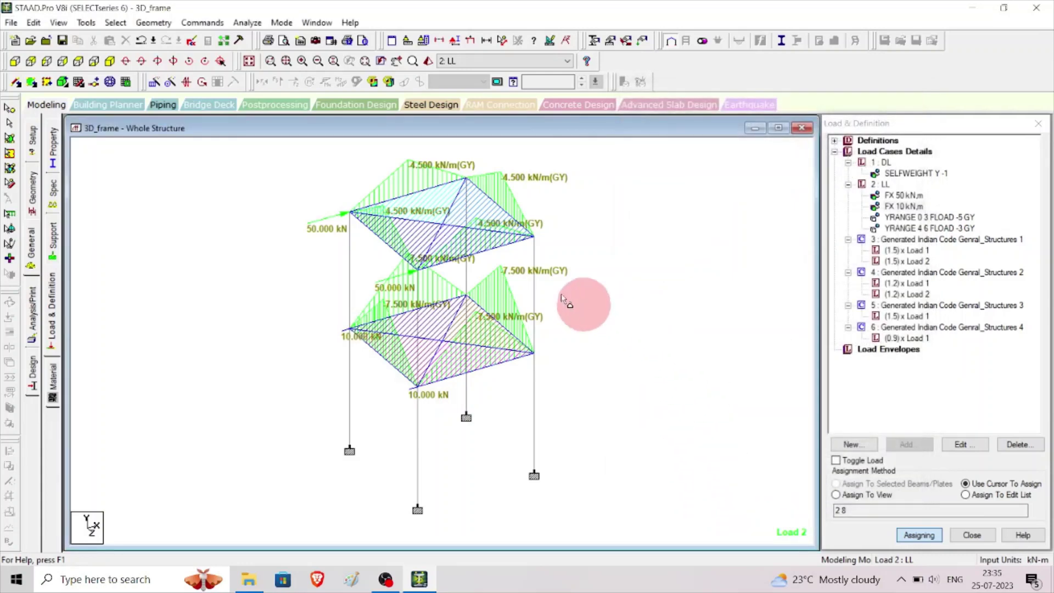
# - Add a Perform Analysis command with the print option All
pyautogui.click(200, 24)
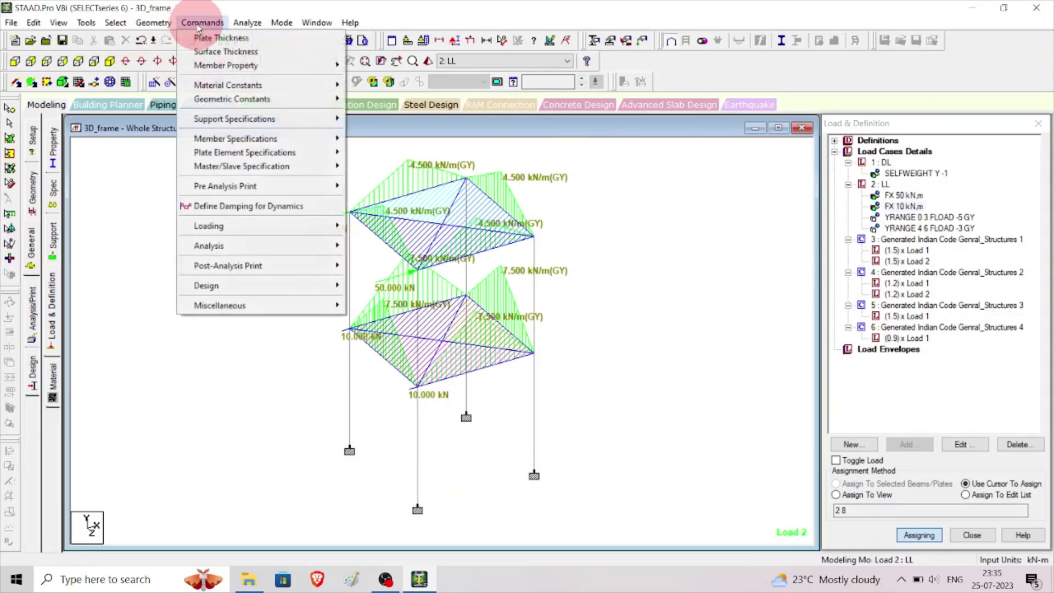
pyautogui.moveTo(236, 247)
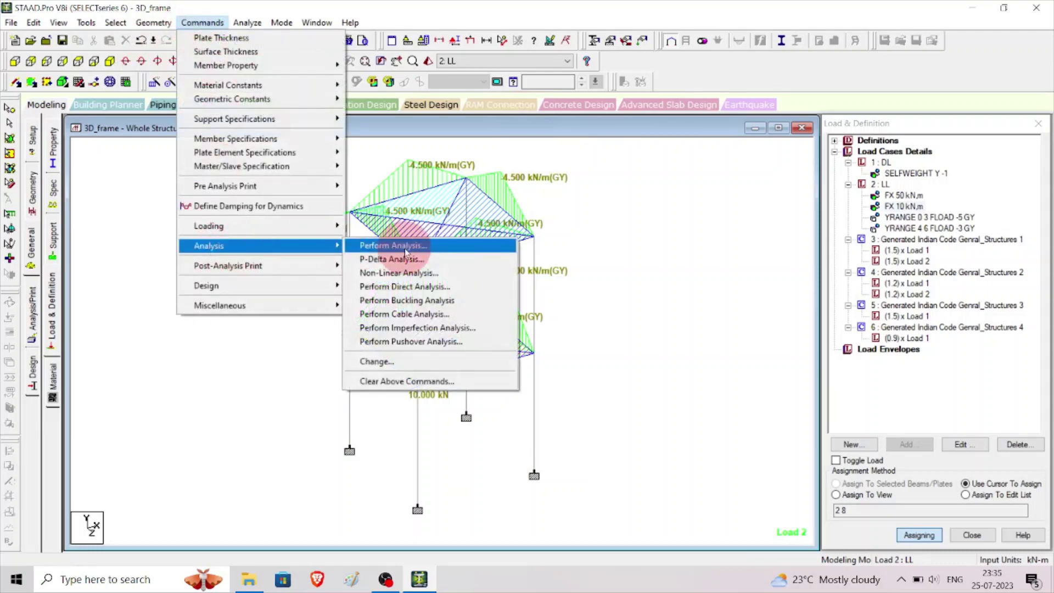
pyautogui.click(404, 248)
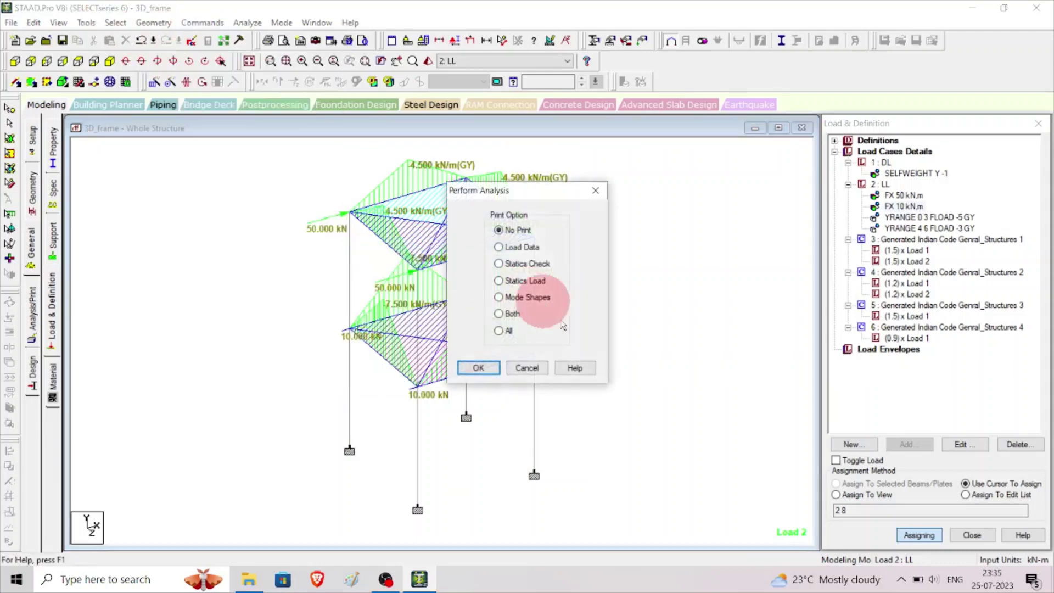
pyautogui.click(504, 331)
pyautogui.click(479, 368)
# - Add the post-analysis print command for Analysis Results
pyautogui.click(203, 23)
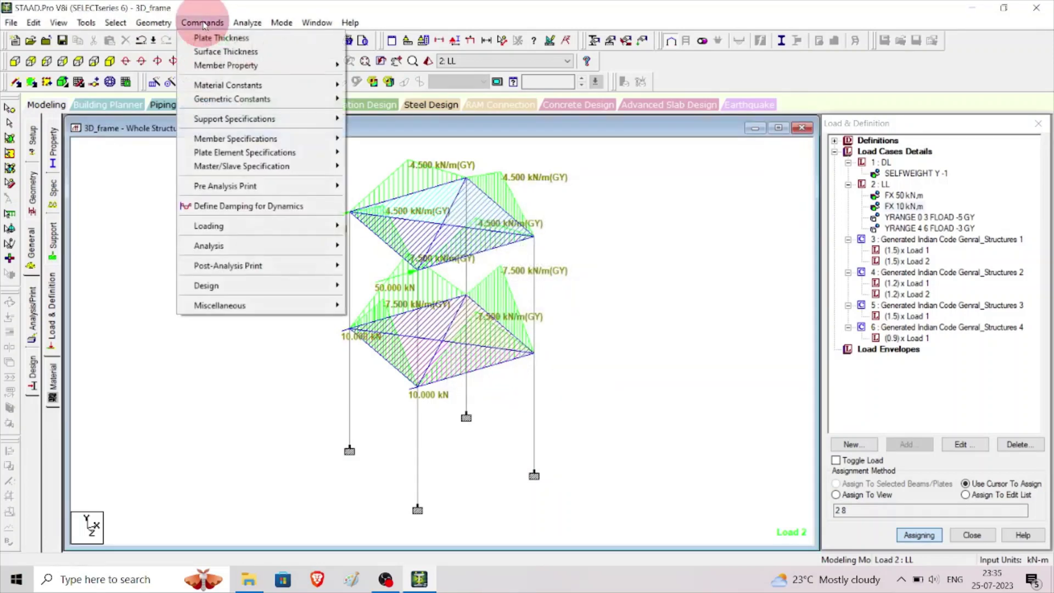
pyautogui.moveTo(229, 263)
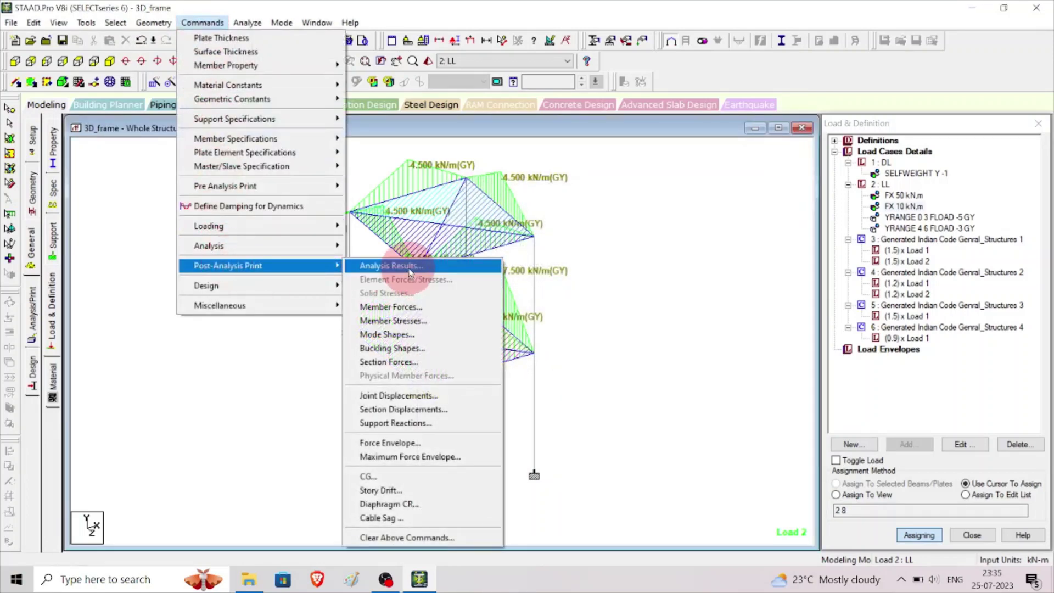
pyautogui.click(409, 268)
pyautogui.click(562, 318)
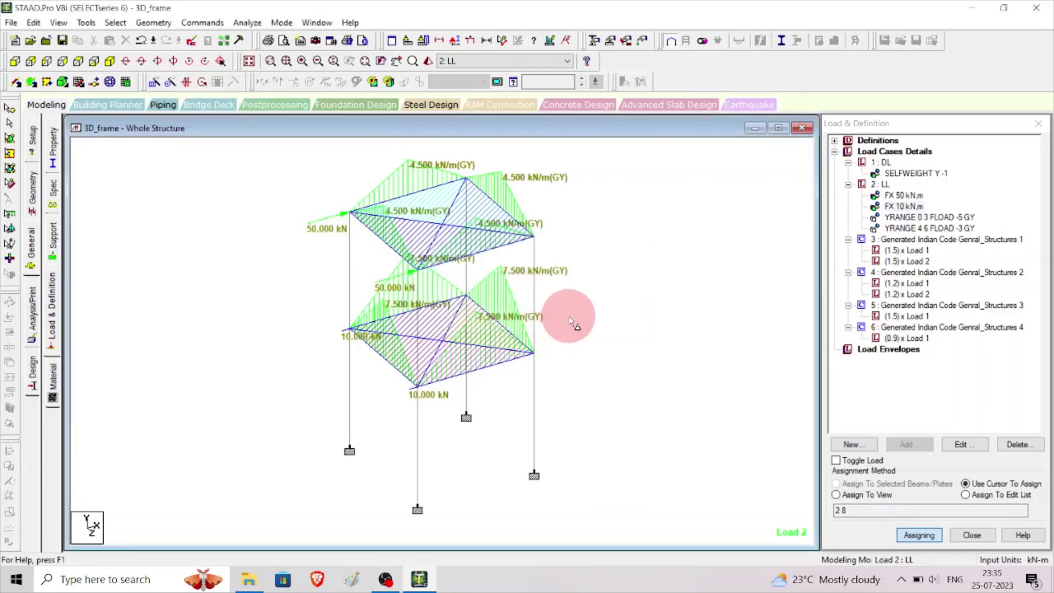
# - Run the structural analysis and finish it with the option to stay in modeling mode
pyautogui.click(247, 22)
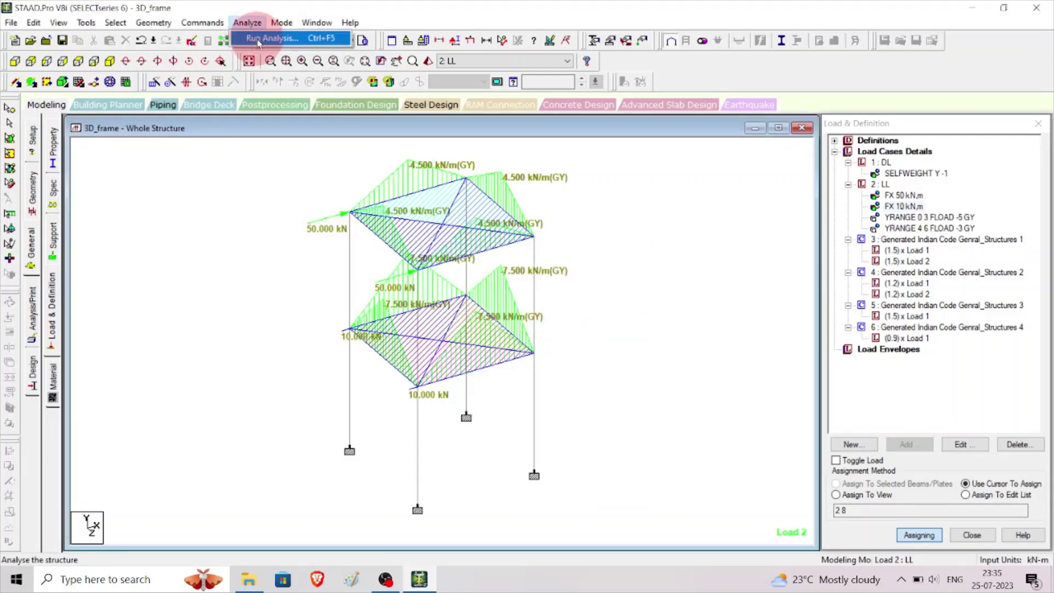
pyautogui.click(269, 39)
pyautogui.click(442, 308)
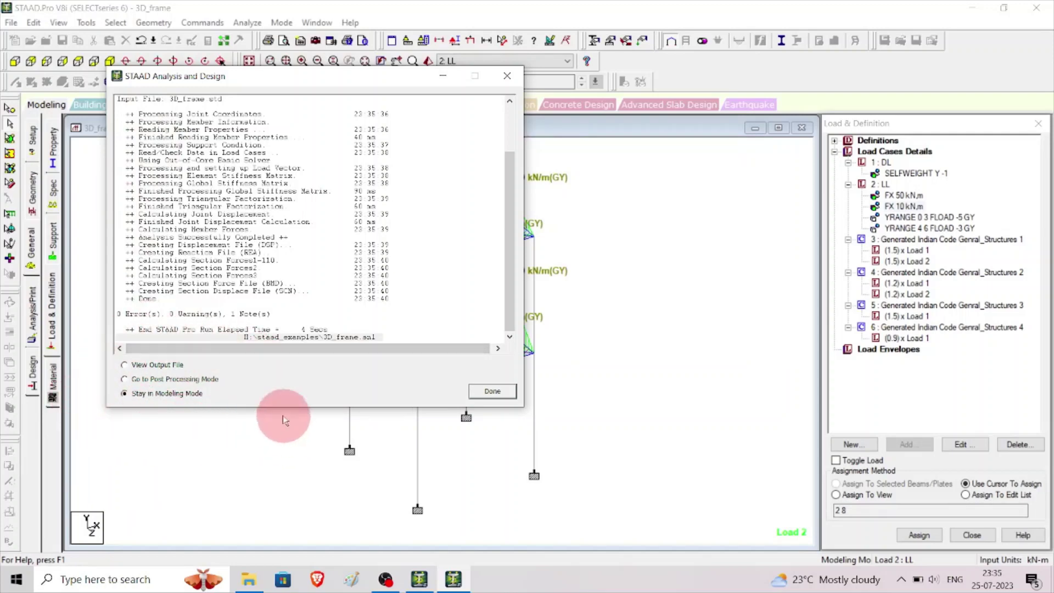
pyautogui.click(493, 391)
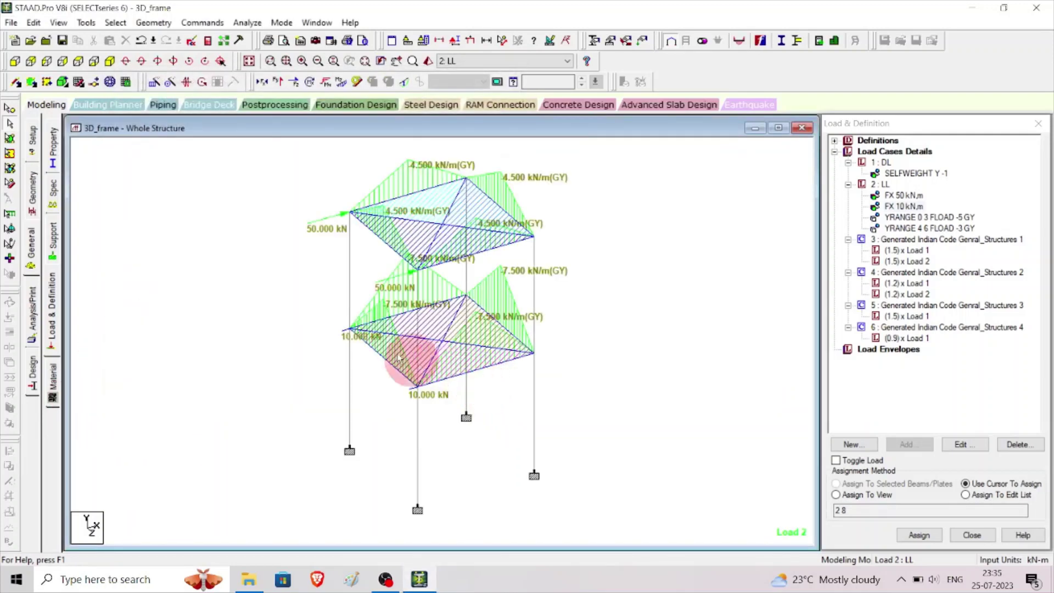
# - Go to the concrete design settings and set the current design code to IS456
pyautogui.click(34, 374)
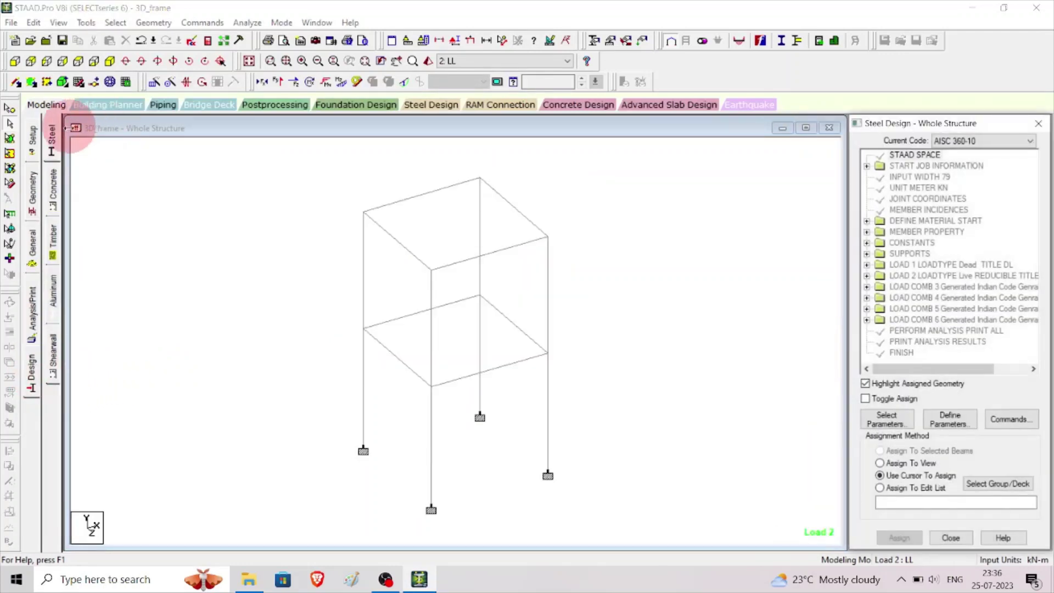
pyautogui.click(51, 189)
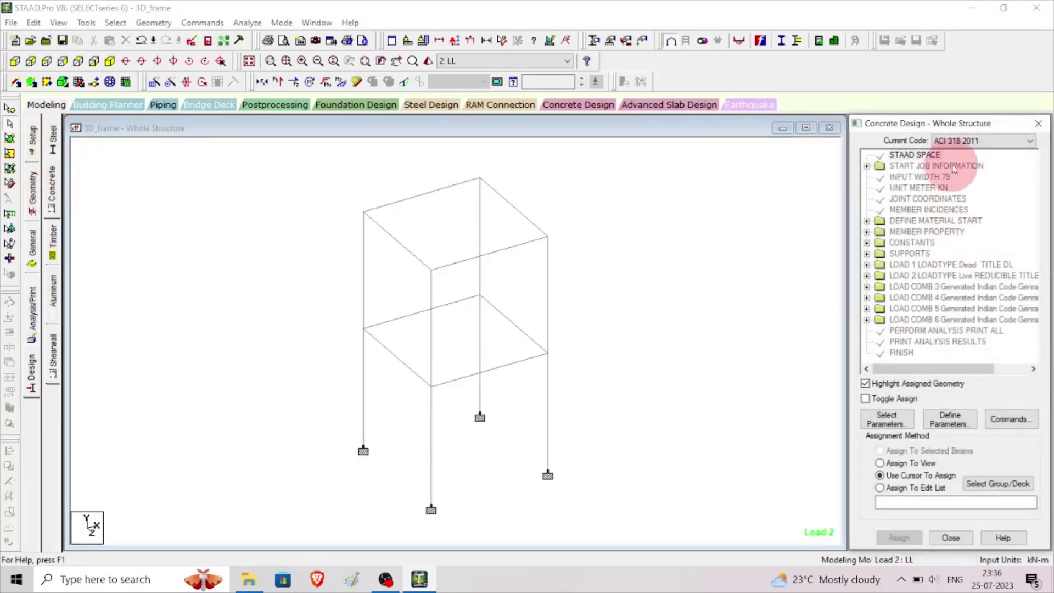
pyautogui.click(955, 141)
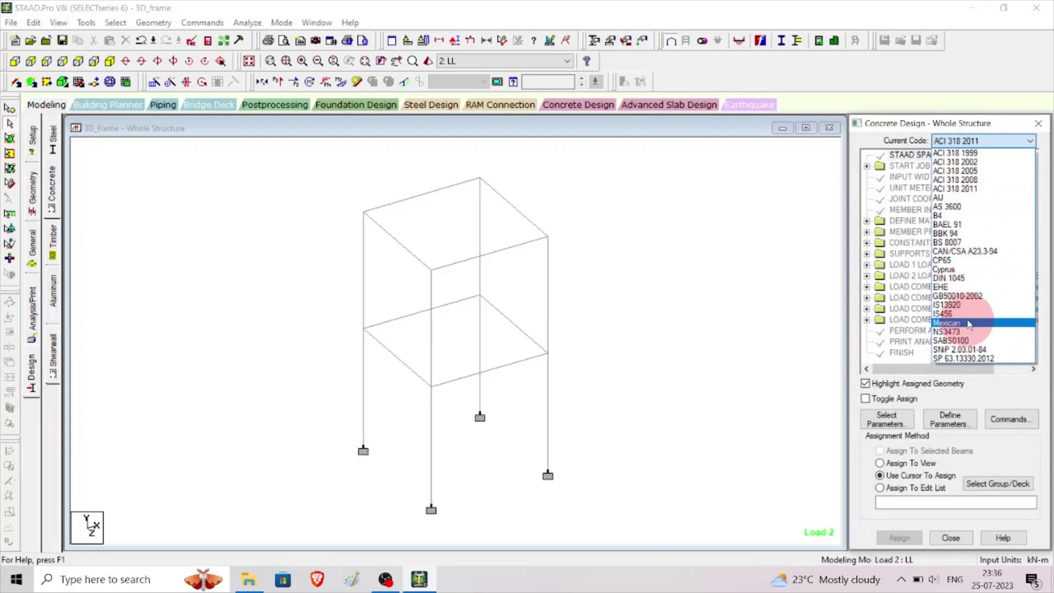
pyautogui.click(964, 313)
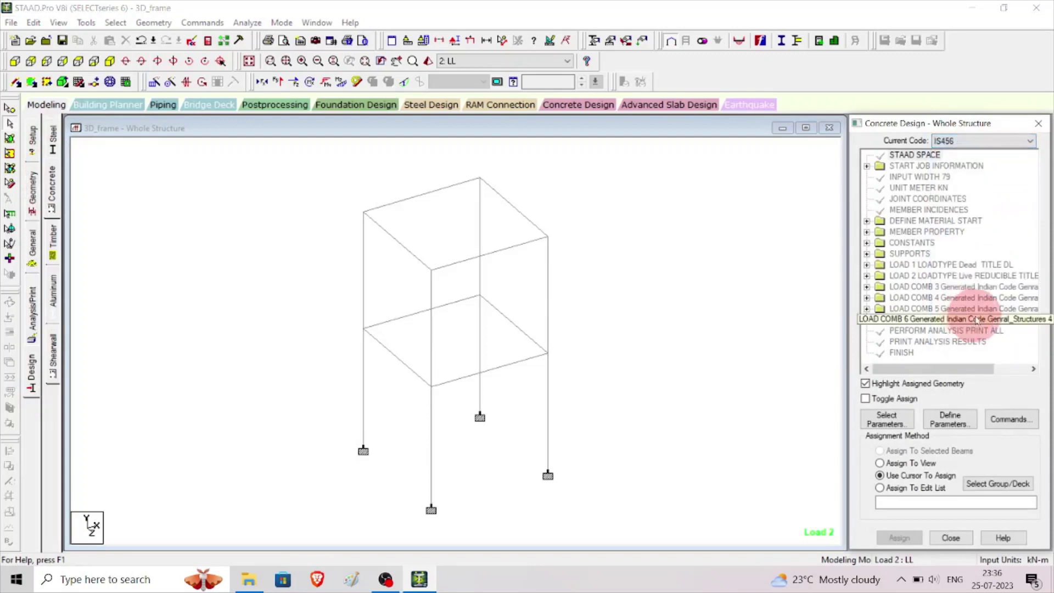
# - Limit the selected design parameters to Fc (compressive strength of concrete) and Fymain (main reinforcement yield strength)
pyautogui.click(900, 418)
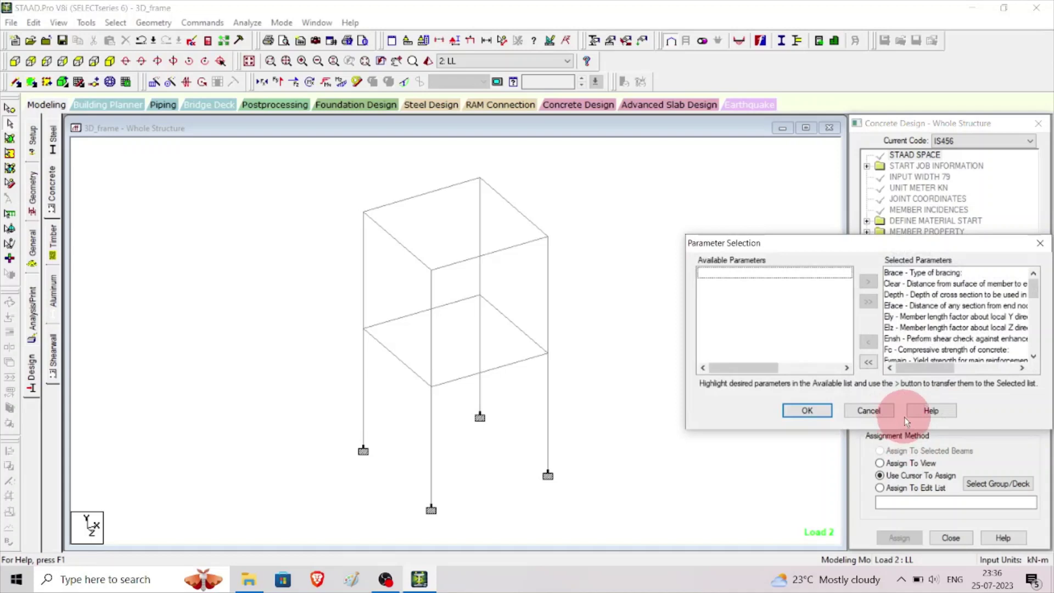
pyautogui.click(868, 363)
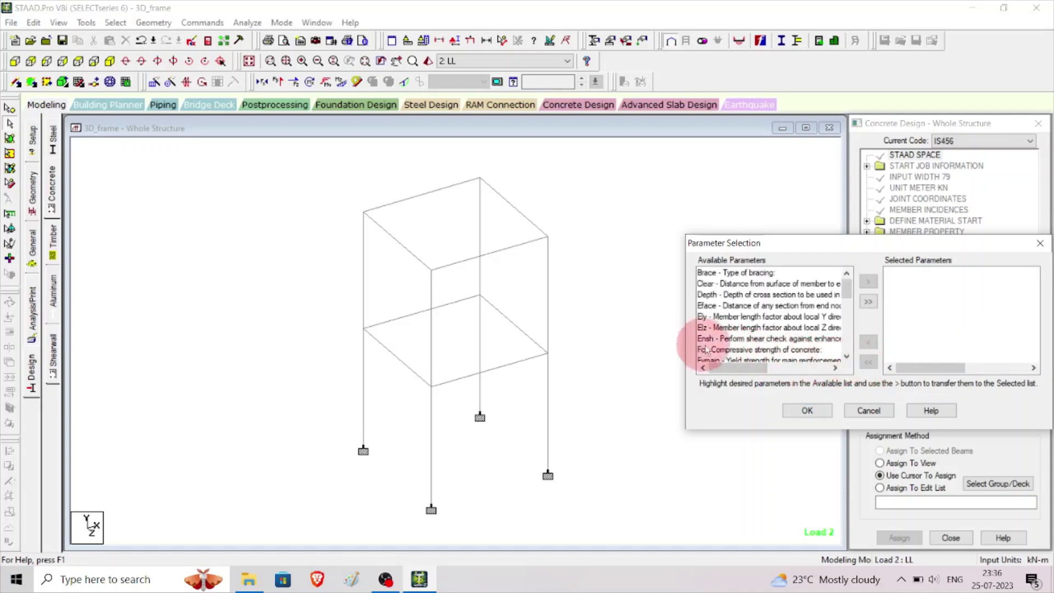
pyautogui.click(726, 350)
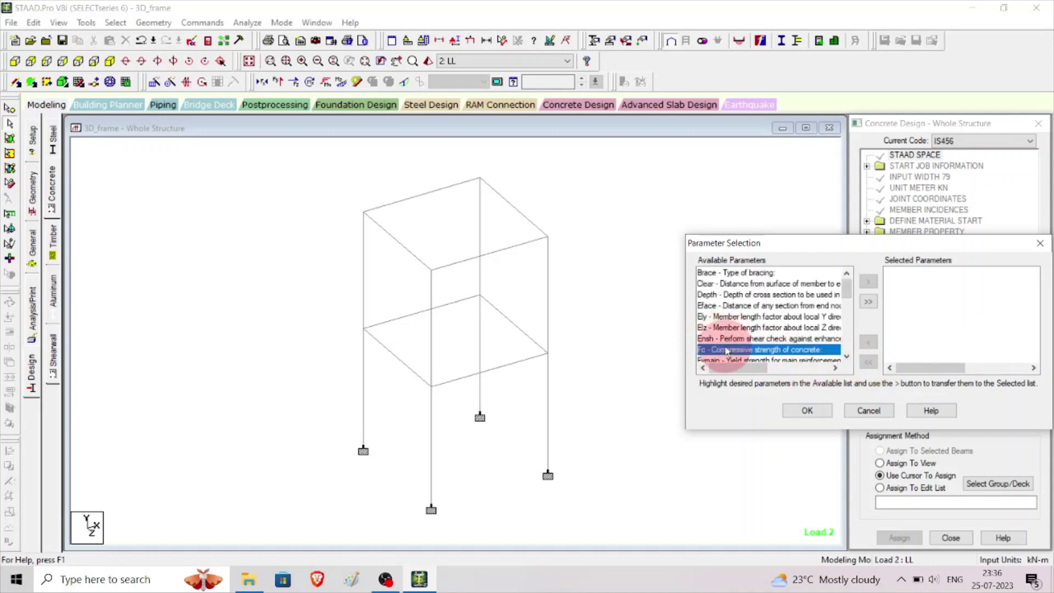
pyautogui.doubleClick(726, 350)
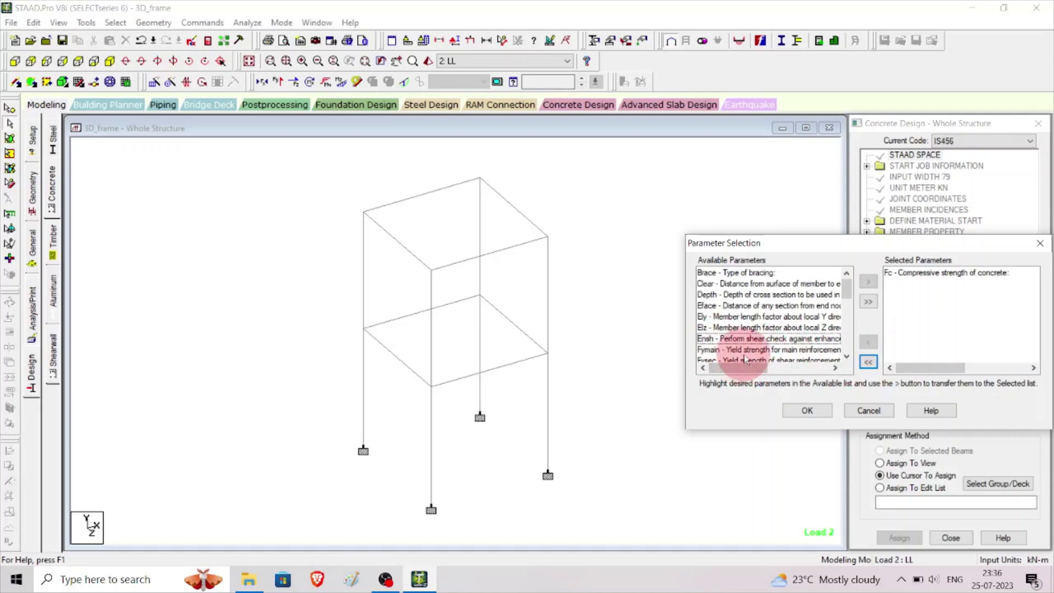
pyautogui.doubleClick(746, 350)
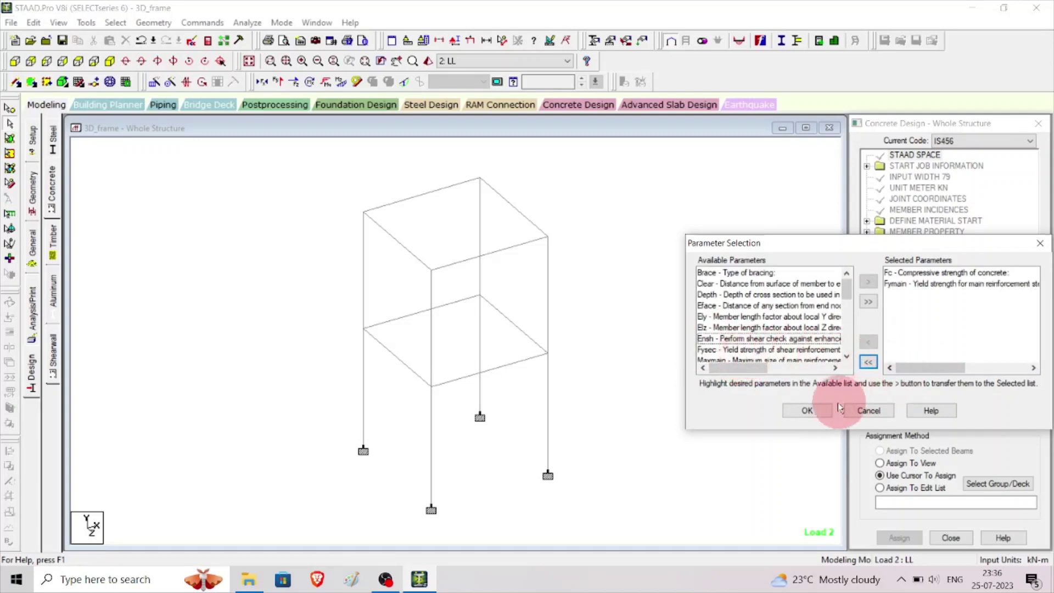
pyautogui.click(809, 410)
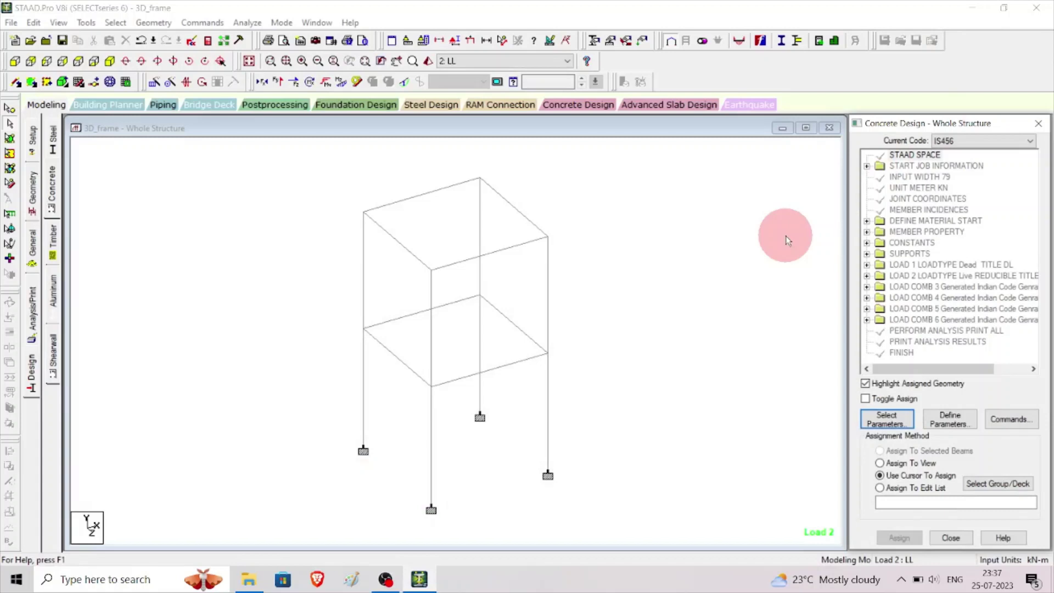
# - Define the FC design parameter with a concrete compressive strength of 25000 kN/m2 and add it to the concrete design
pyautogui.click(956, 424)
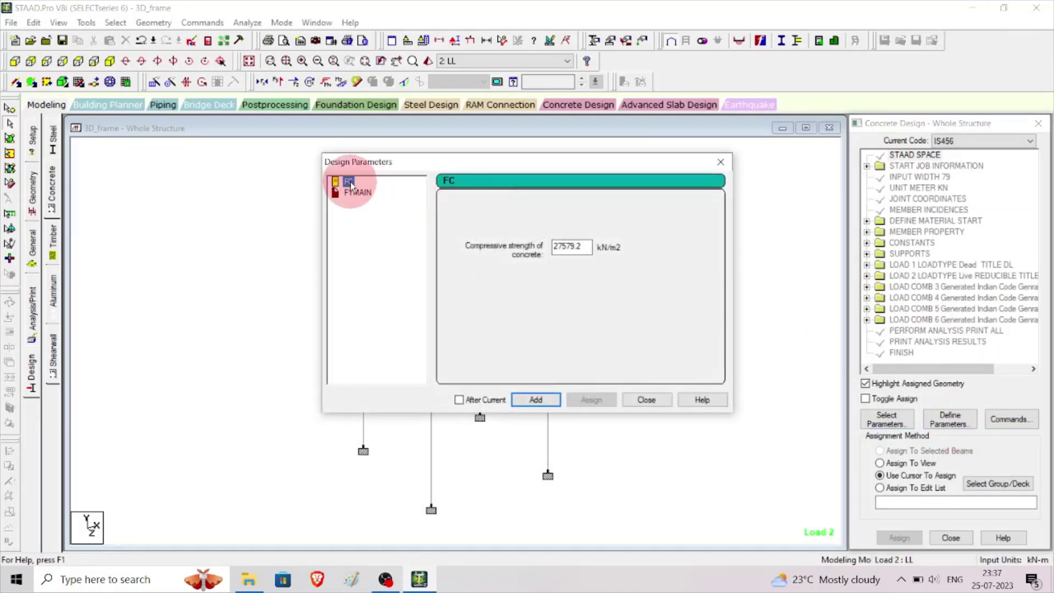
pyautogui.moveTo(592, 246); pyautogui.dragTo(360, 231)
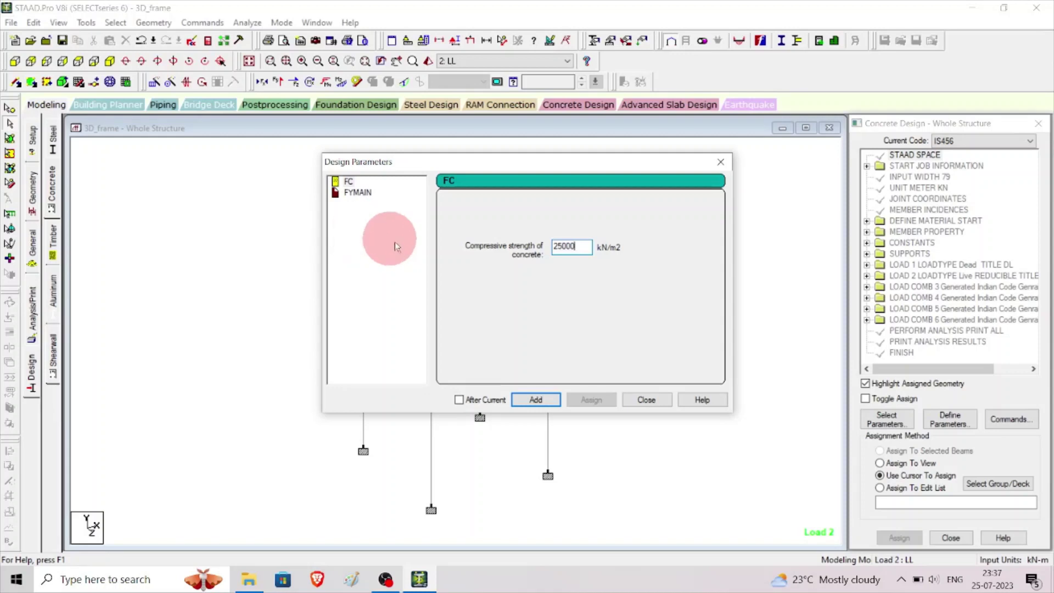
pyautogui.click(544, 401)
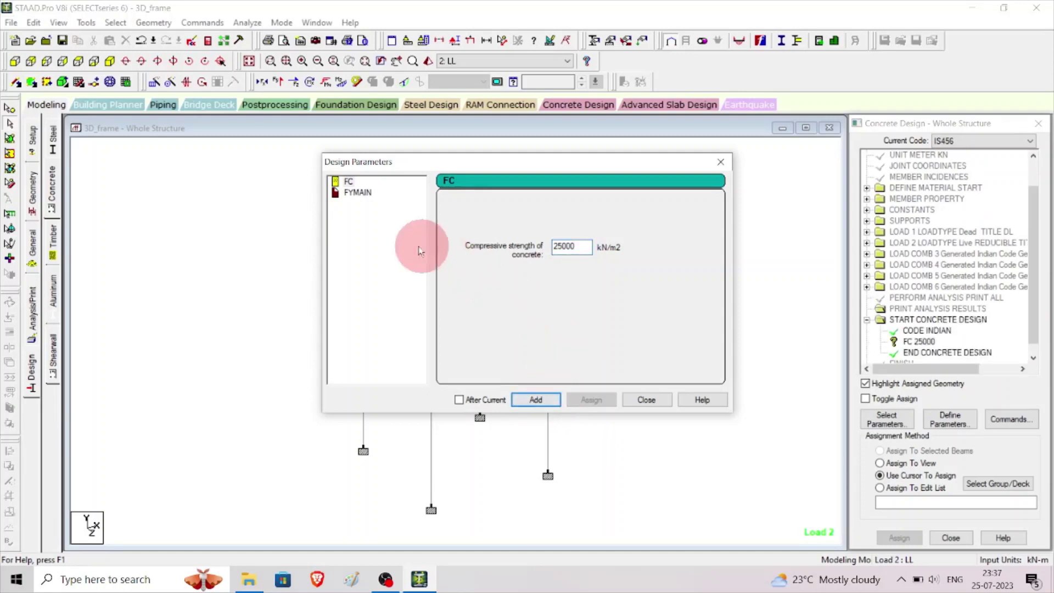
# - Add the FYMAIN design parameter with a main reinforcement yield strength of 415000 kN/m2 and finish defining parameters
pyautogui.click(354, 194)
pyautogui.doubleClick(567, 246)
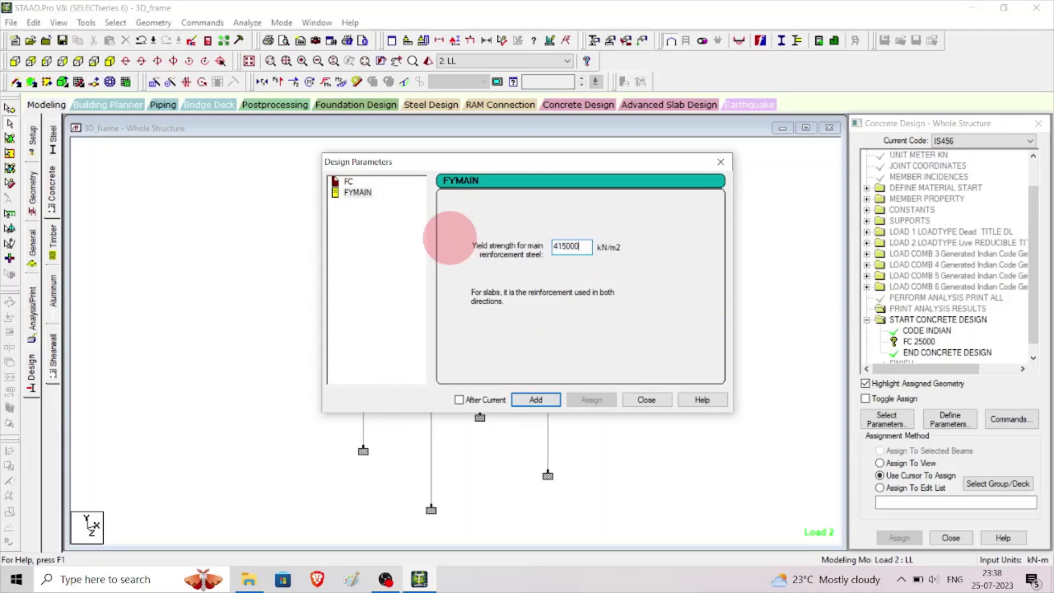
pyautogui.write('415000')
pyautogui.click(536, 399)
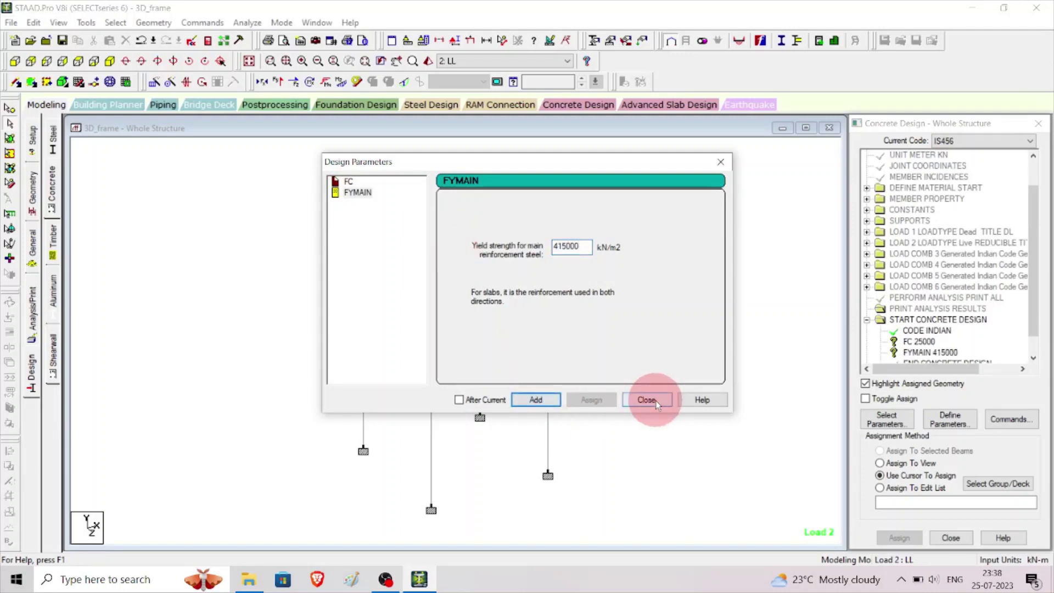
pyautogui.click(646, 400)
# - Assign the FC 25000 parameter to the entire frame using the Assign To View method
pyautogui.scroll(-1, 1027, 307)
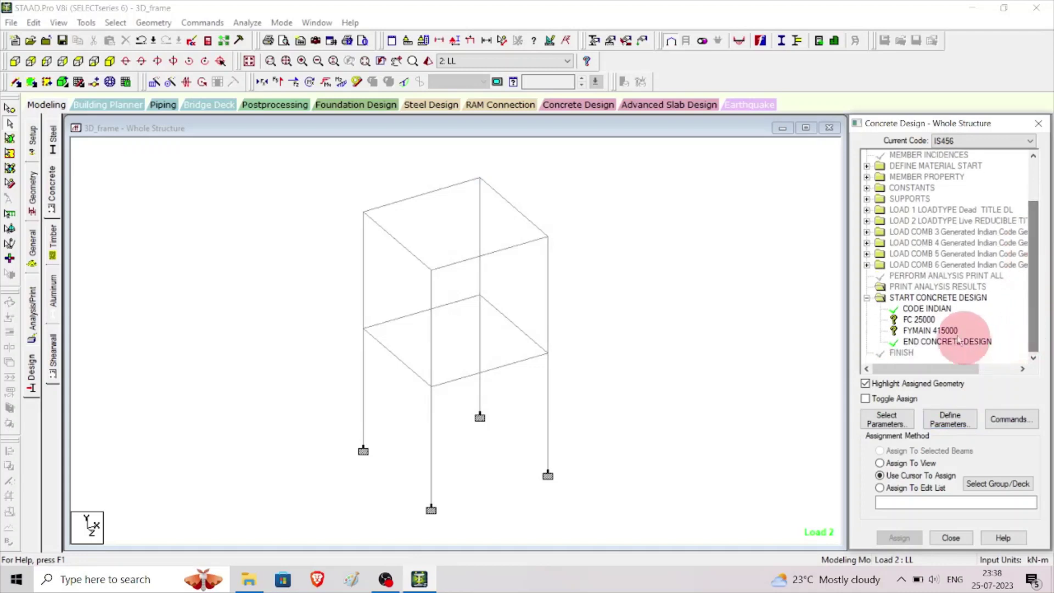
pyautogui.click(928, 322)
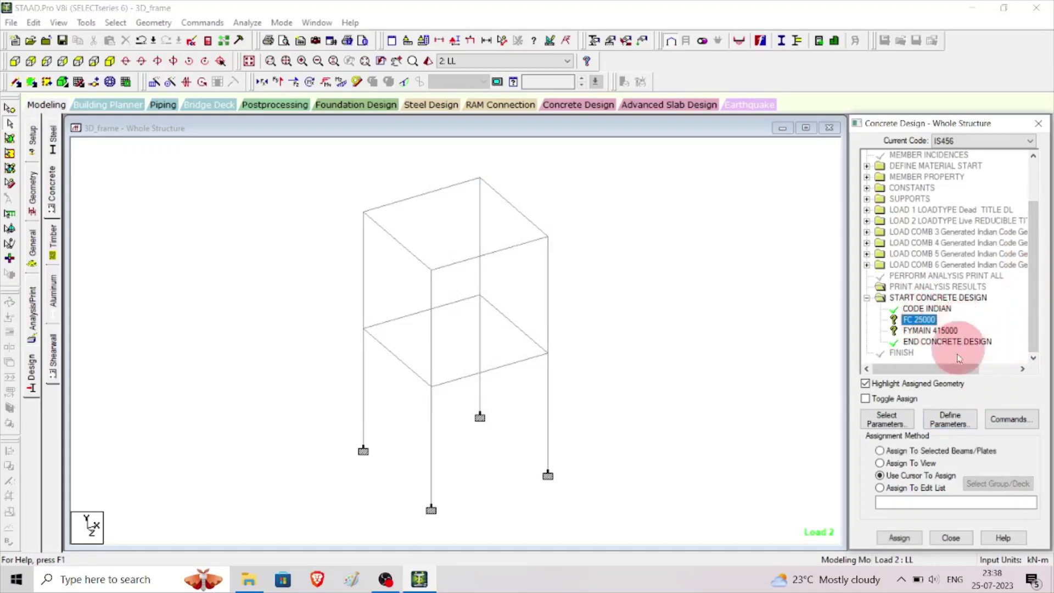
pyautogui.click(910, 463)
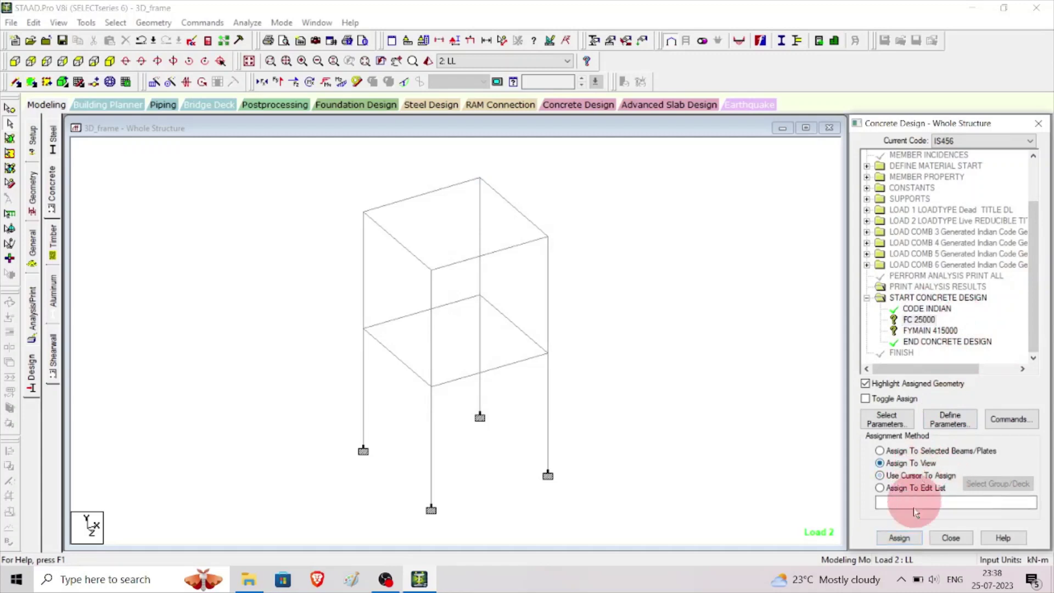
pyautogui.click(900, 538)
pyautogui.click(979, 372)
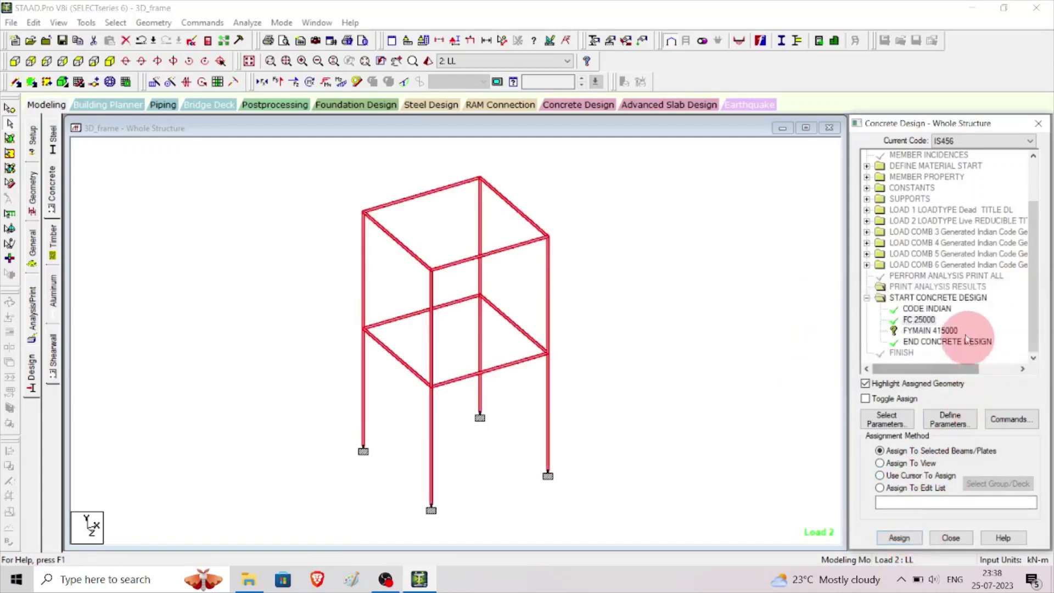
# - Assign the FYMAIN 415000 parameter to the entire frame using the Assign To View method
pyautogui.click(932, 331)
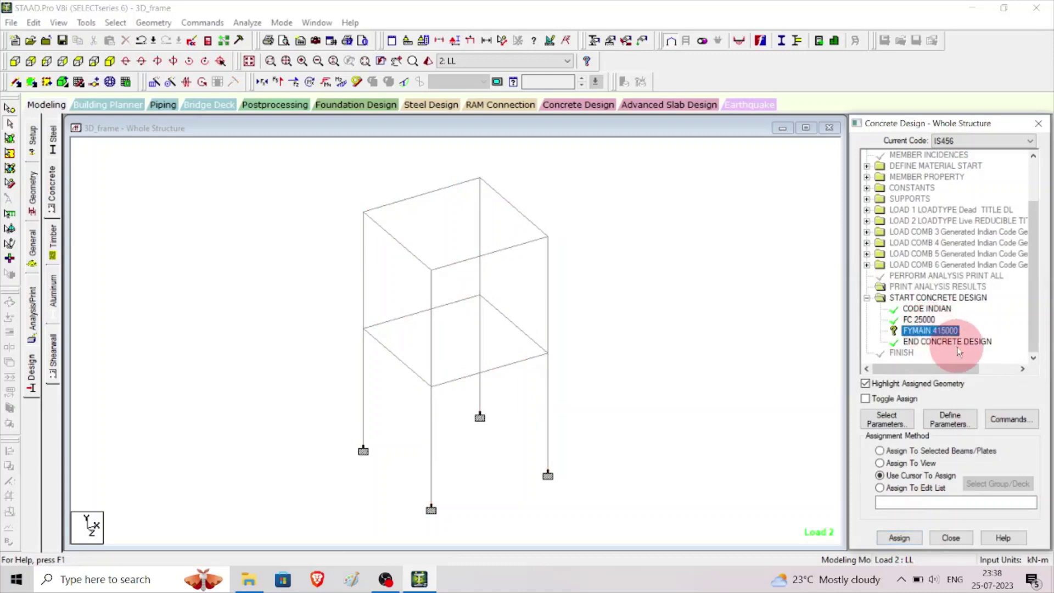
pyautogui.click(914, 477)
pyautogui.click(908, 463)
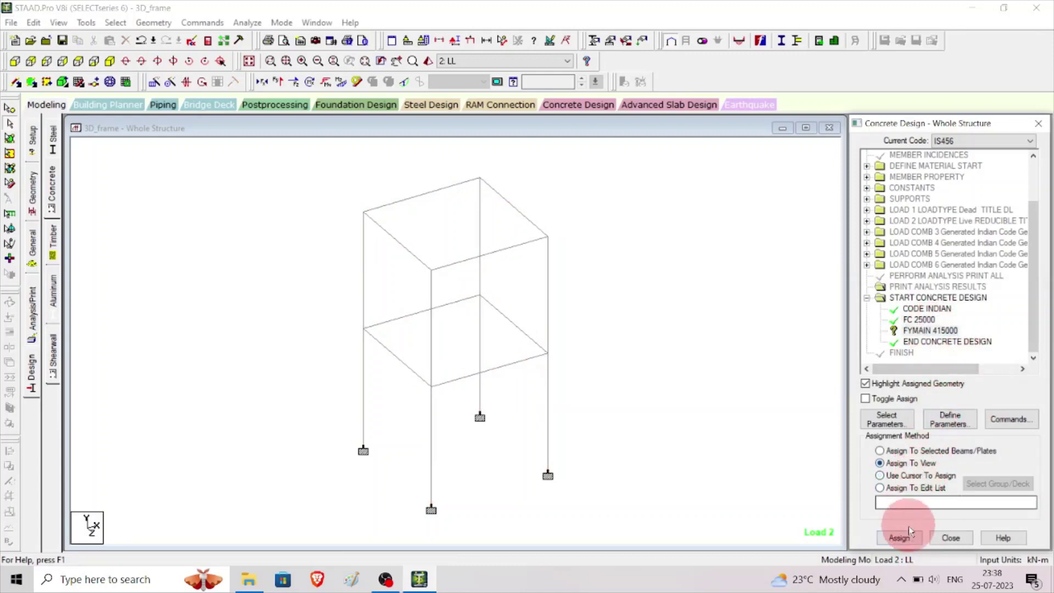
pyautogui.click(899, 538)
pyautogui.click(960, 367)
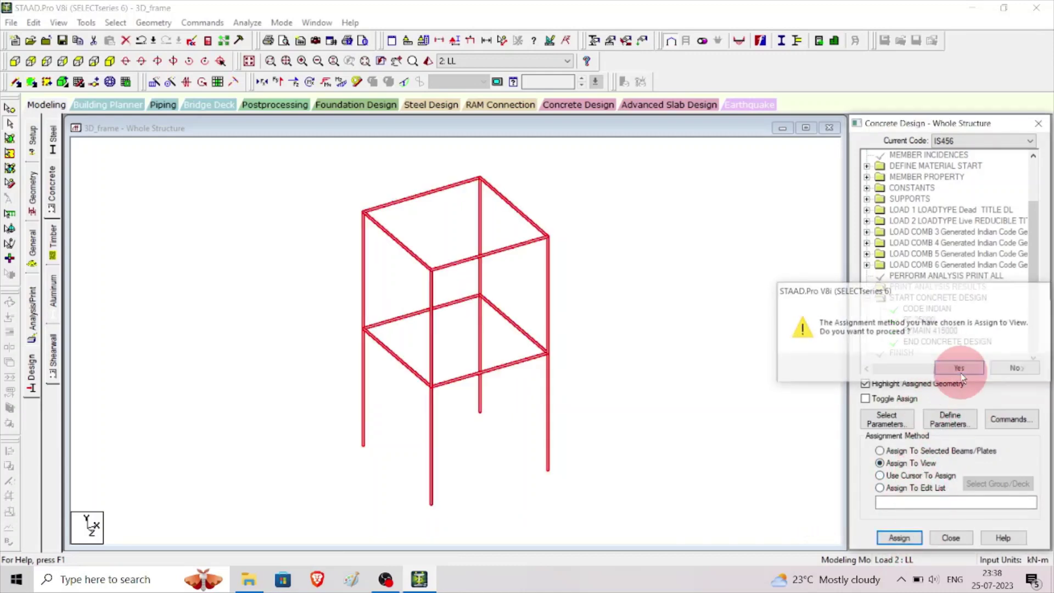
# - Add the DESIGN BEAM, DESIGN COLUMN and TAKE OFF commands to the concrete design
pyautogui.click(1020, 419)
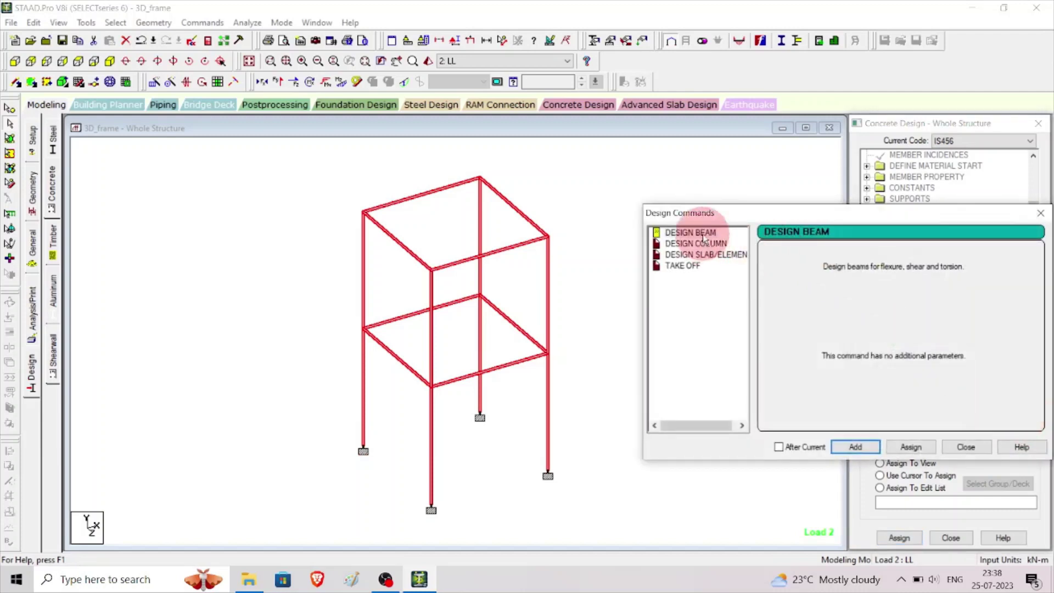
pyautogui.click(860, 447)
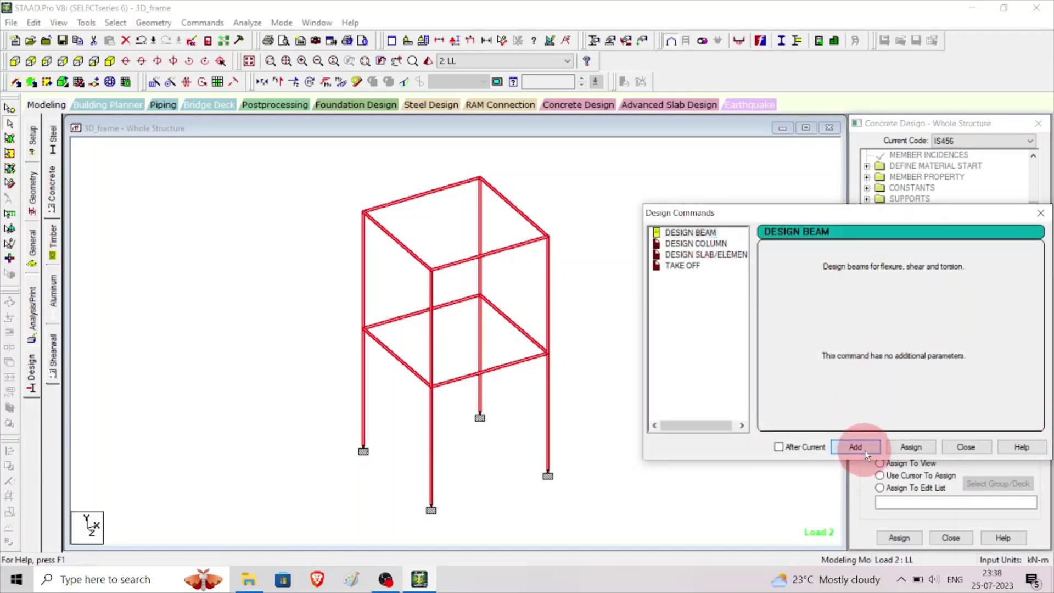
pyautogui.click(701, 284)
pyautogui.click(696, 244)
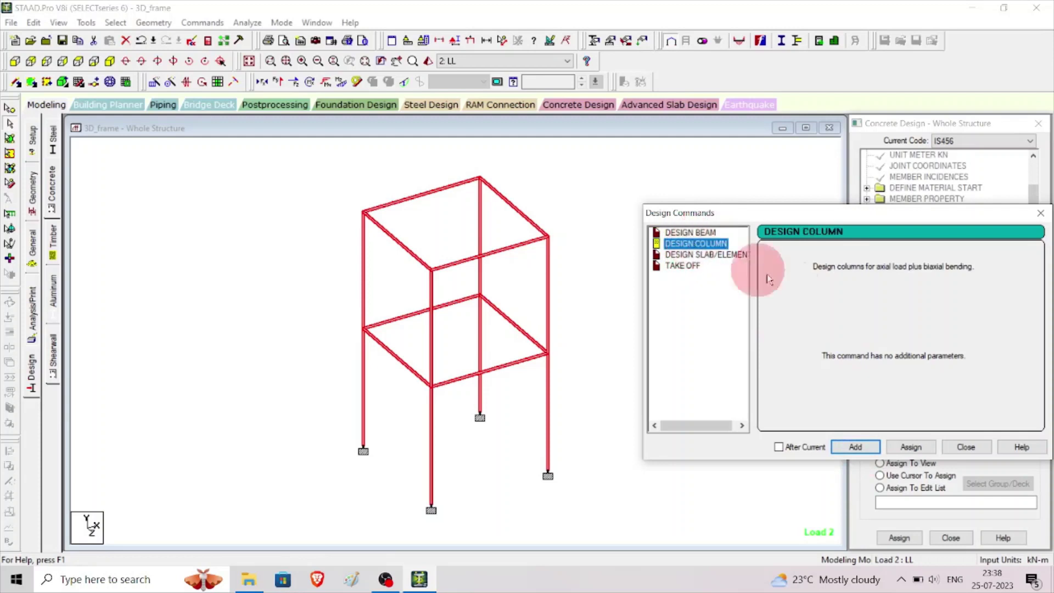
pyautogui.click(855, 447)
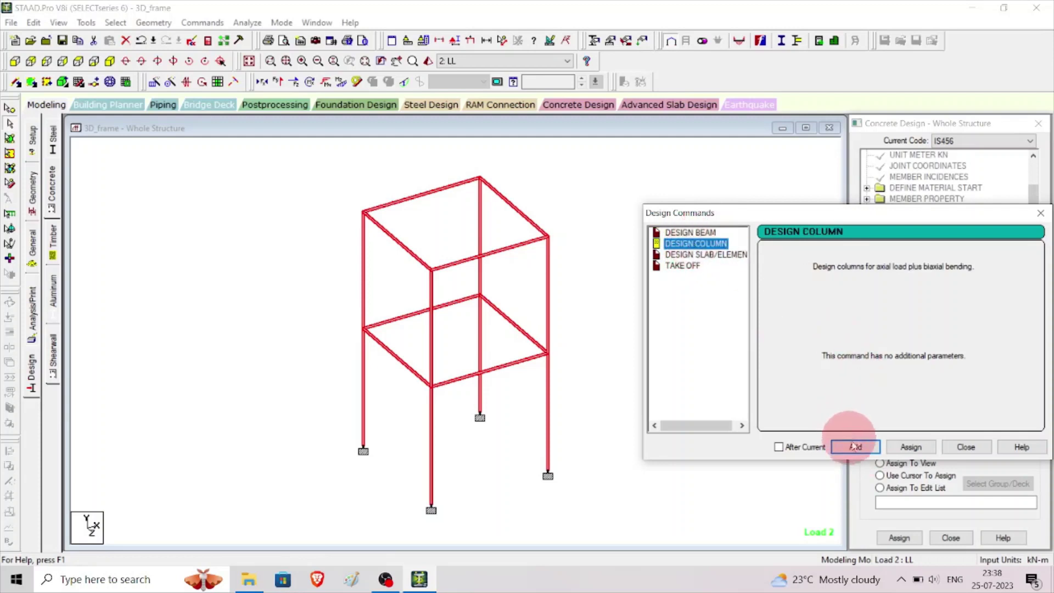
pyautogui.click(682, 265)
pyautogui.click(855, 447)
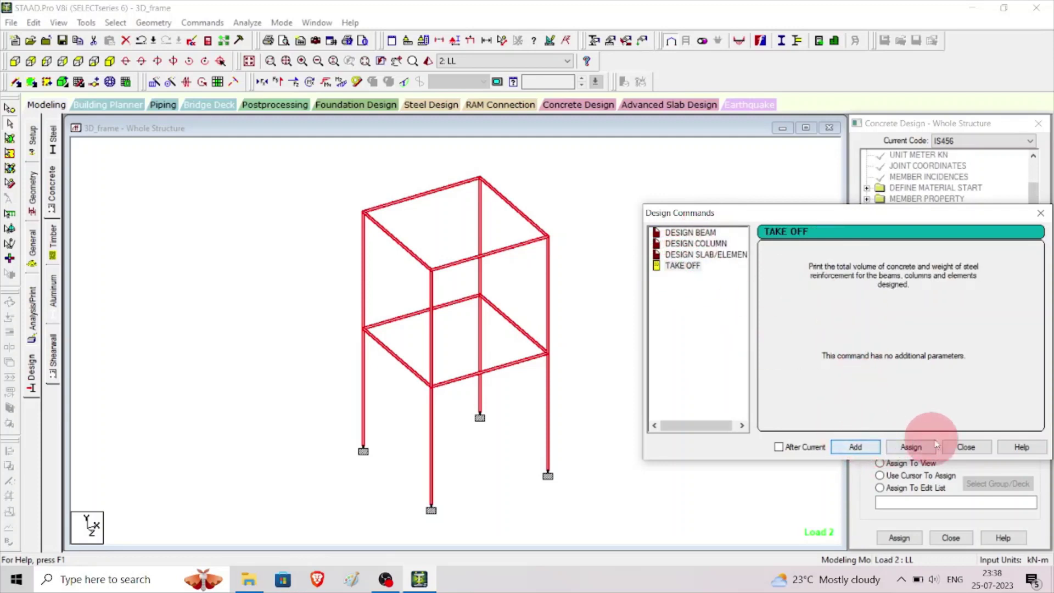
pyautogui.click(967, 448)
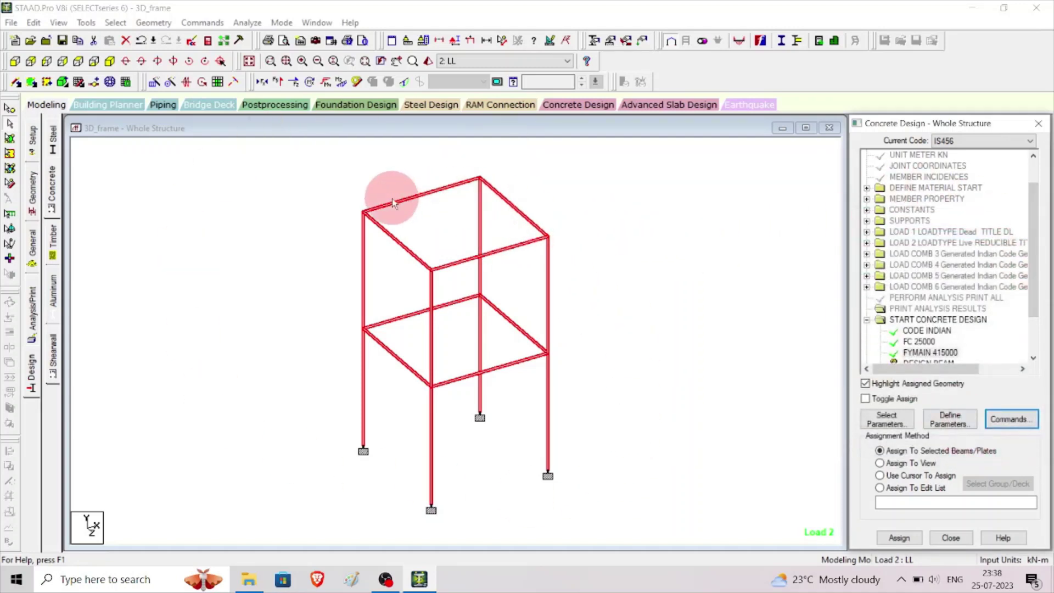
# - Assign the DESIGN BEAM command to all horizontal members, selected as beams parallel to X and Z
pyautogui.click(635, 254)
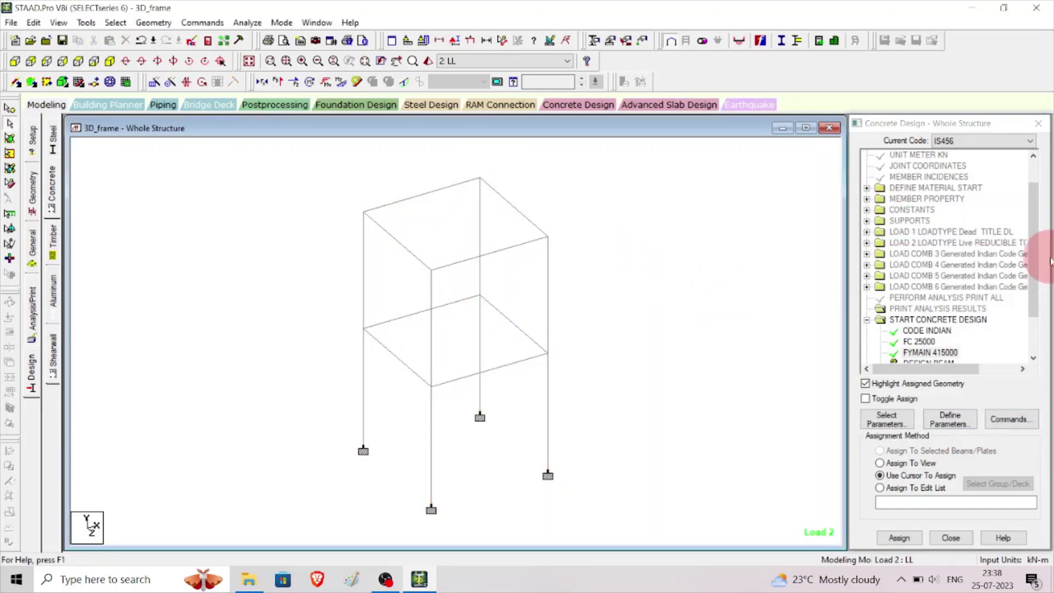
pyautogui.moveTo(1032, 255); pyautogui.dragTo(1030, 306)
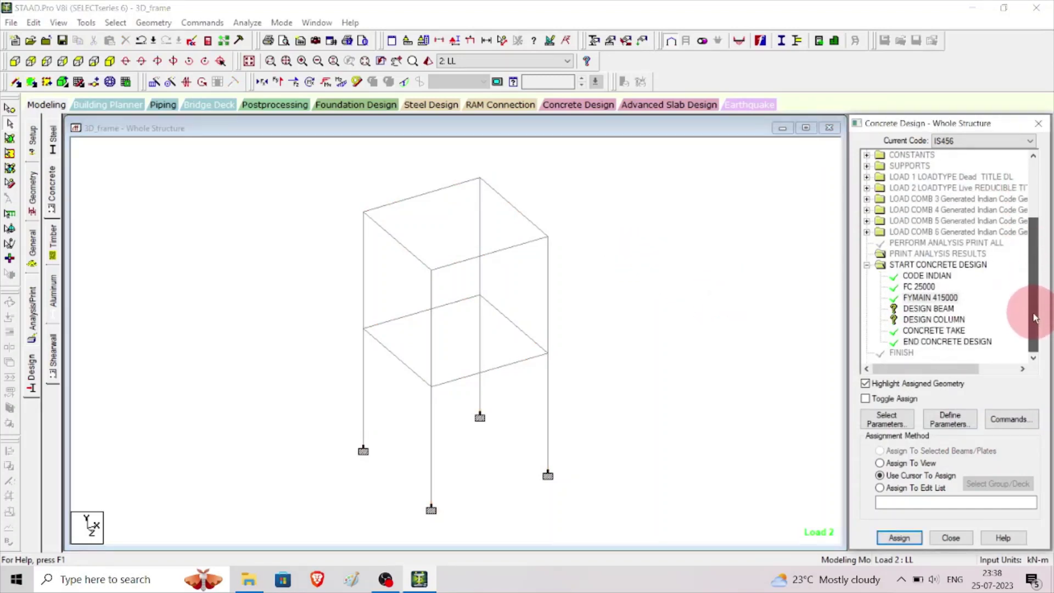
pyautogui.click(939, 309)
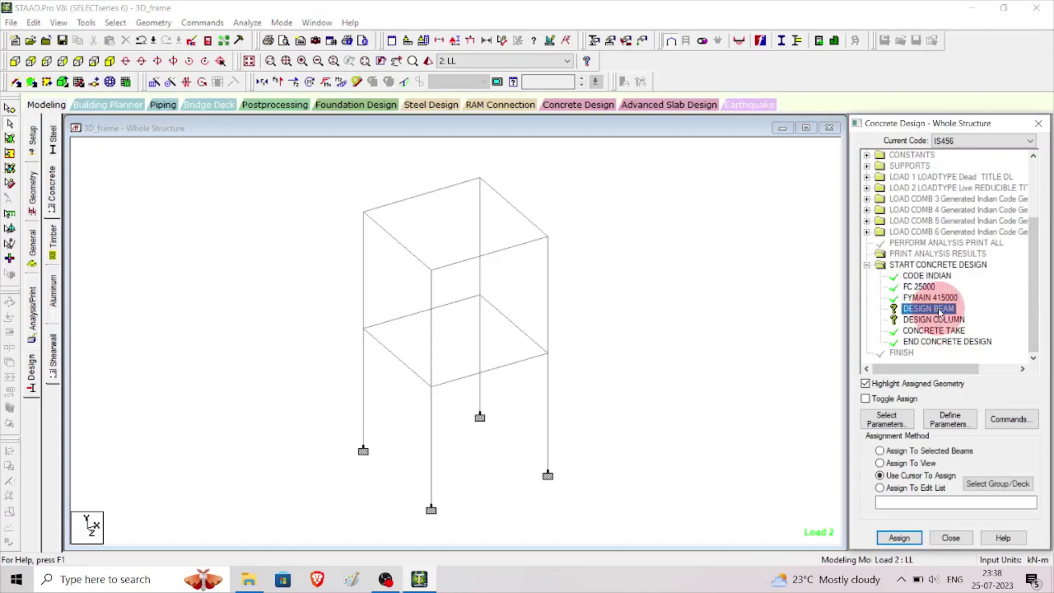
pyautogui.click(155, 26)
pyautogui.moveTo(121, 24)
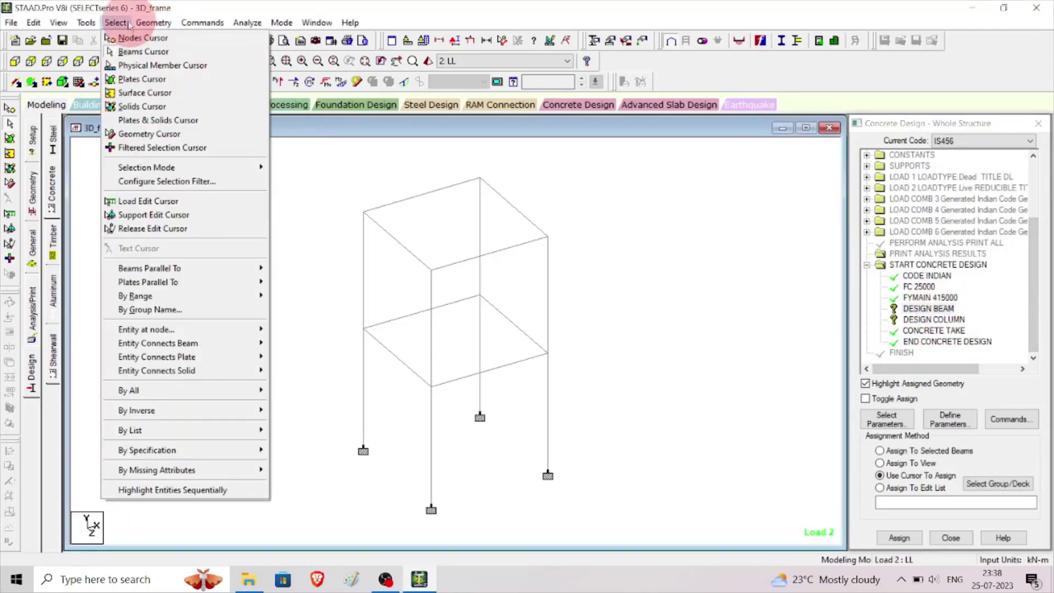
pyautogui.moveTo(231, 268)
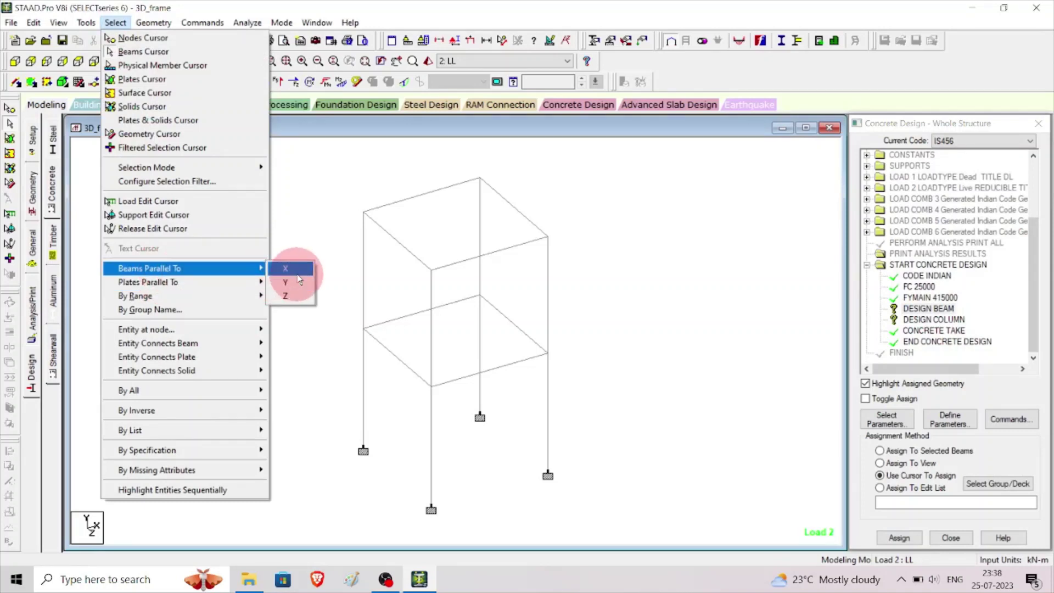
pyautogui.click(271, 268)
pyautogui.click(115, 23)
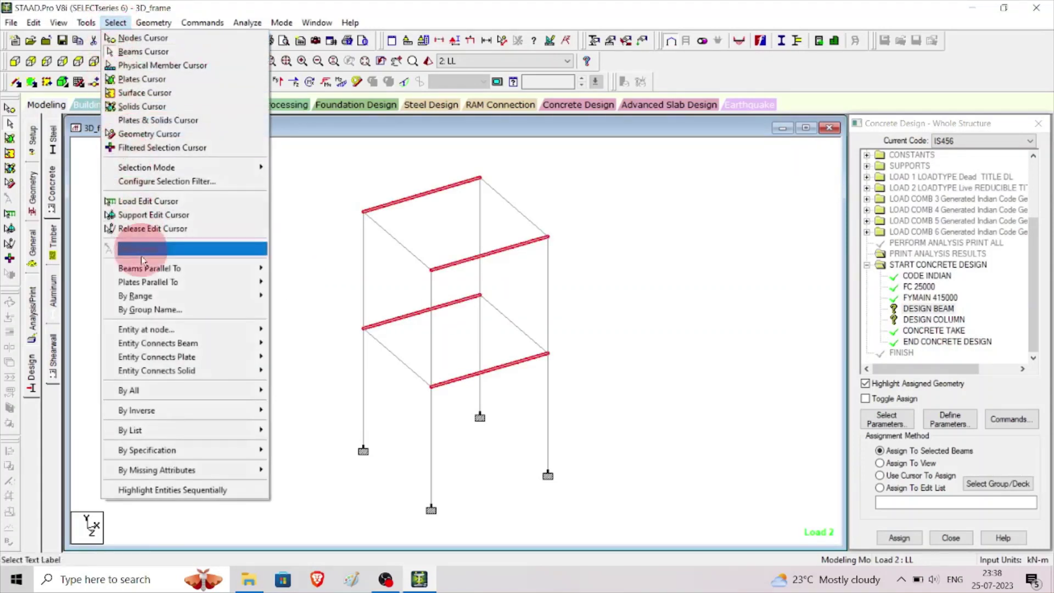
pyautogui.moveTo(144, 274)
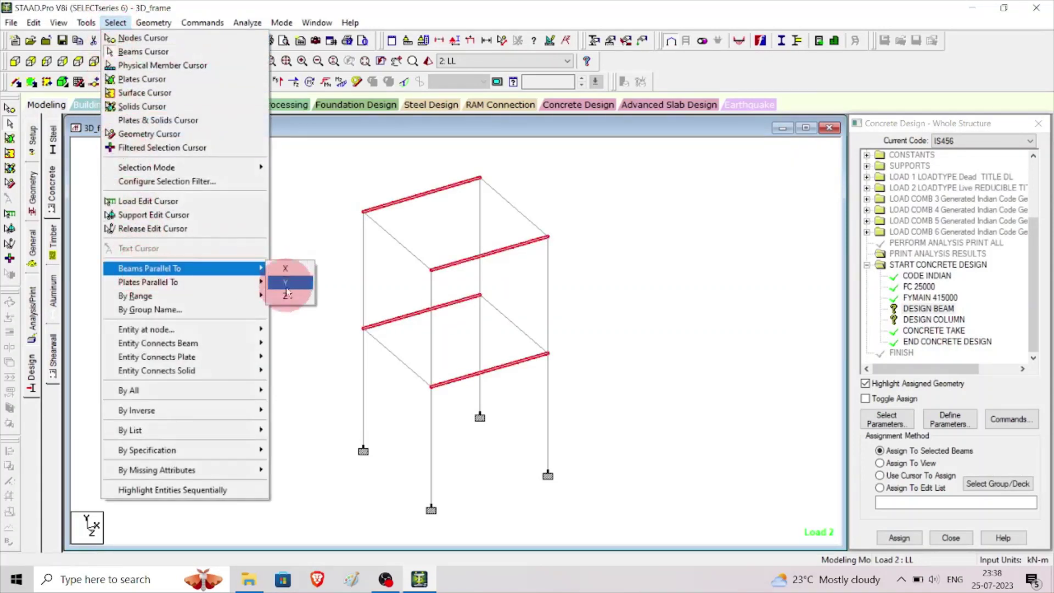
pyautogui.click(287, 297)
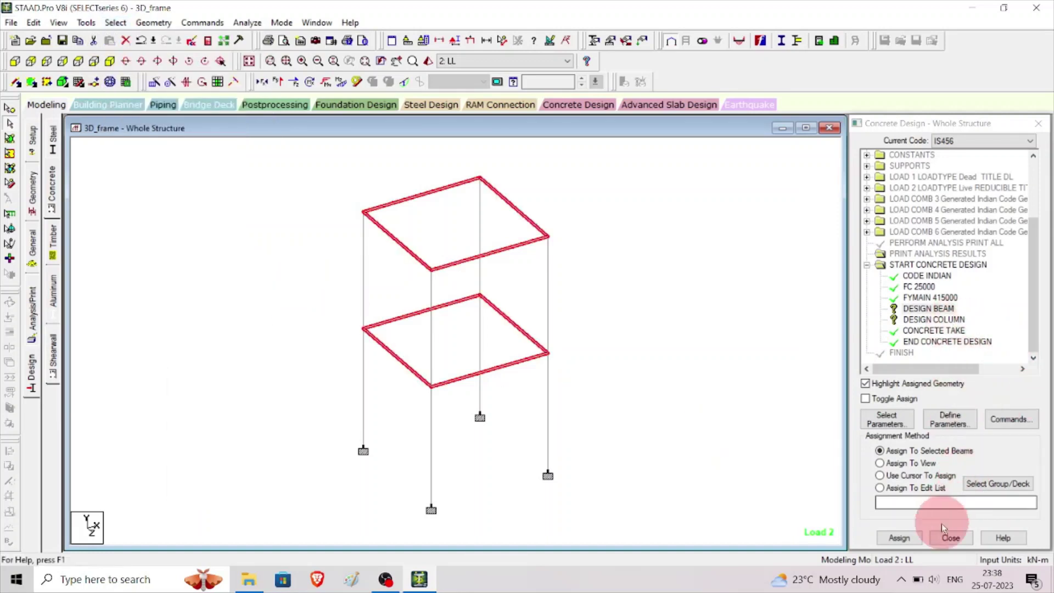
pyautogui.click(901, 539)
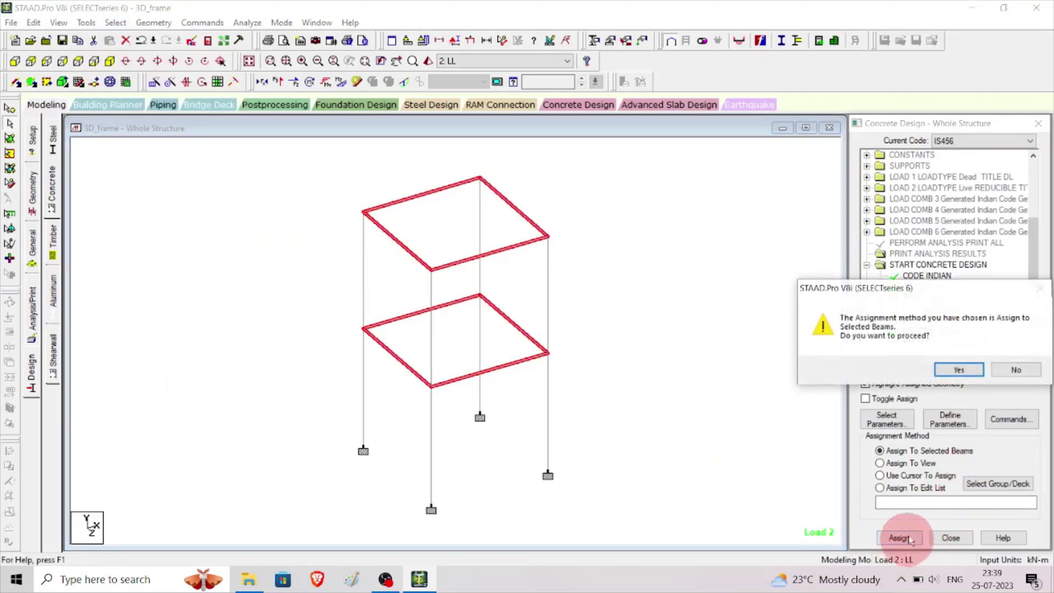
pyautogui.click(957, 372)
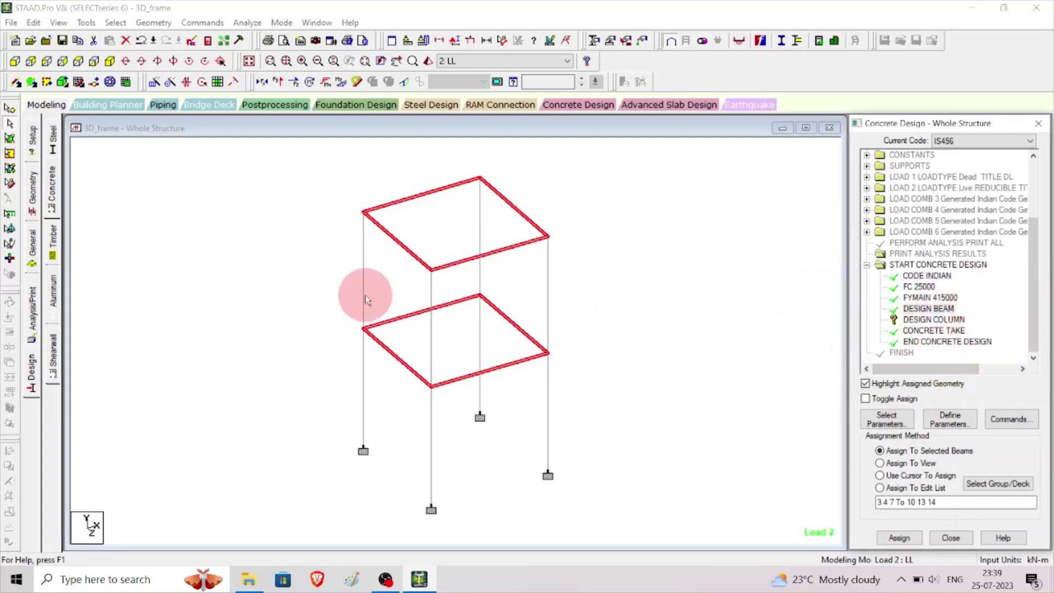
# - Assign the DESIGN COLUMN command to all vertical members, selected as beams parallel to Y
pyautogui.click(936, 320)
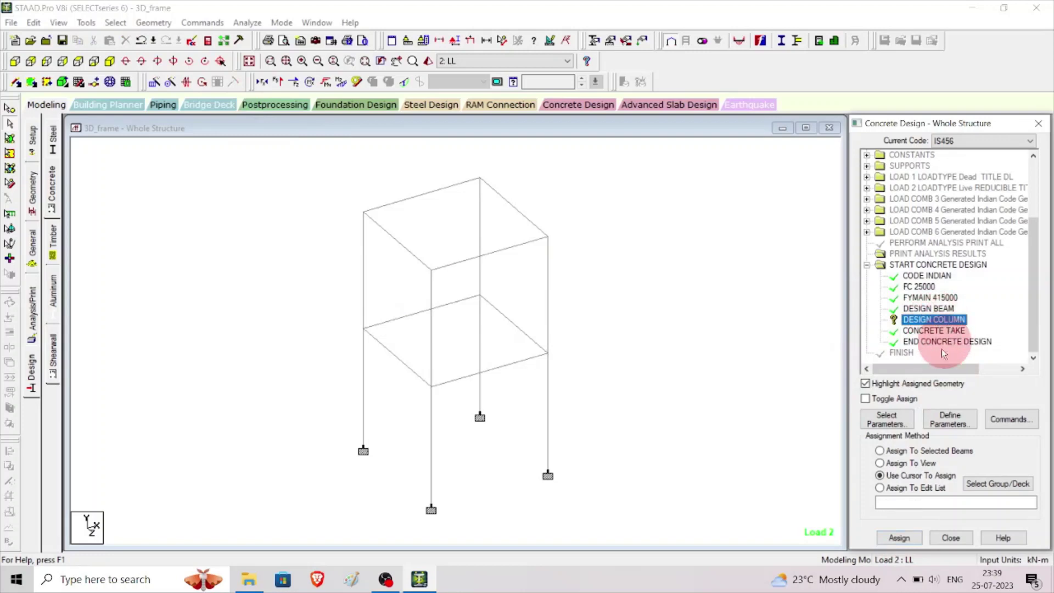
pyautogui.click(116, 25)
pyautogui.moveTo(189, 269)
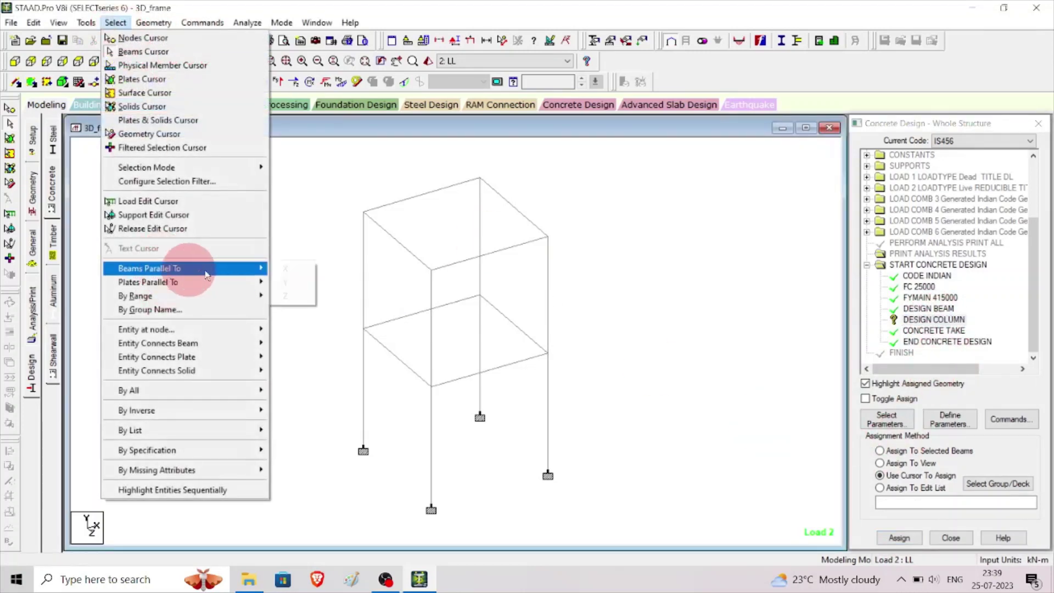
pyautogui.click(304, 283)
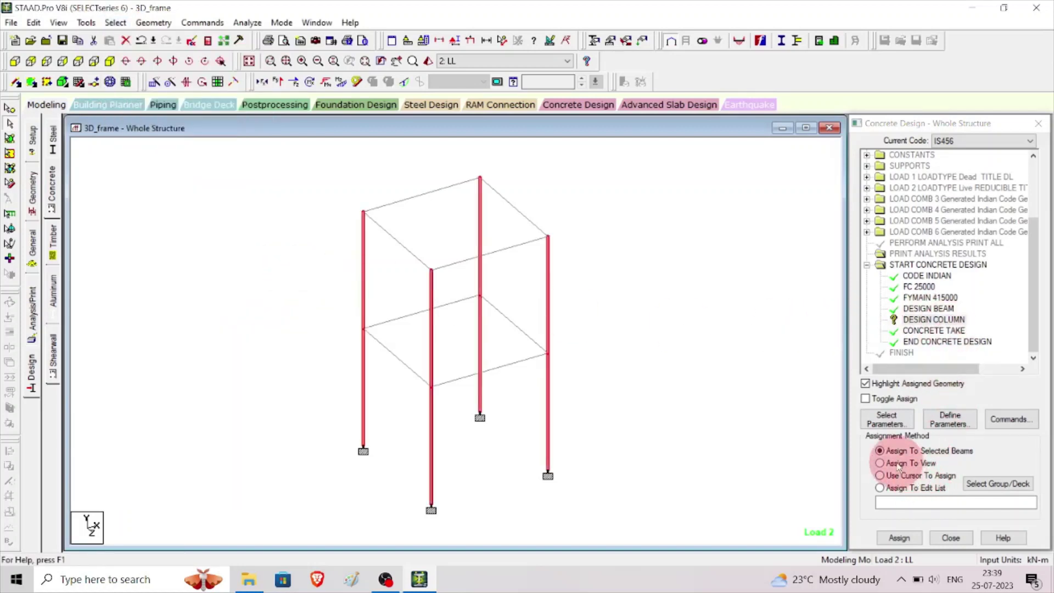
pyautogui.click(900, 537)
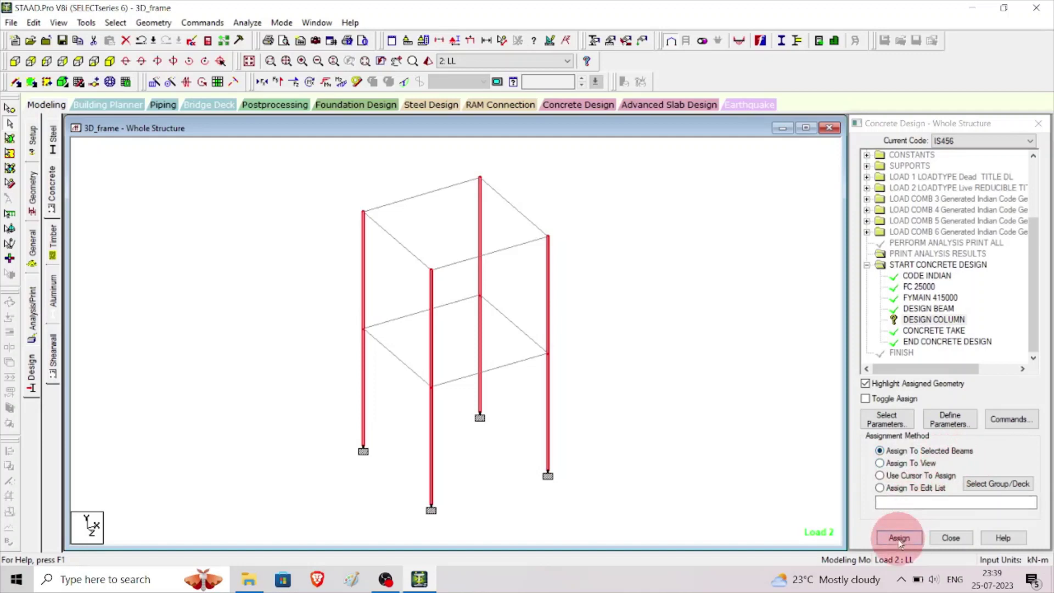
pyautogui.click(900, 538)
pyautogui.click(940, 371)
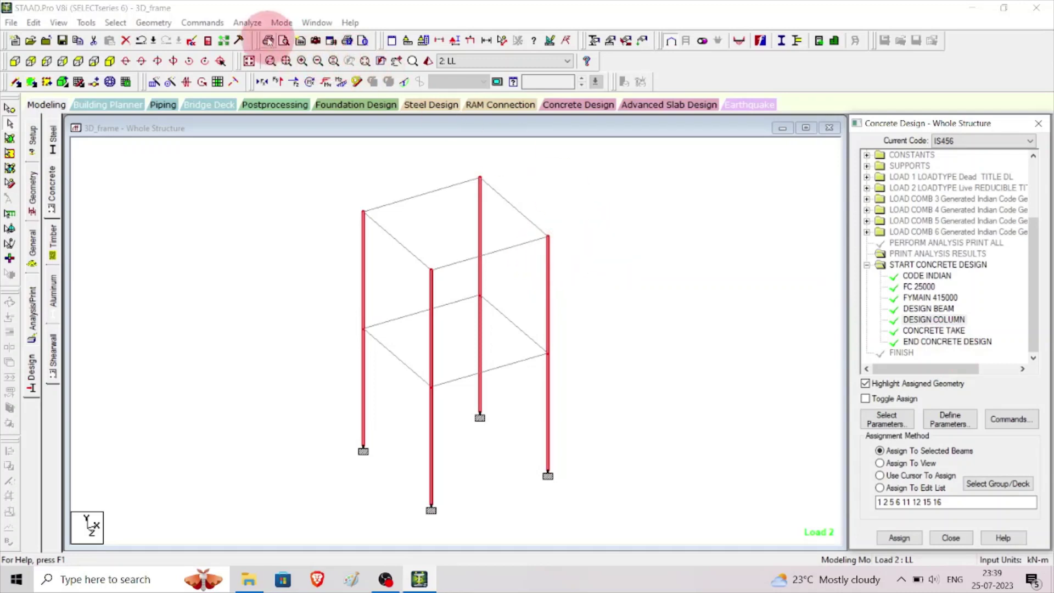
# - Run the analysis of the frame again with the concrete design commands included
pyautogui.click(251, 22)
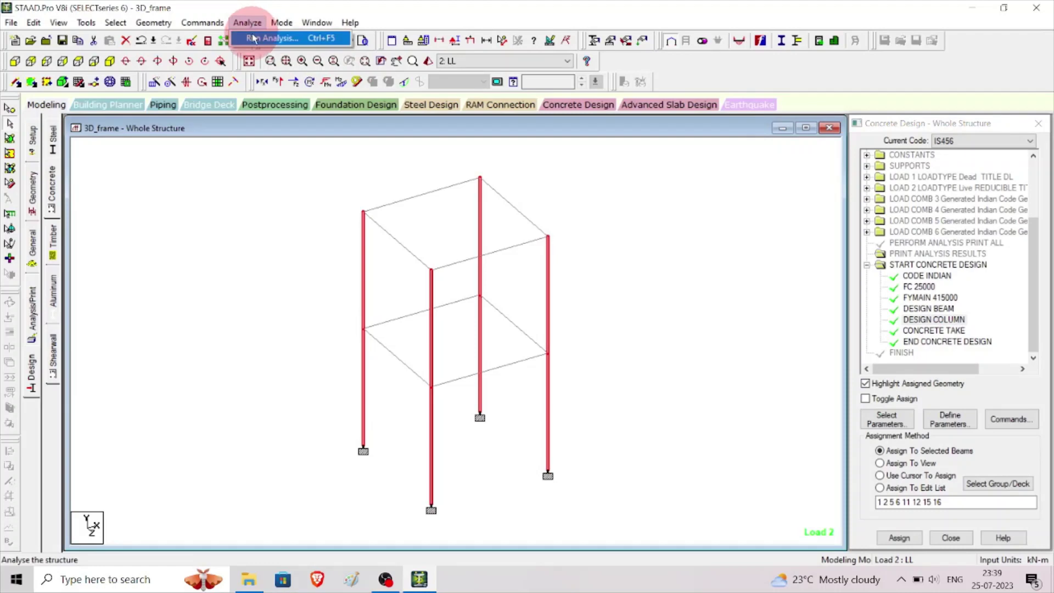
pyautogui.click(258, 37)
pyautogui.click(442, 323)
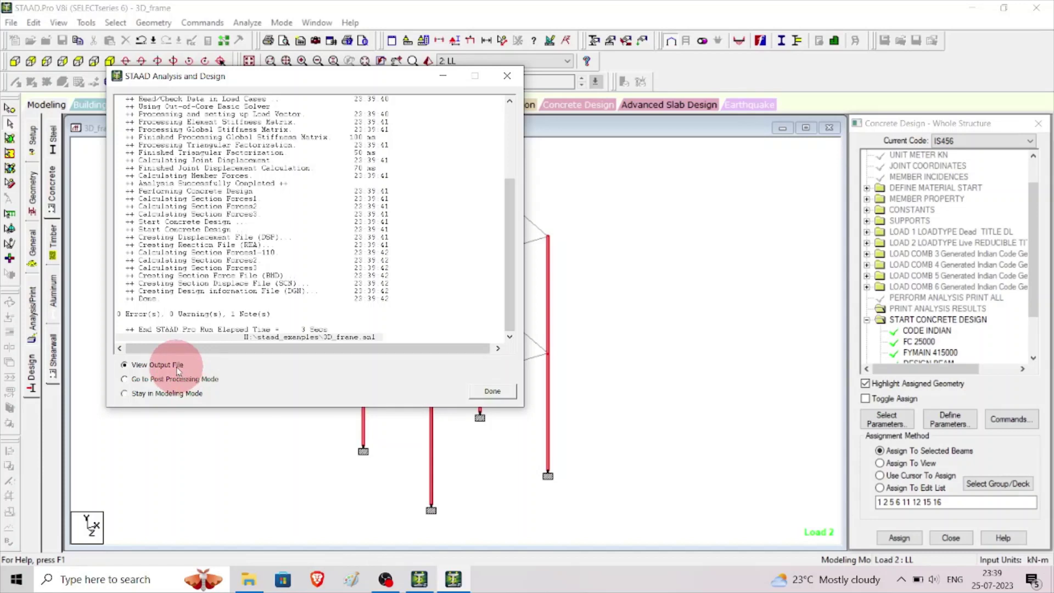
# - Open the analysis output file and examine the concrete take-off quantities and the column design results
pyautogui.click(493, 392)
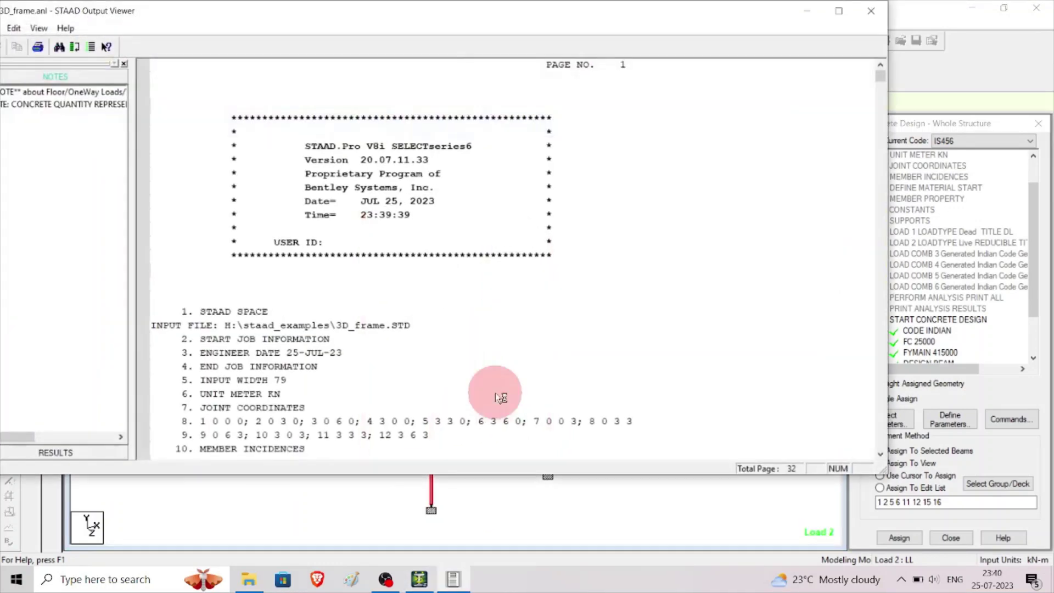
pyautogui.click(34, 104)
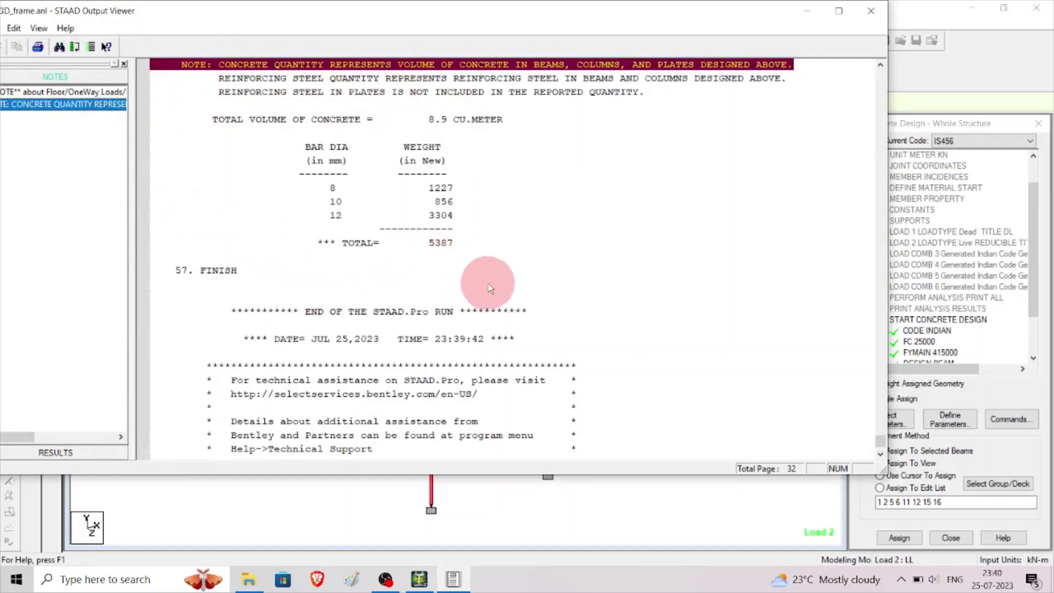
pyautogui.scroll(4, 490, 289)
pyautogui.scroll(12, 491, 289)
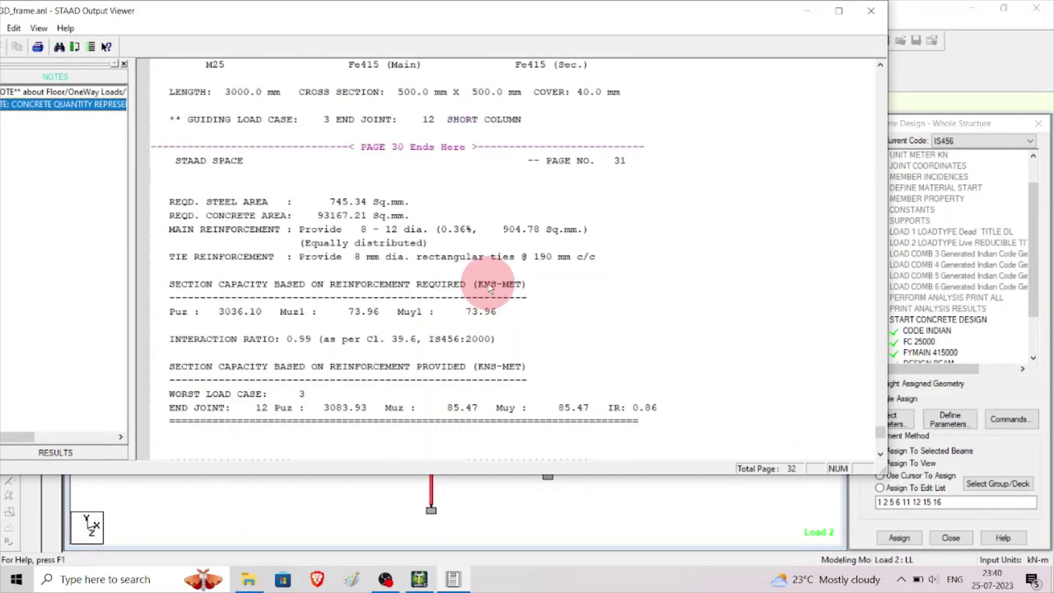
pyautogui.scroll(11, 374, 227)
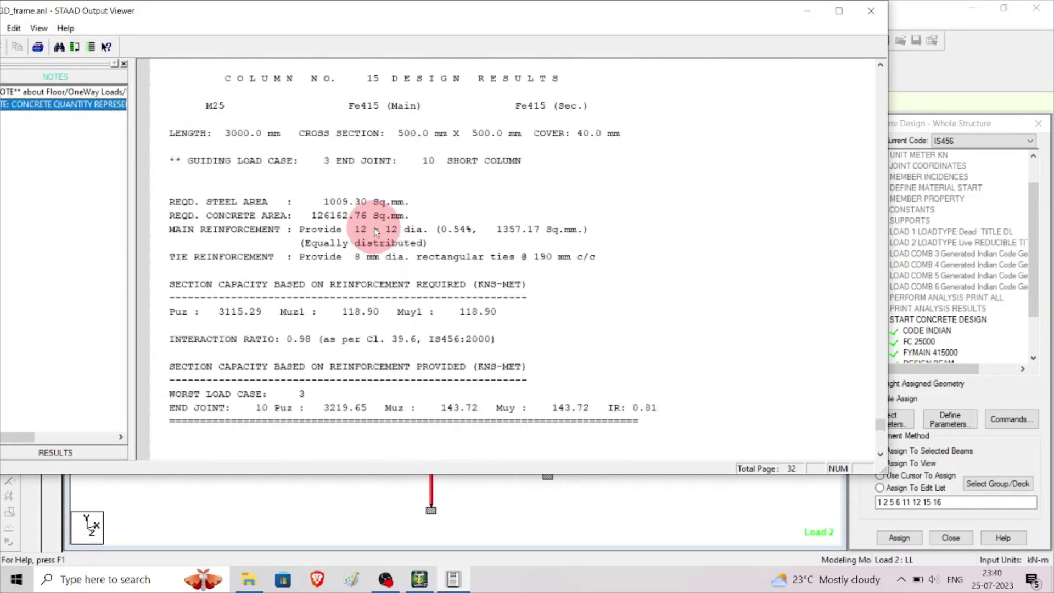
pyautogui.scroll(2, 374, 227)
pyautogui.moveTo(222, 207); pyautogui.dragTo(335, 214)
pyautogui.scroll(13, 508, 225)
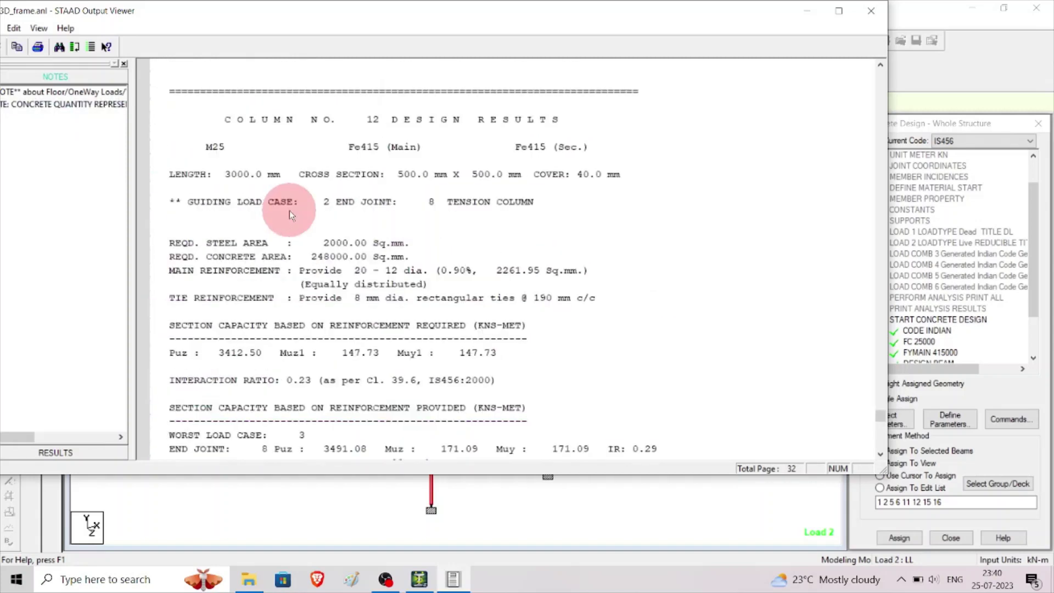
pyautogui.scroll(20, 289, 210)
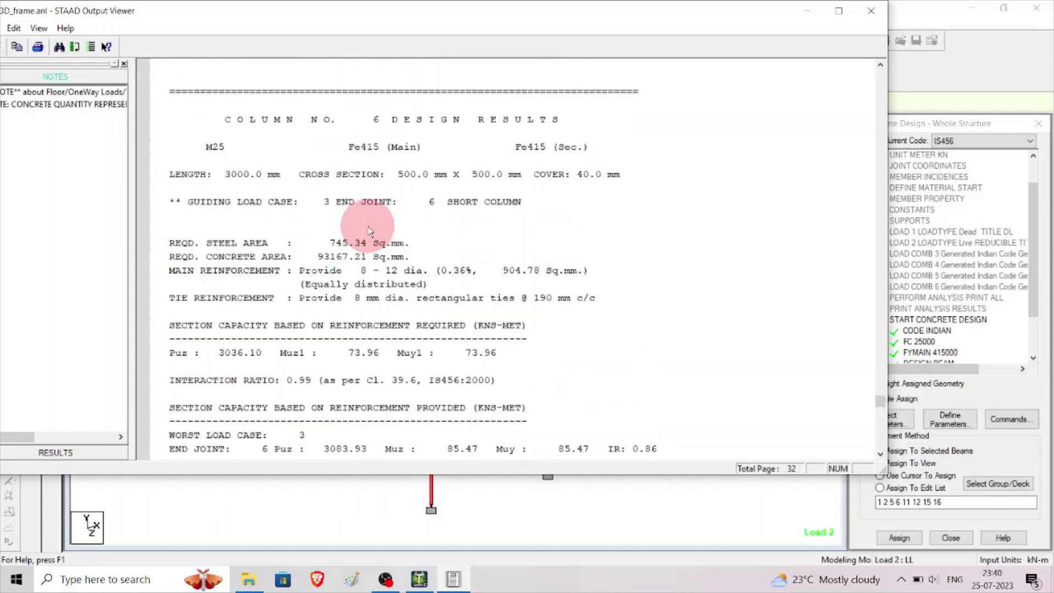
pyautogui.scroll(20, 369, 231)
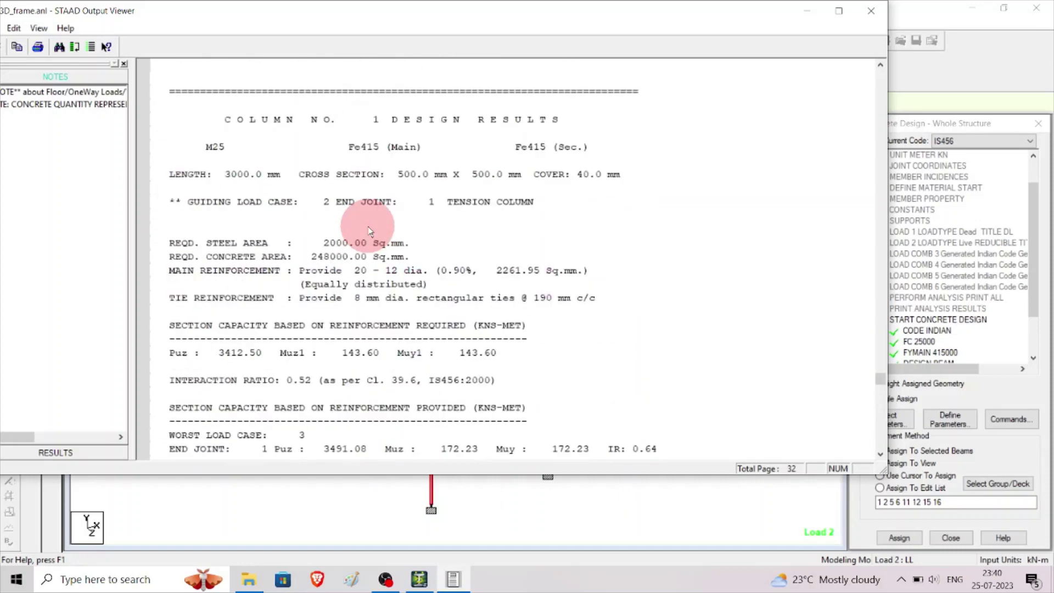
# - Examine the beam design results in the output file, including the reinforcement summary of beam 14
pyautogui.scroll(8, 370, 231)
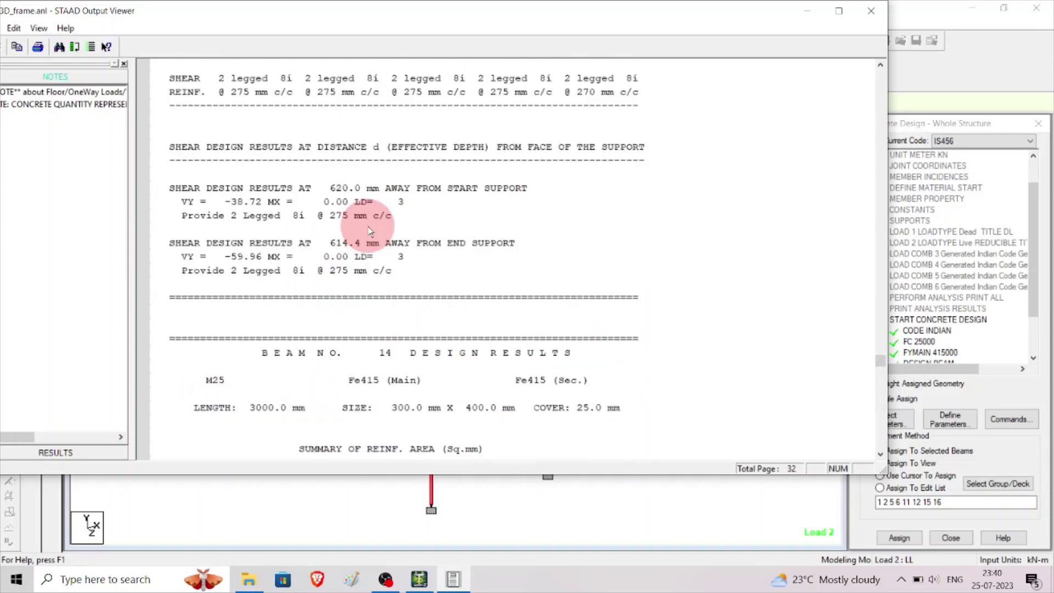
pyautogui.scroll(-4, 313, 351)
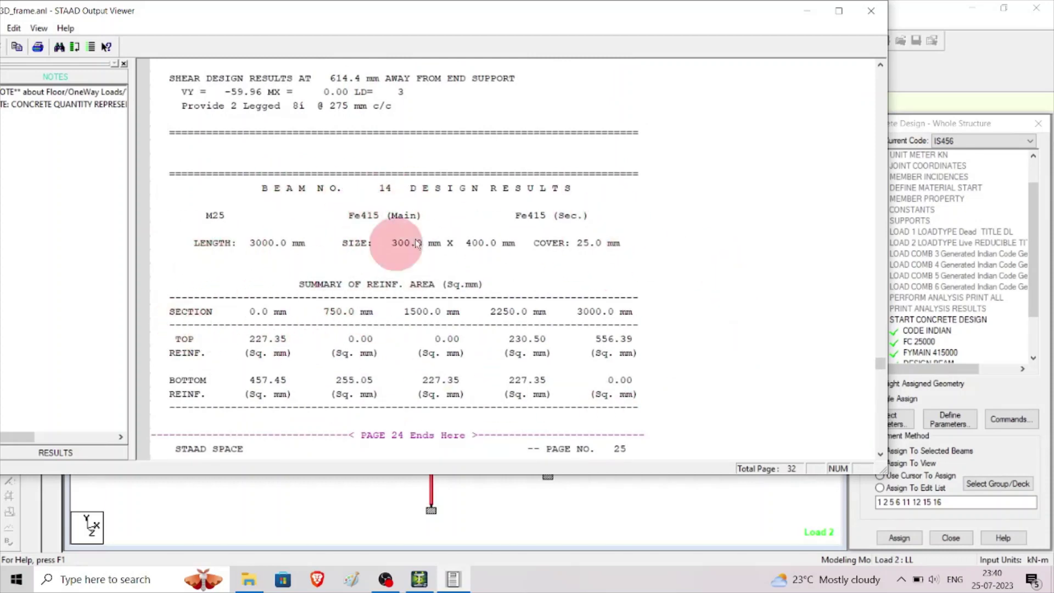
pyautogui.scroll(-2, 571, 301)
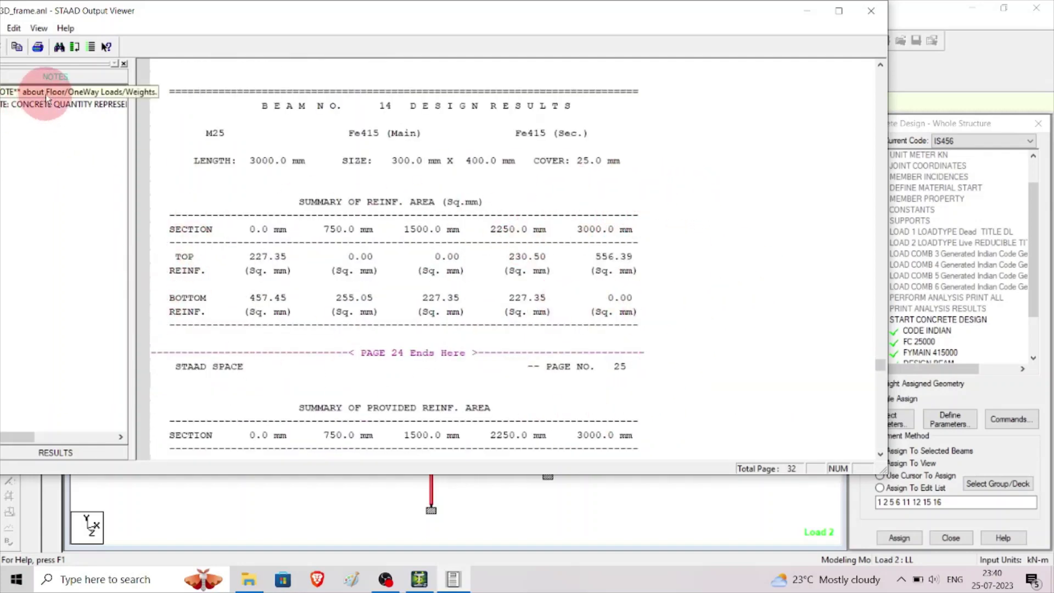
# - Review the input listing and applied loads from the start of the output file, and close the output viewer
pyautogui.click(30, 92)
pyautogui.scroll(20, 425, 189)
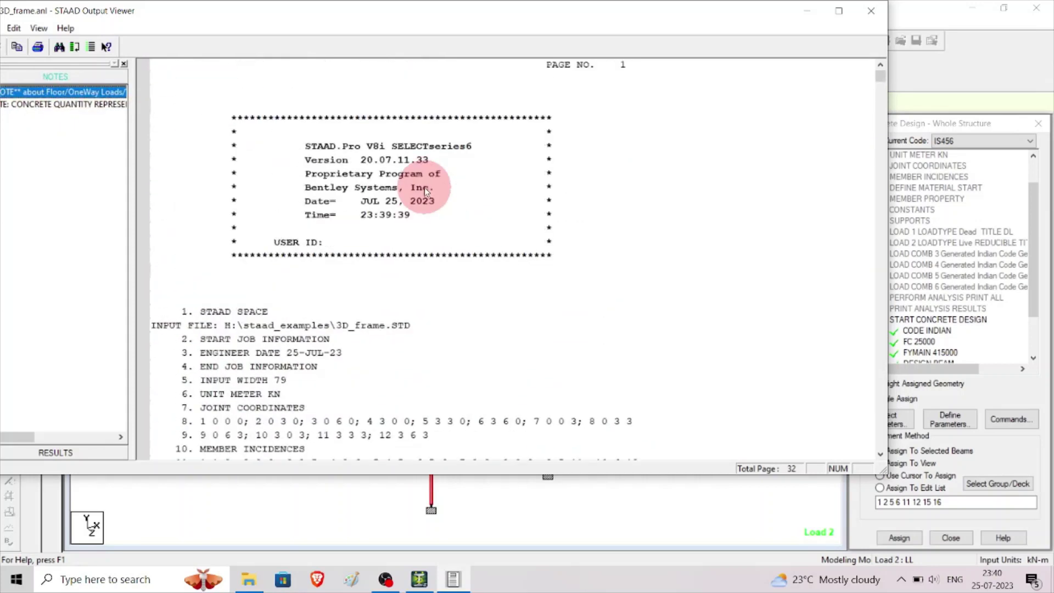
pyautogui.scroll(-12, 426, 192)
pyautogui.scroll(-20, 427, 192)
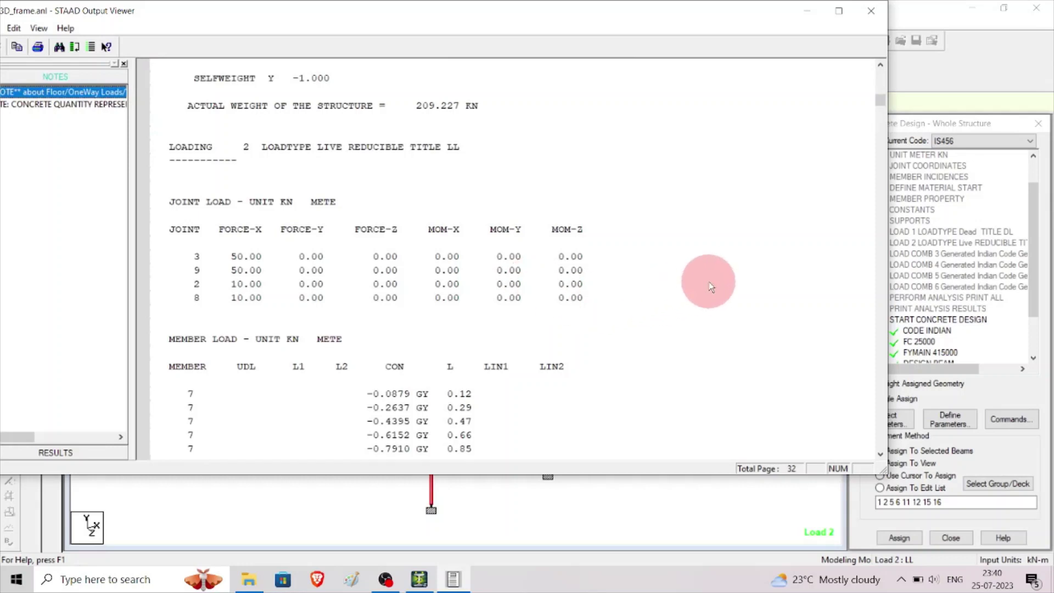
pyautogui.click(870, 18)
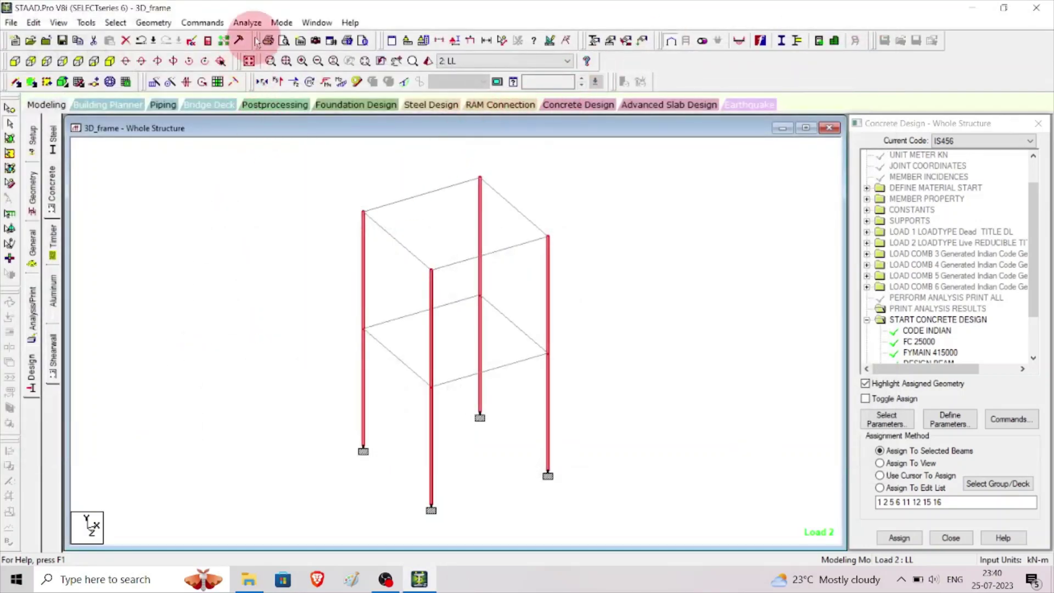
# - Switch to Post Processing mode with load cases 1 DL and 2 LL excluded, keeping only load combinations 3 to 6
pyautogui.click(281, 23)
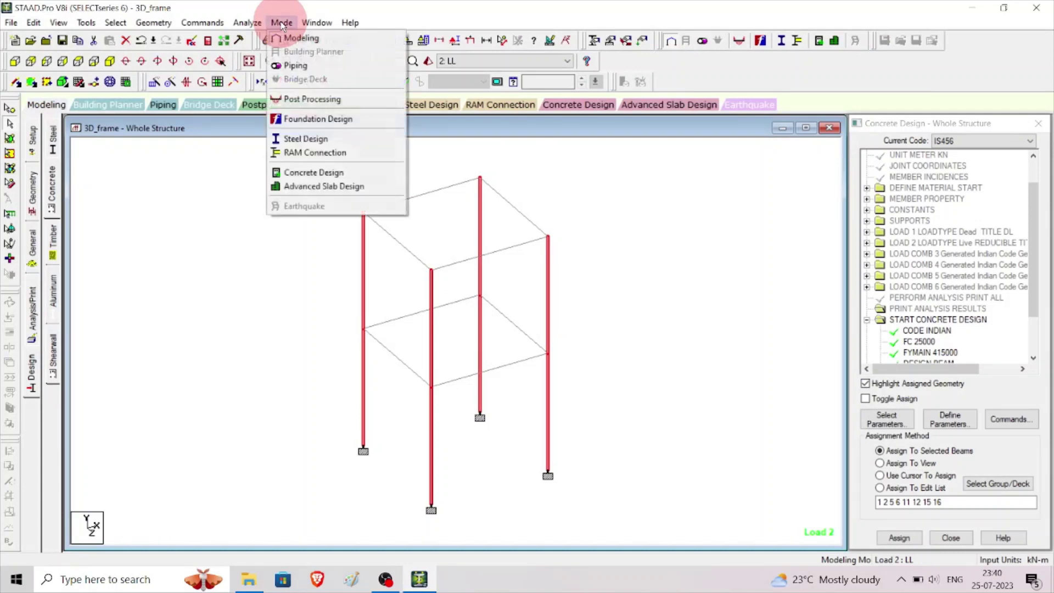
pyautogui.click(329, 97)
pyautogui.moveTo(571, 275); pyautogui.dragTo(575, 286)
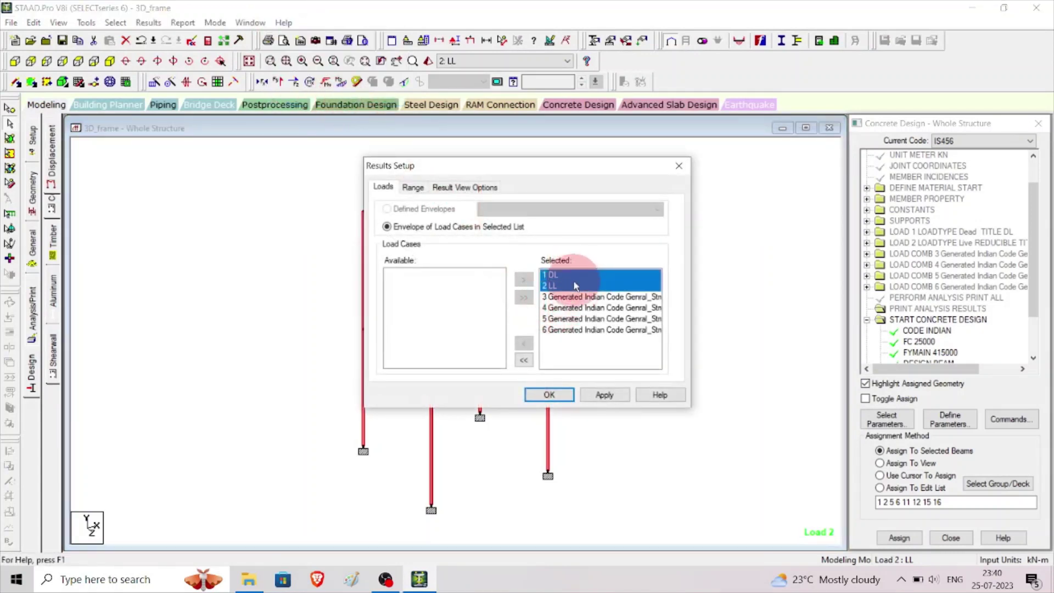
pyautogui.click(524, 344)
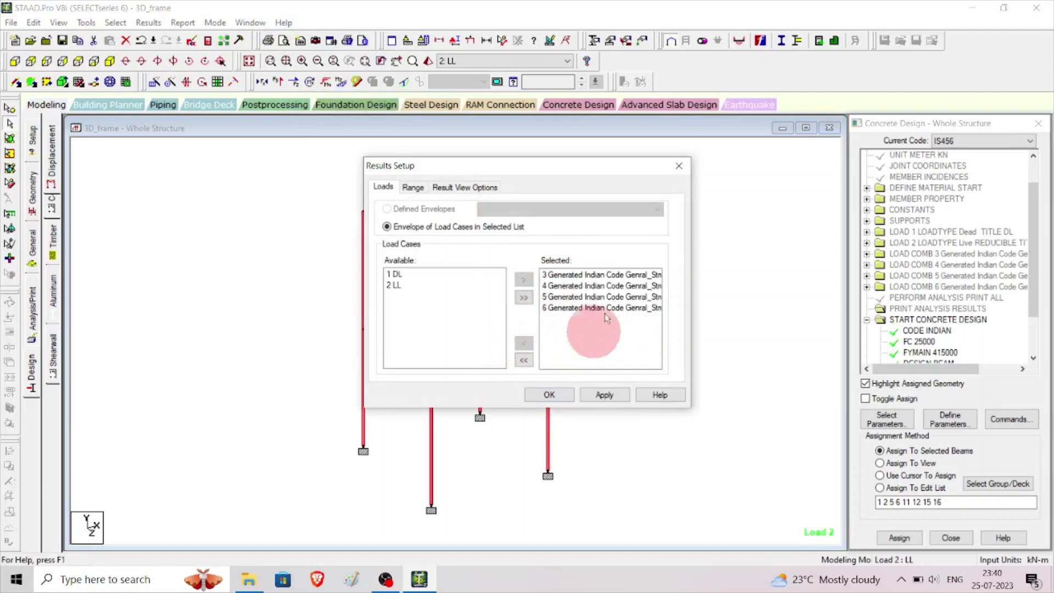
pyautogui.click(561, 400)
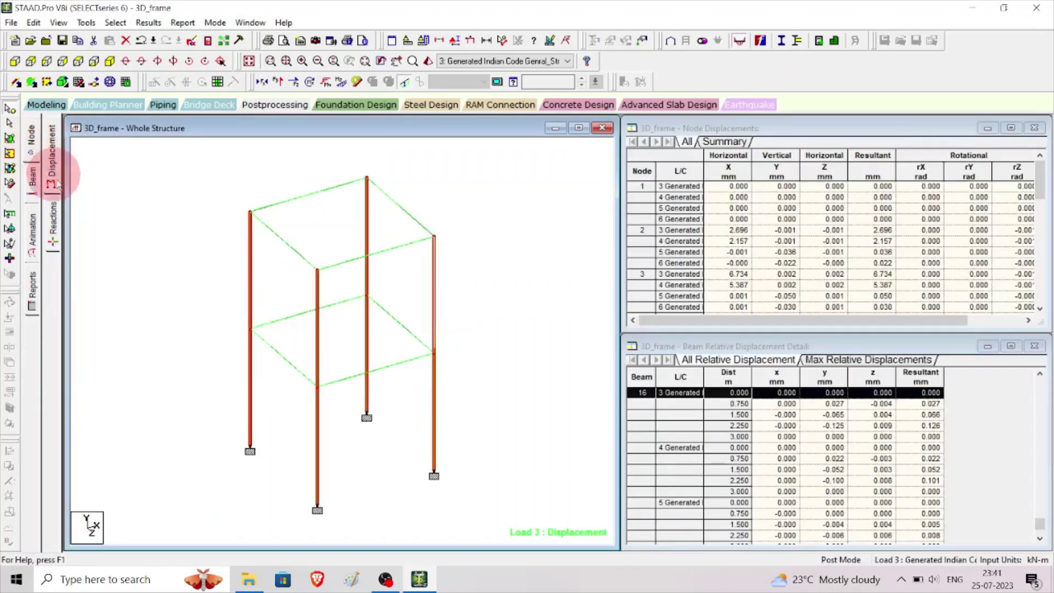
# - Display the support reactions and move the four reaction labels clear of the frame's columns and supports
pyautogui.click(55, 223)
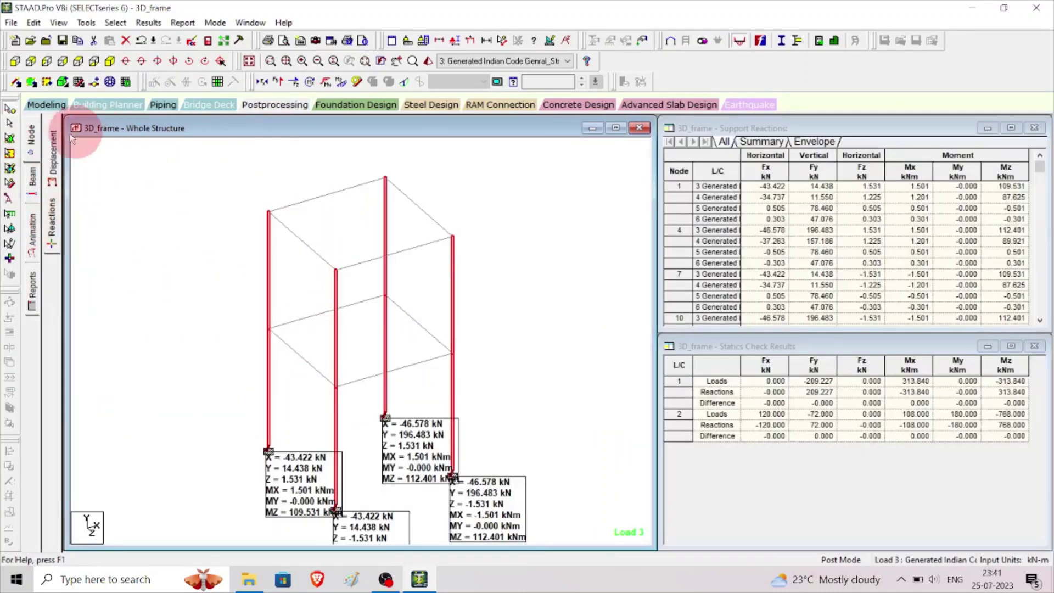
pyautogui.moveTo(258, 460); pyautogui.dragTo(96, 351)
pyautogui.click(355, 527)
pyautogui.moveTo(356, 527); pyautogui.dragTo(195, 470)
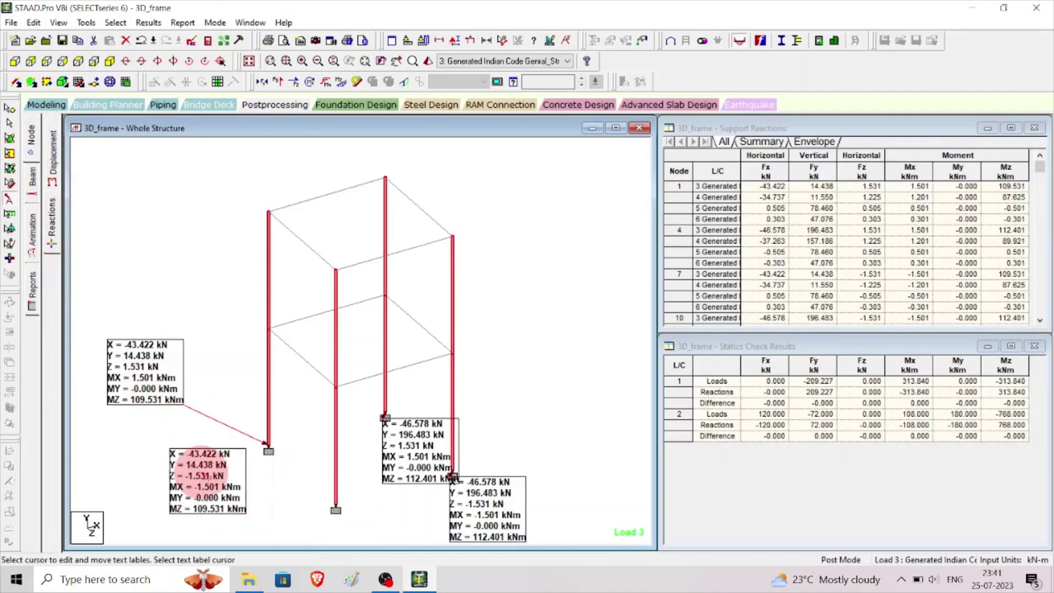
pyautogui.moveTo(418, 445); pyautogui.dragTo(501, 302)
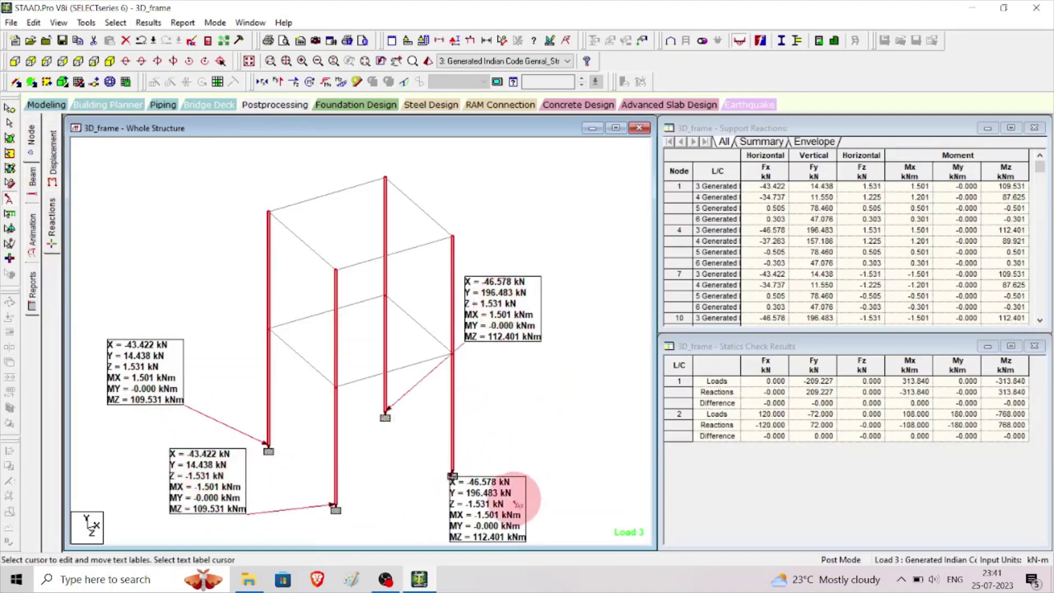
pyautogui.moveTo(522, 499); pyautogui.dragTo(567, 412)
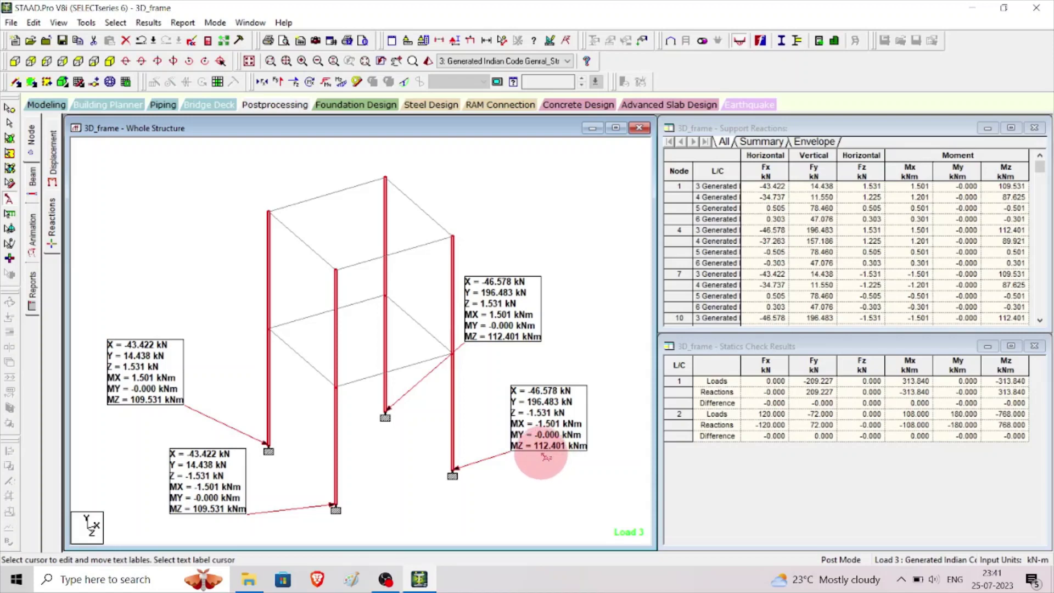
# - Display the frame's displacements and set the displacement diagram scale to 5 mm per m
pyautogui.click(53, 156)
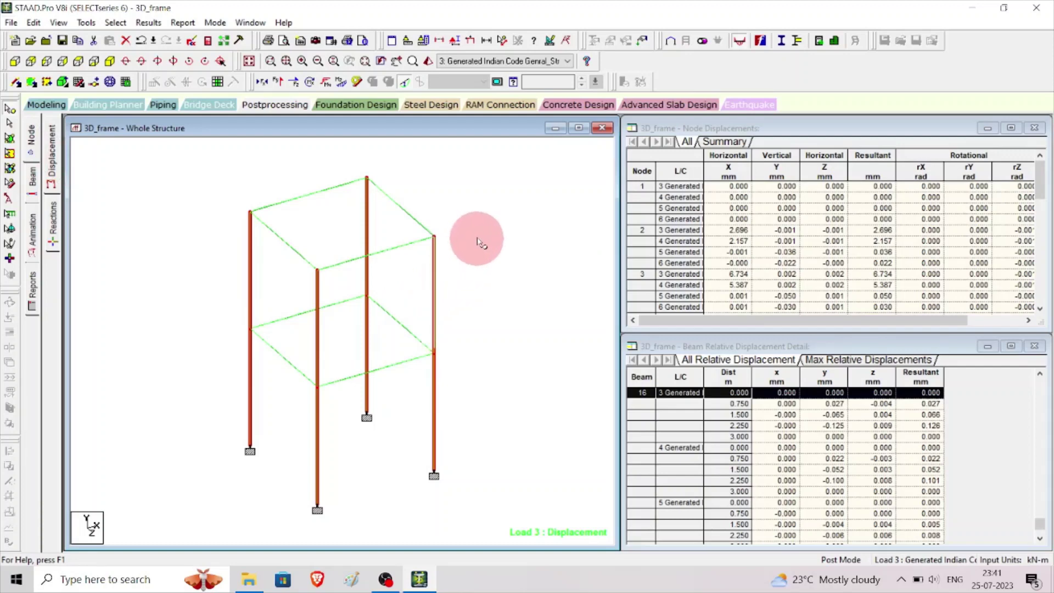
pyautogui.rightClick(493, 219)
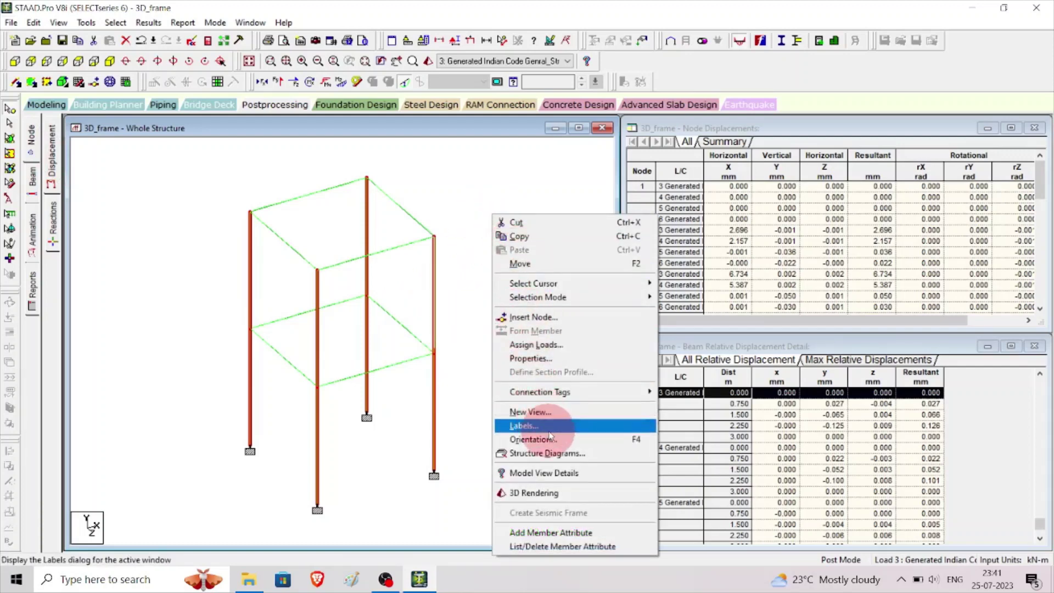
pyautogui.click(550, 434)
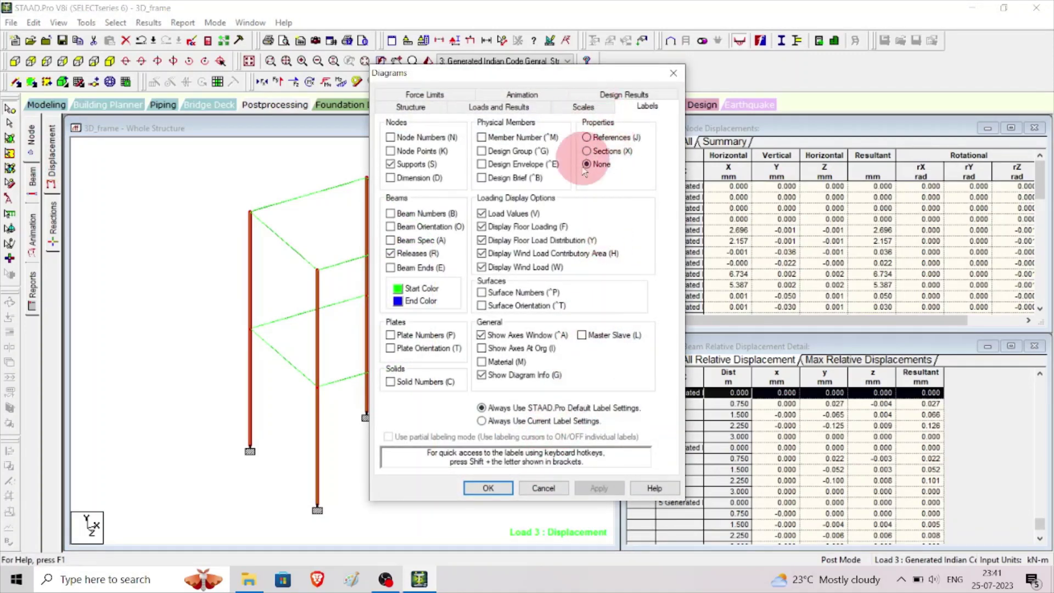
pyautogui.click(584, 107)
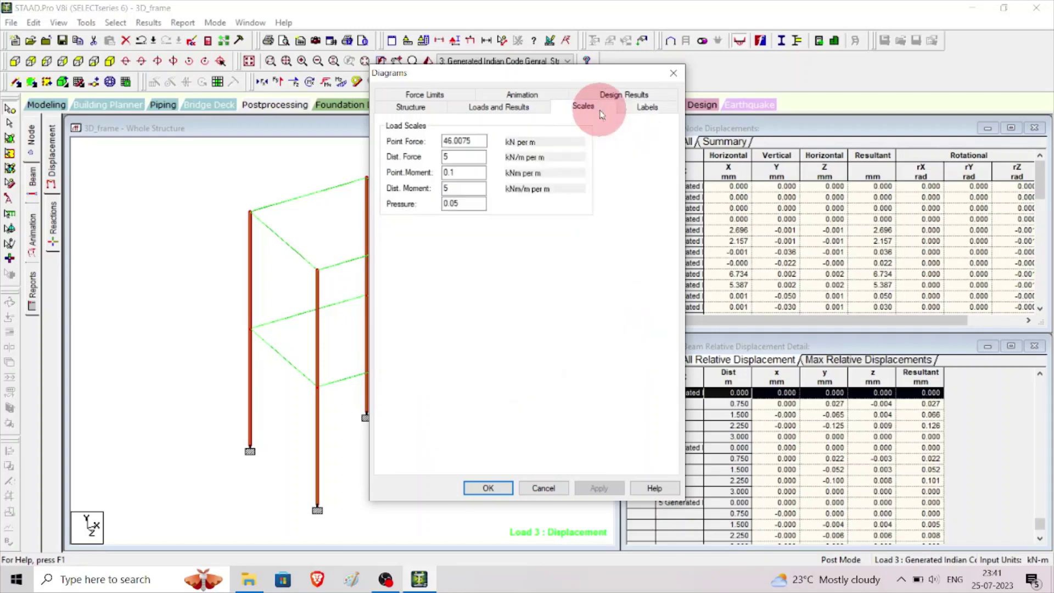
pyautogui.click(464, 337)
pyautogui.doubleClick(453, 336)
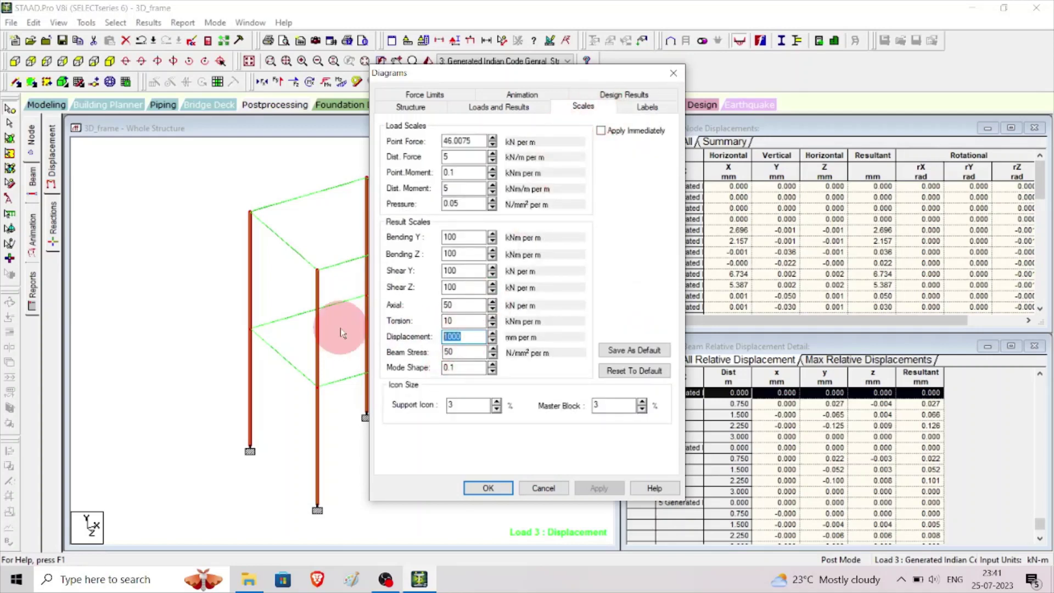
pyautogui.write('5')
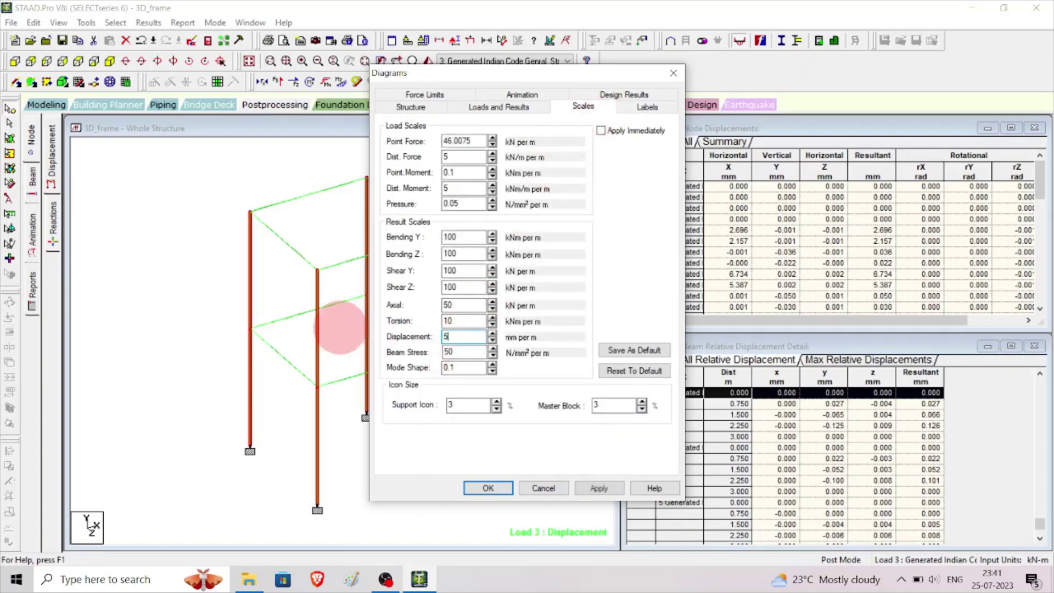
pyautogui.moveTo(644, 72); pyautogui.dragTo(913, 72)
pyautogui.click(900, 351)
pyautogui.click(850, 492)
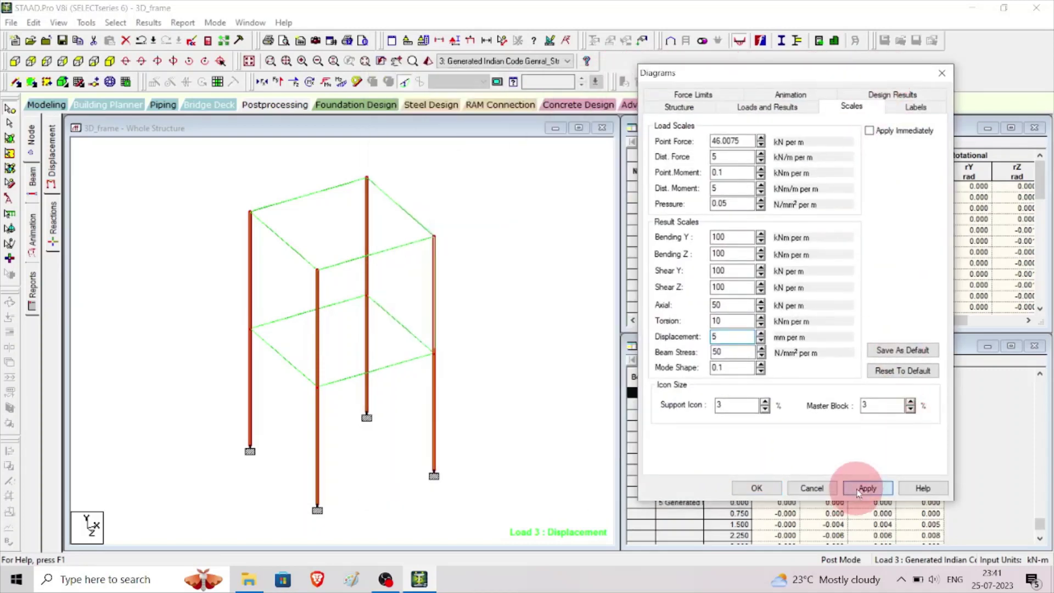
pyautogui.click(242, 380)
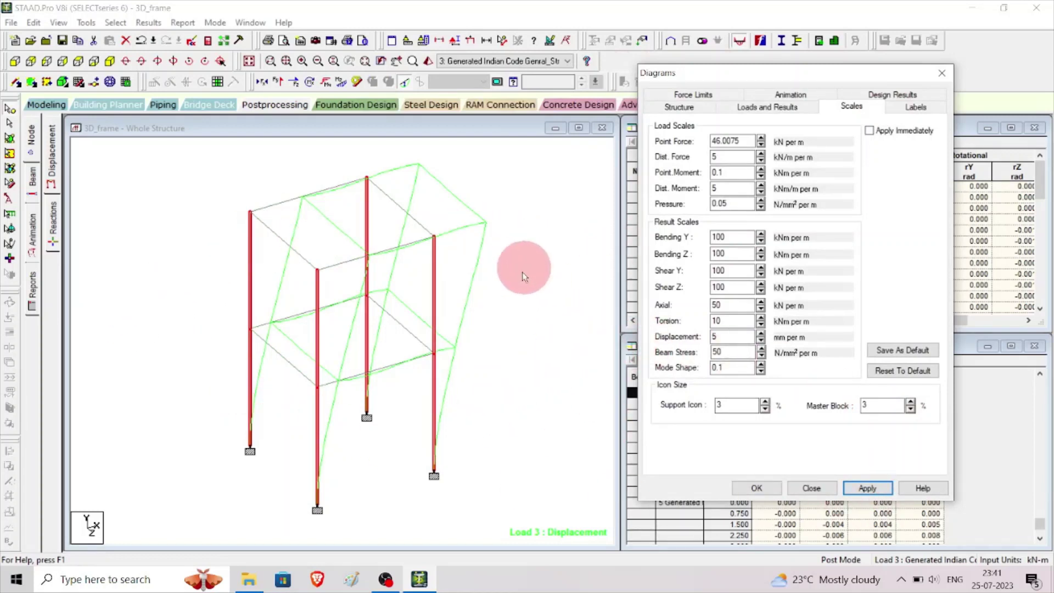
pyautogui.click(777, 490)
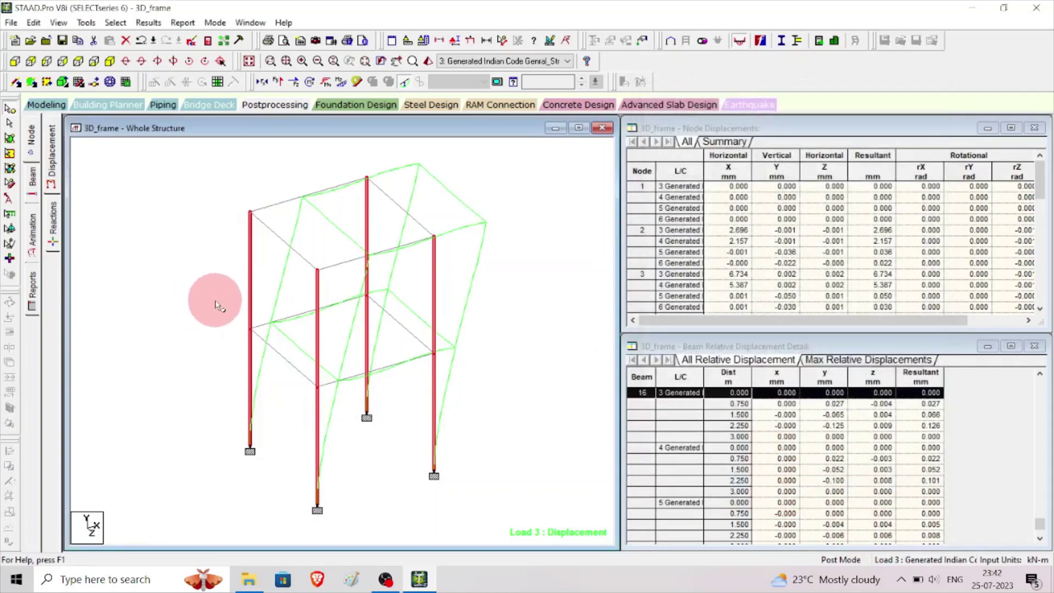
# - Display the beam forces with the Bending Z diagram and annotate the maximum bending values on all members
pyautogui.click(31, 180)
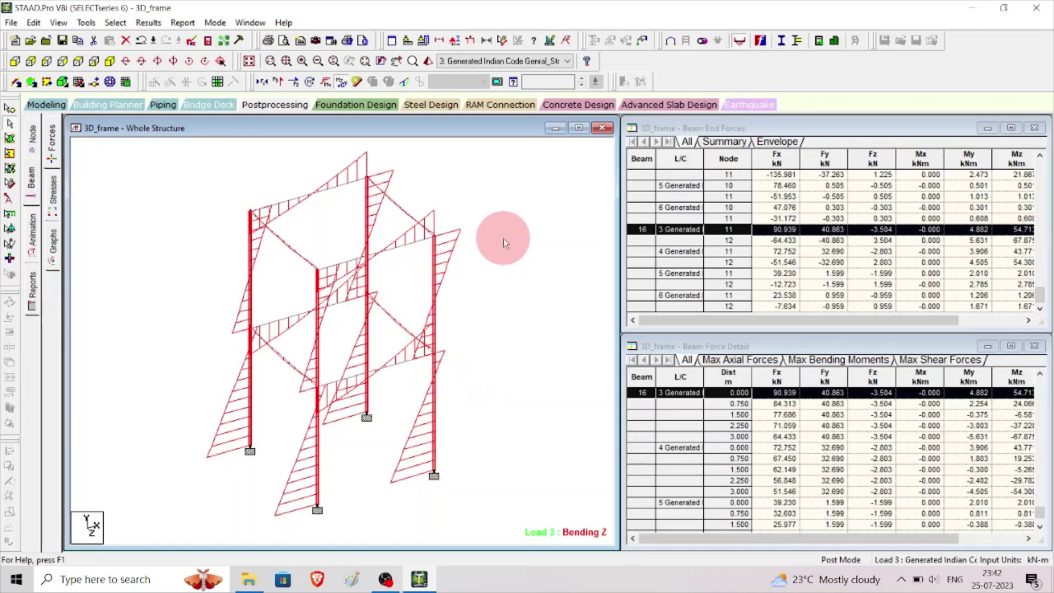
pyautogui.click(150, 23)
pyautogui.click(205, 245)
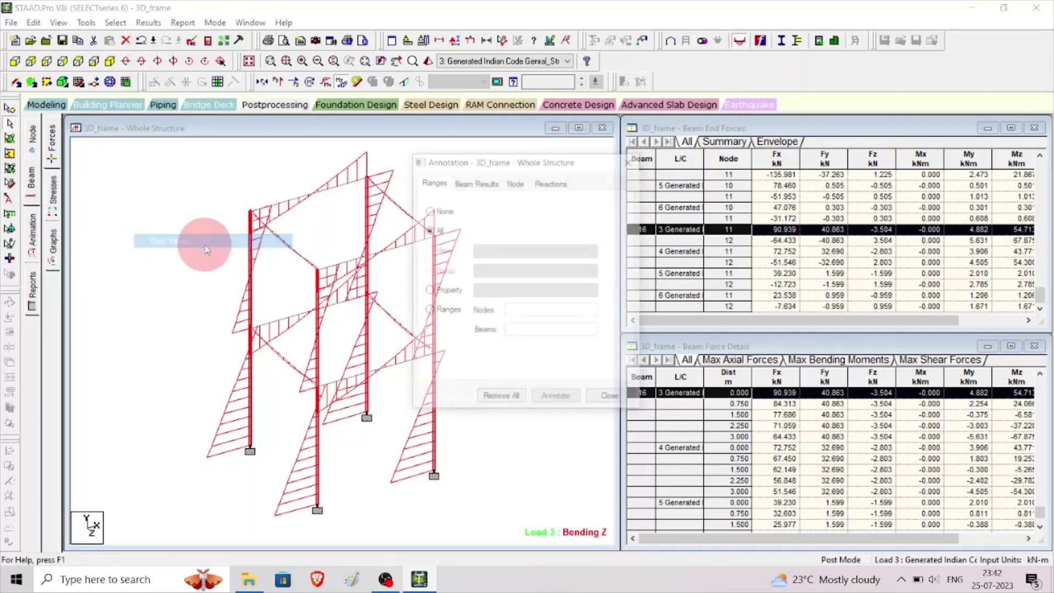
pyautogui.click(476, 182)
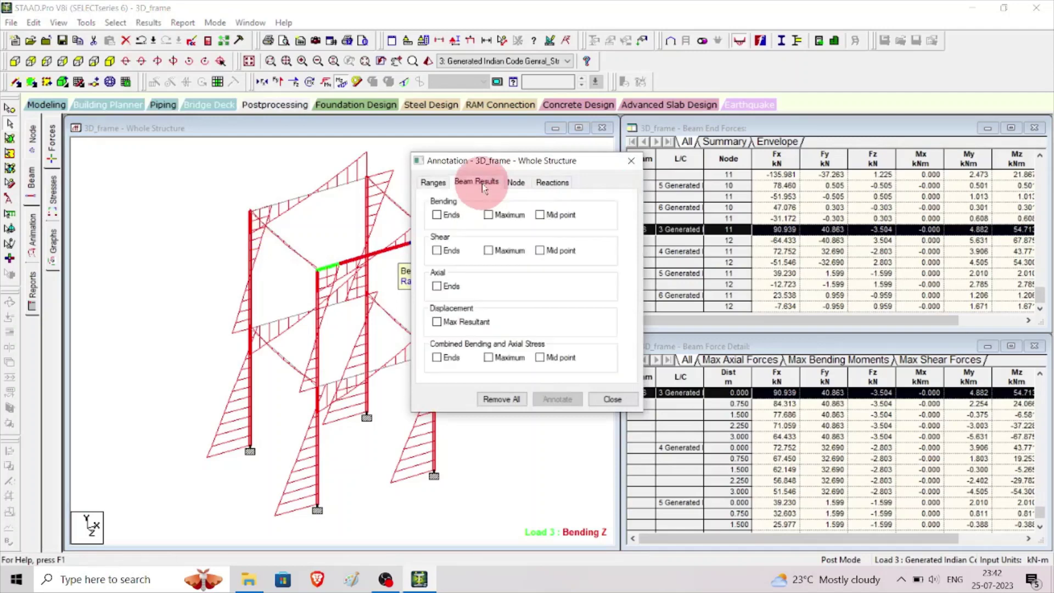
pyautogui.click(489, 214)
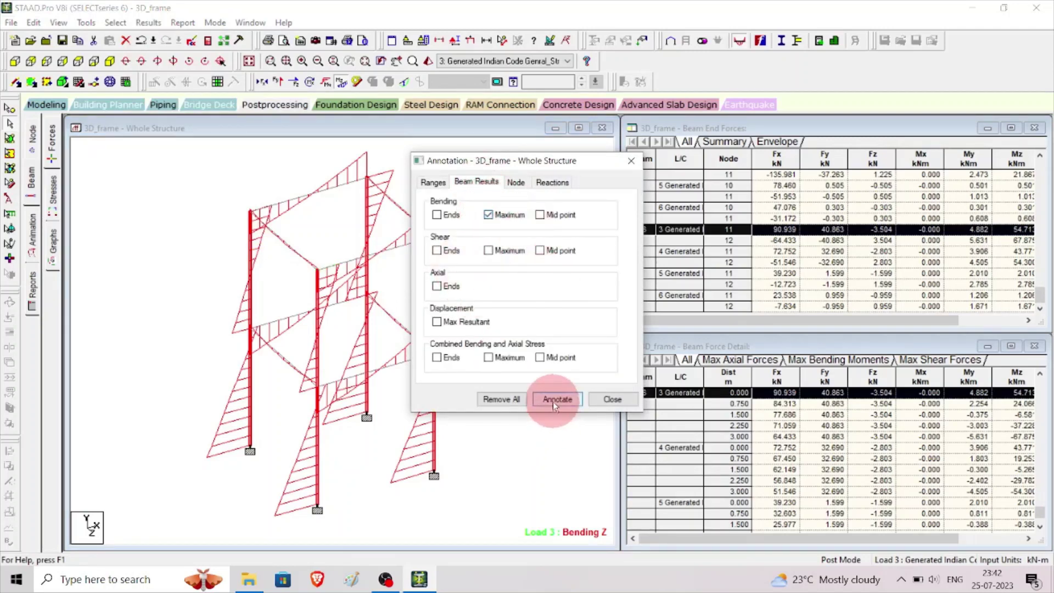
pyautogui.click(552, 400)
pyautogui.click(498, 200)
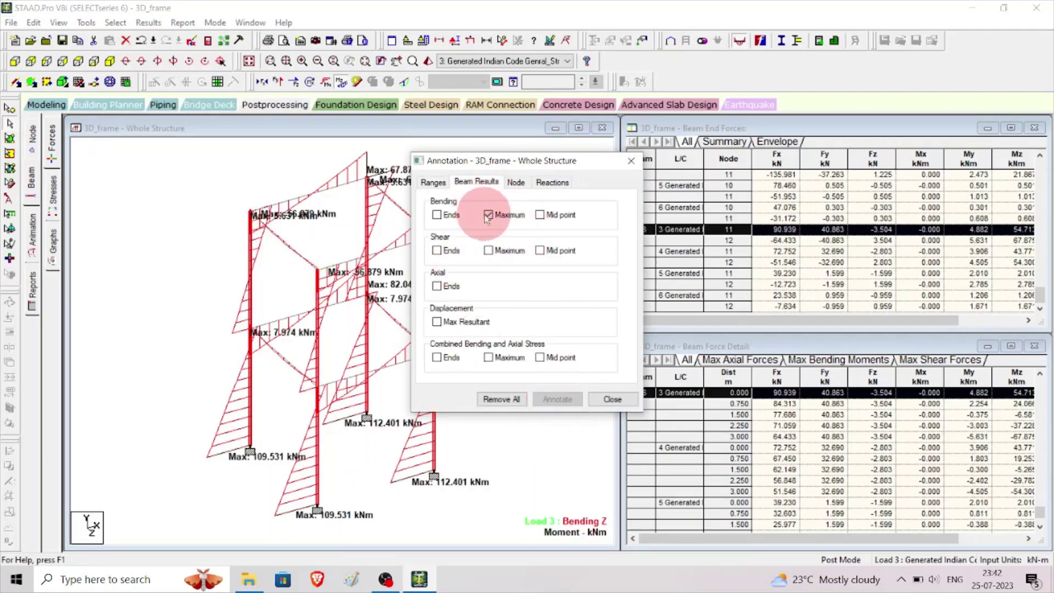
# - Switch the bending annotation from maximum to end values, and remove all annotations from the frame
pyautogui.click(488, 215)
pyautogui.click(437, 215)
pyautogui.click(556, 400)
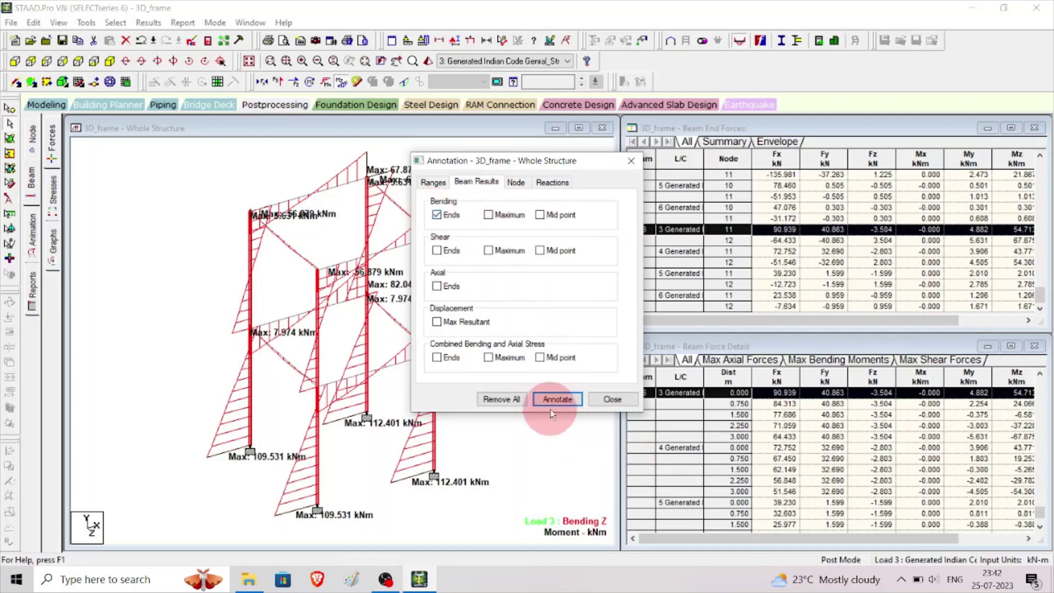
pyautogui.click(509, 404)
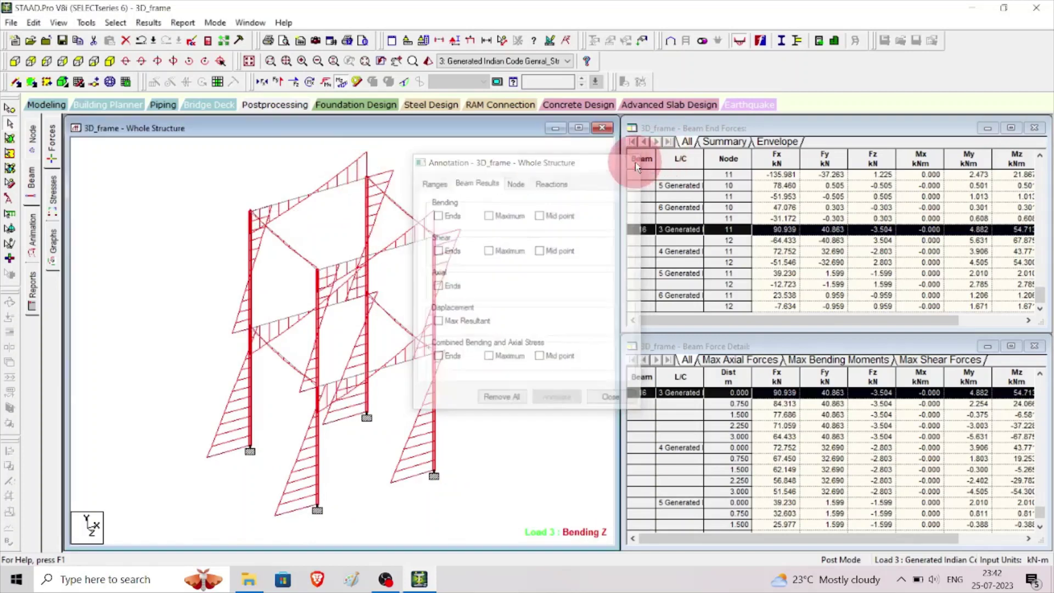
# - Display the beam graphs and examine the shear bending, deflection and concrete design details of beam 14 in the top storey
pyautogui.click(53, 245)
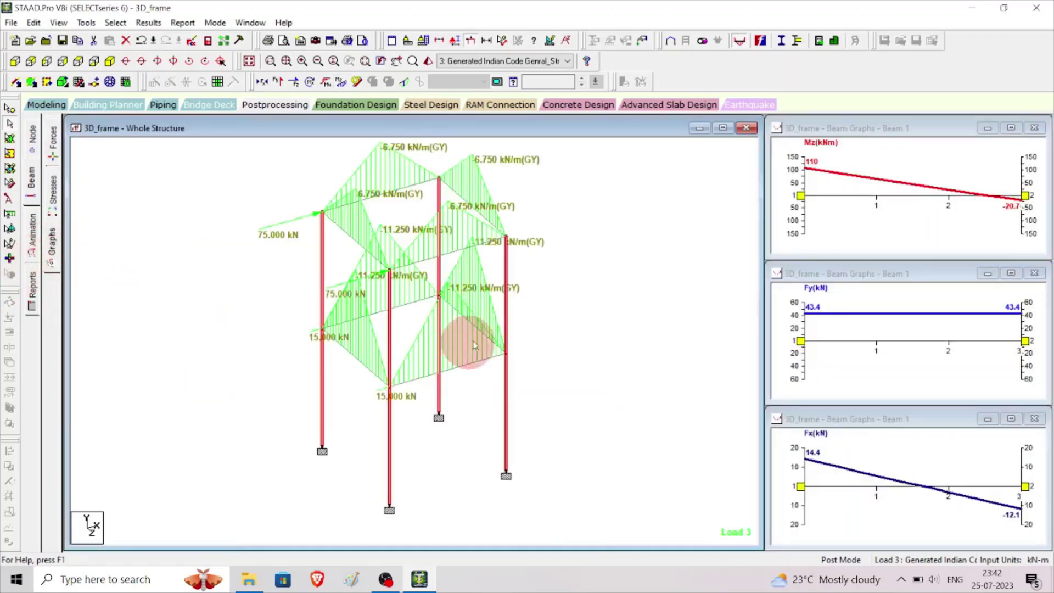
pyautogui.doubleClick(464, 251)
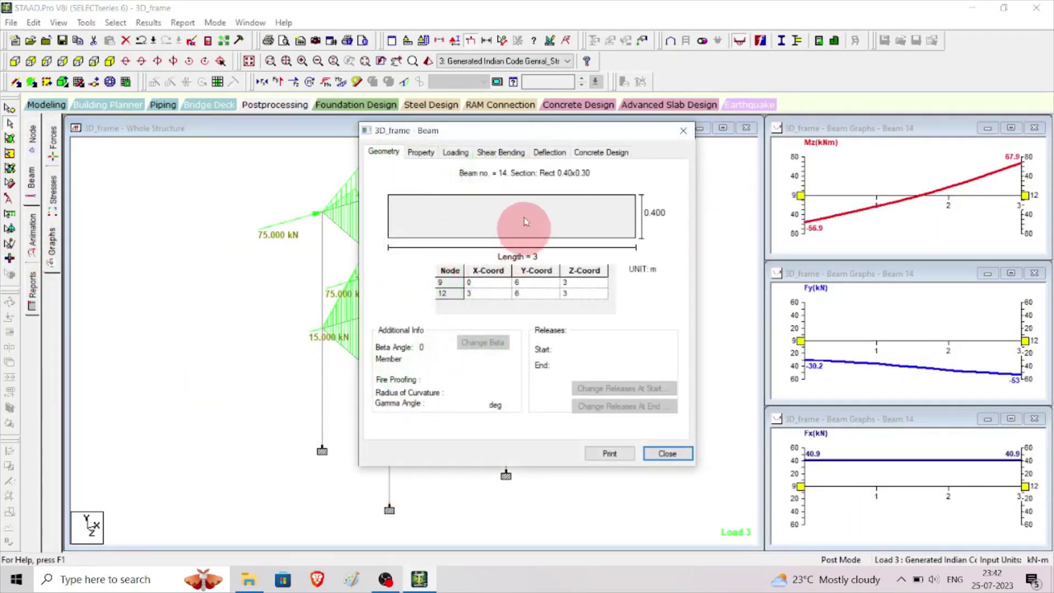
pyautogui.click(519, 153)
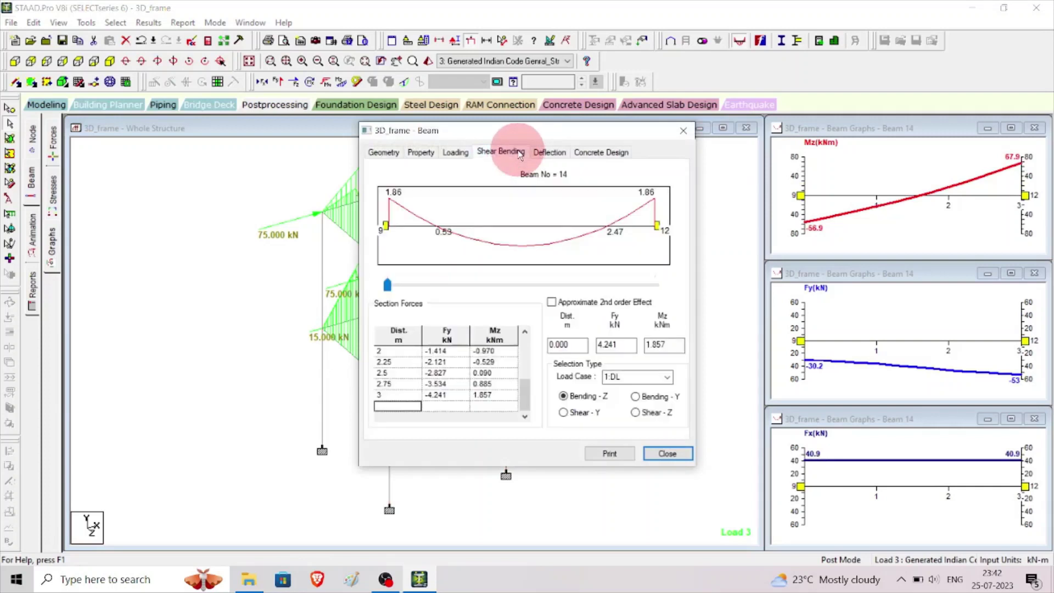
pyautogui.click(547, 154)
pyautogui.click(584, 155)
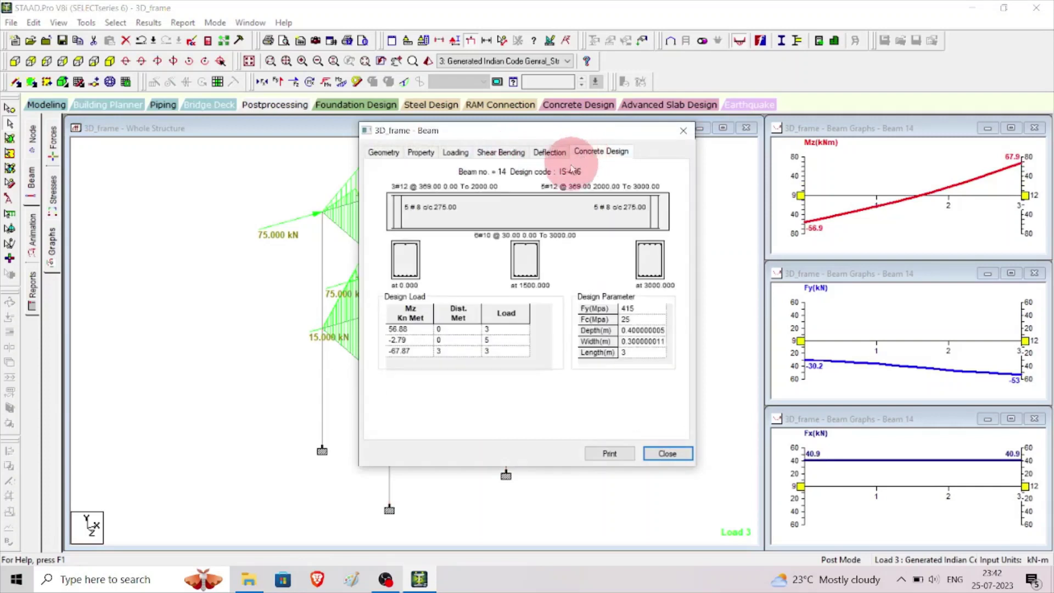
pyautogui.click(508, 155)
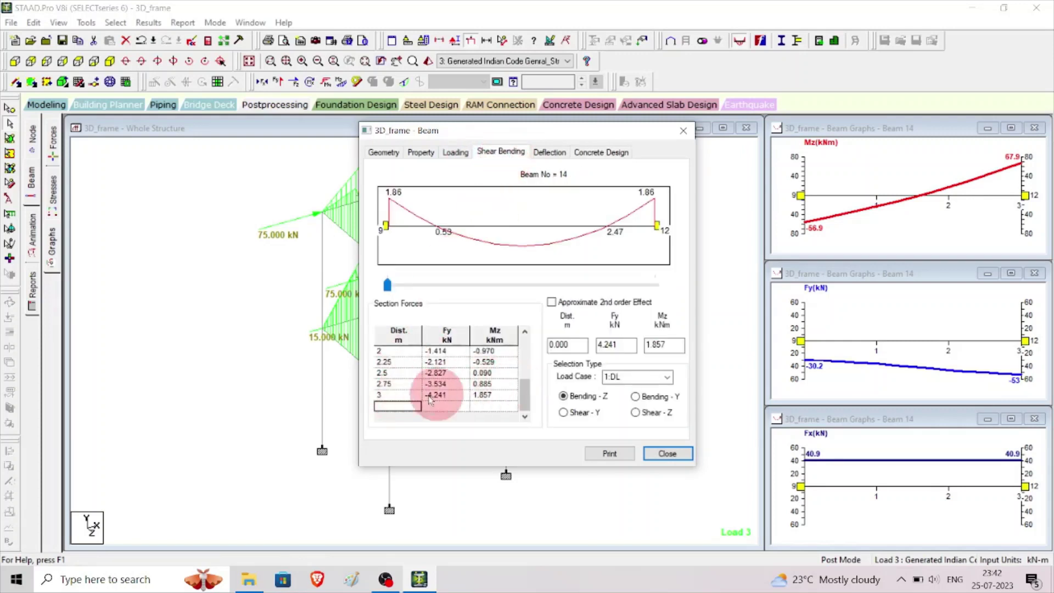
pyautogui.moveTo(525, 393); pyautogui.dragTo(509, 422)
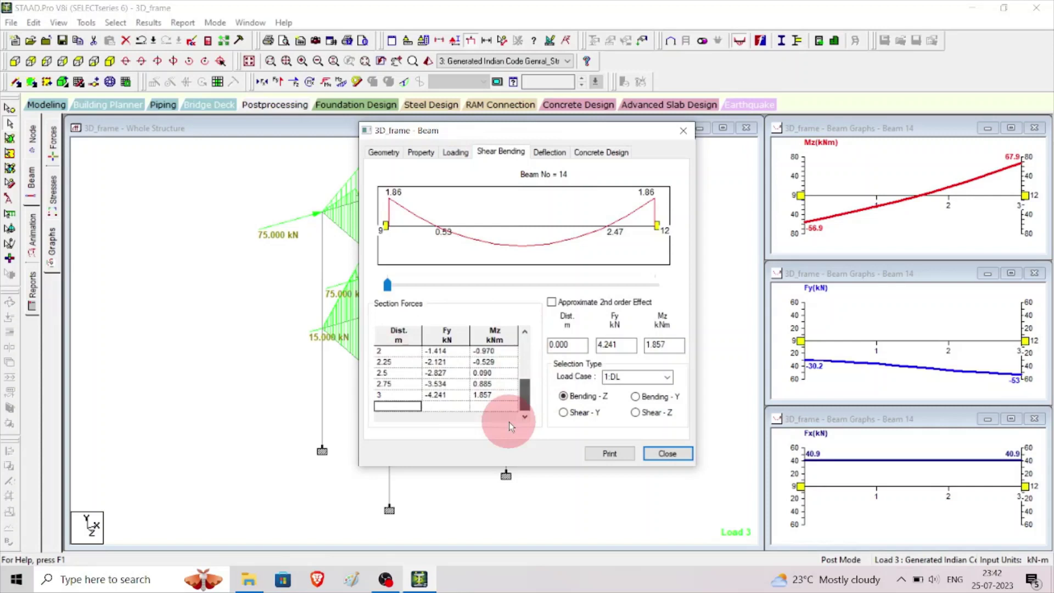
pyautogui.click(667, 454)
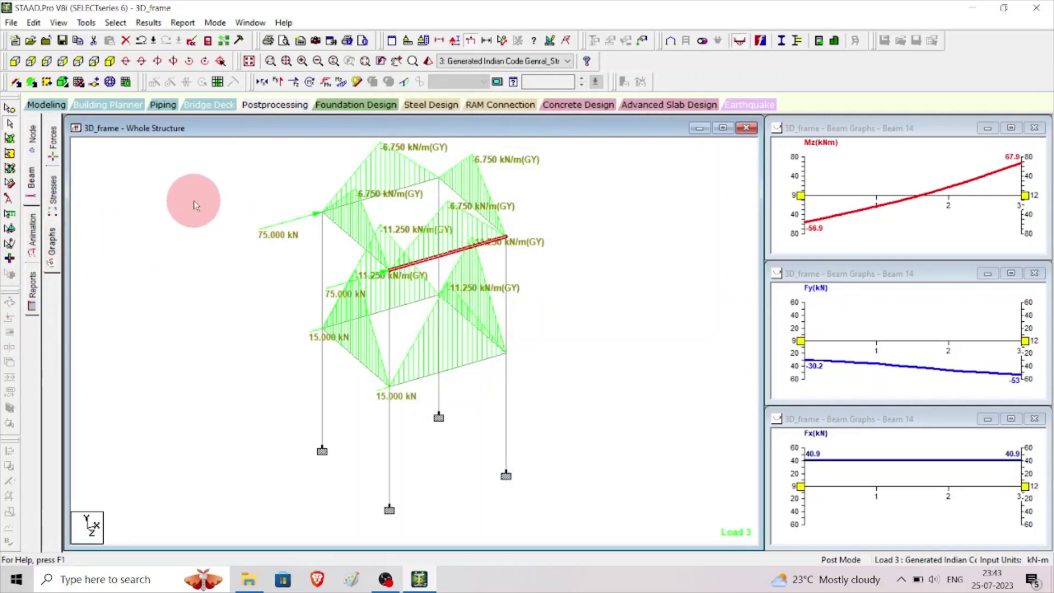
# - Show the Shear yy diagram for load case 3 on the whole structure and hide the loads
pyautogui.rightClick(195, 201)
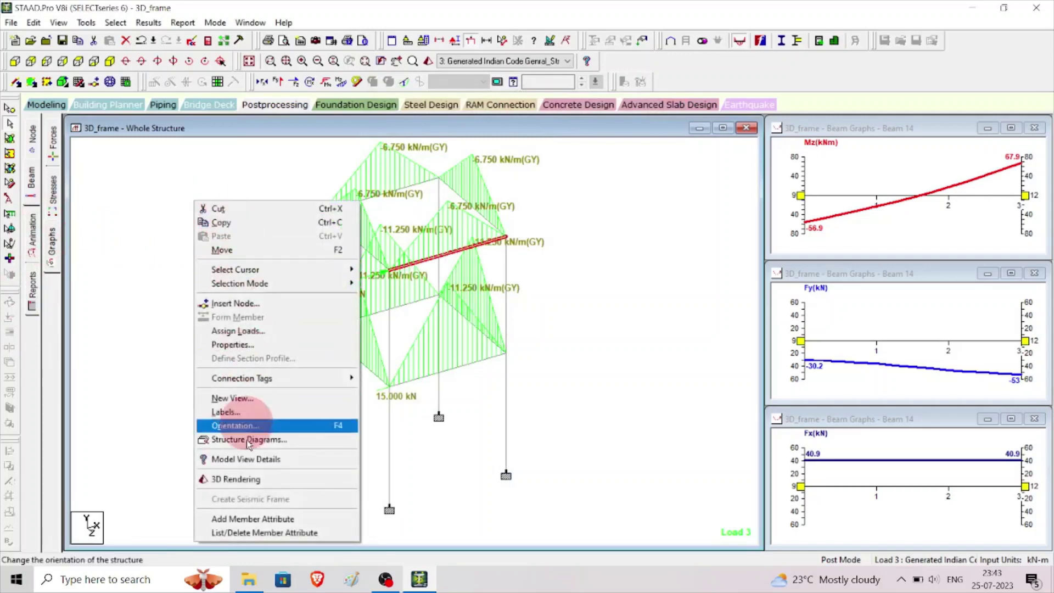
pyautogui.click(236, 411)
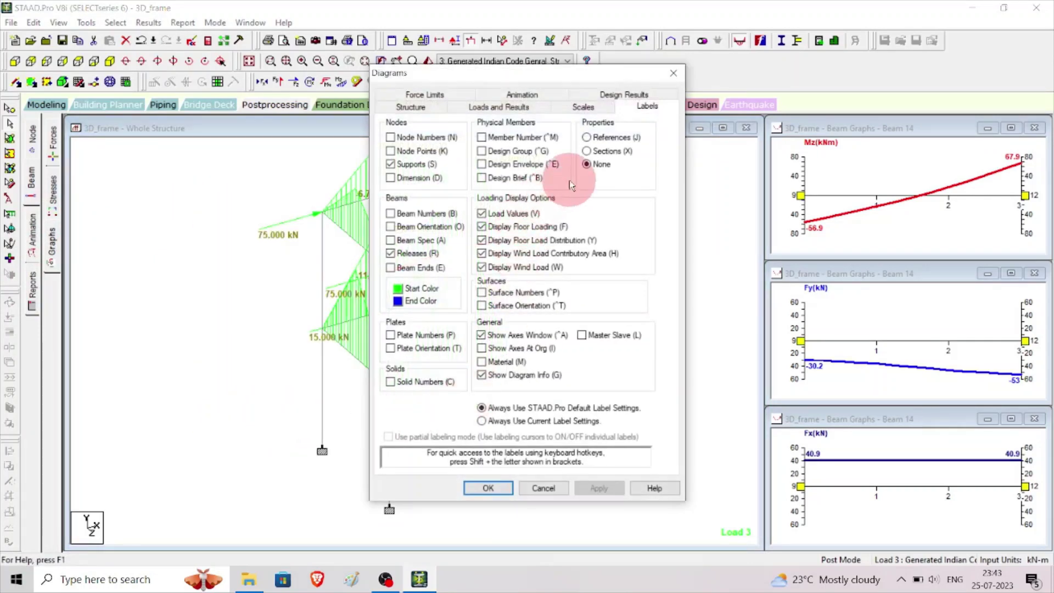
pyautogui.click(584, 107)
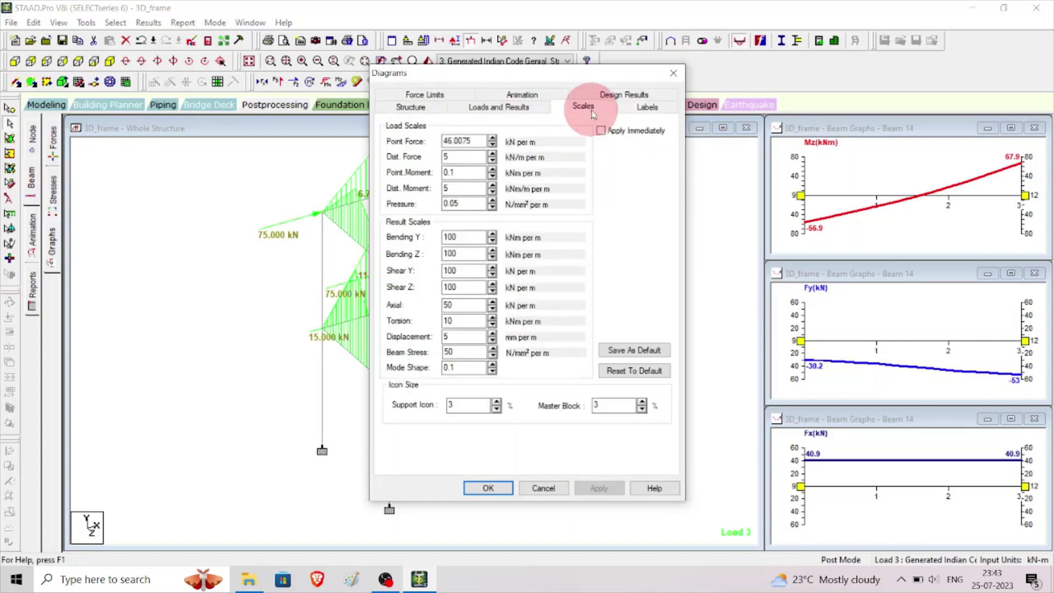
pyautogui.click(503, 107)
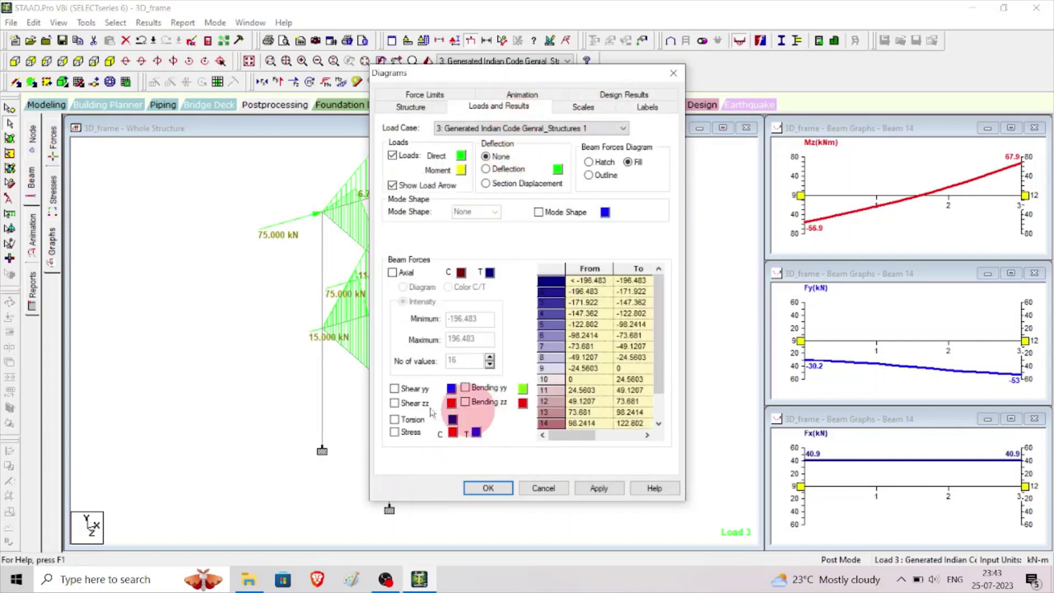
pyautogui.click(394, 389)
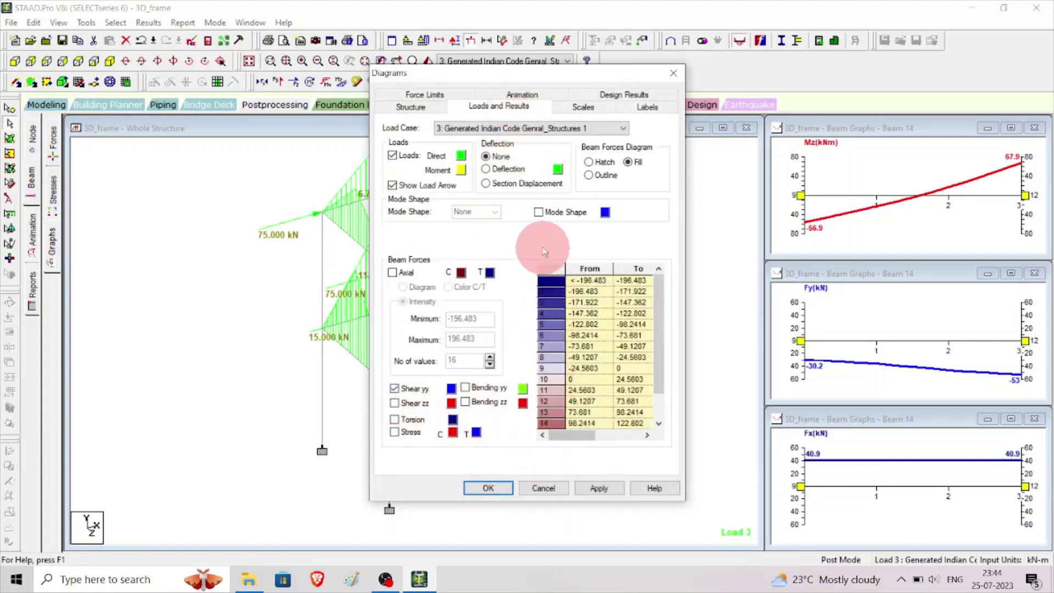
pyautogui.click(392, 156)
pyautogui.click(611, 489)
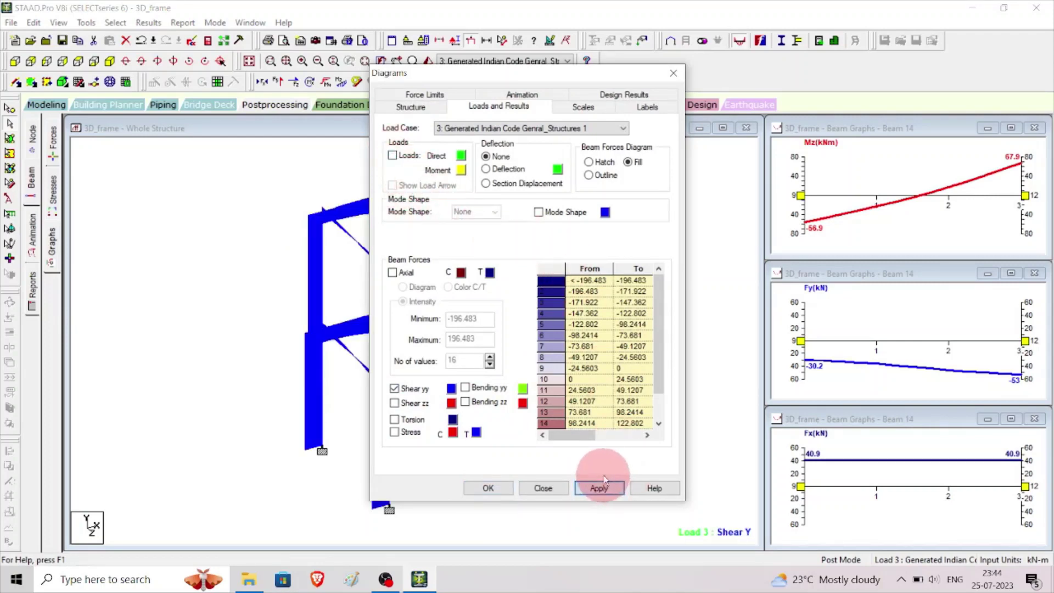
pyautogui.moveTo(596, 74); pyautogui.dragTo(915, 43)
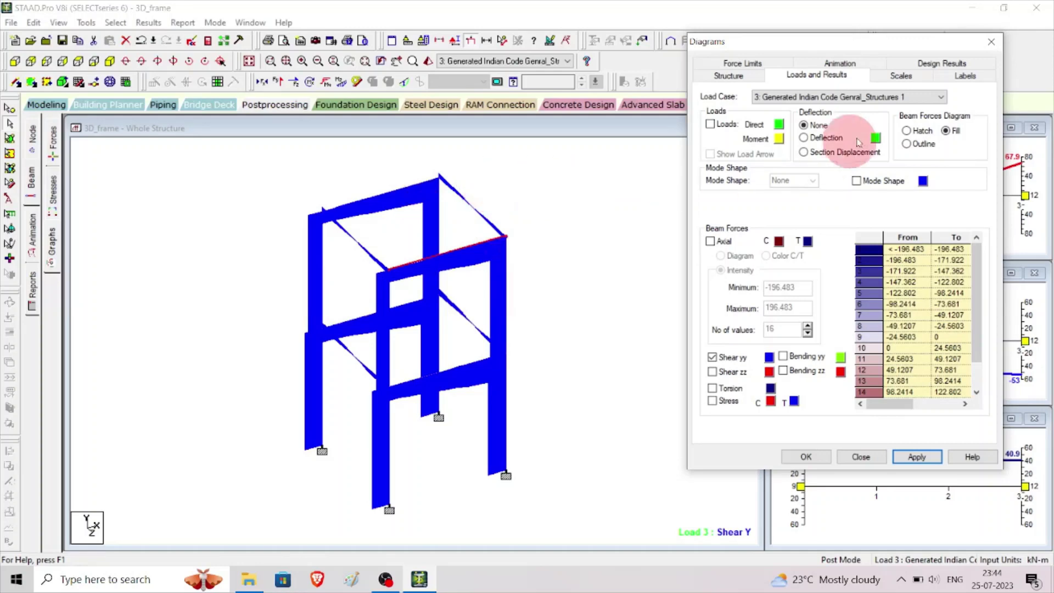
pyautogui.click(803, 456)
# - Annotate the maximum shear values on all members for review, and remove all annotations from the shear diagram
pyautogui.click(156, 24)
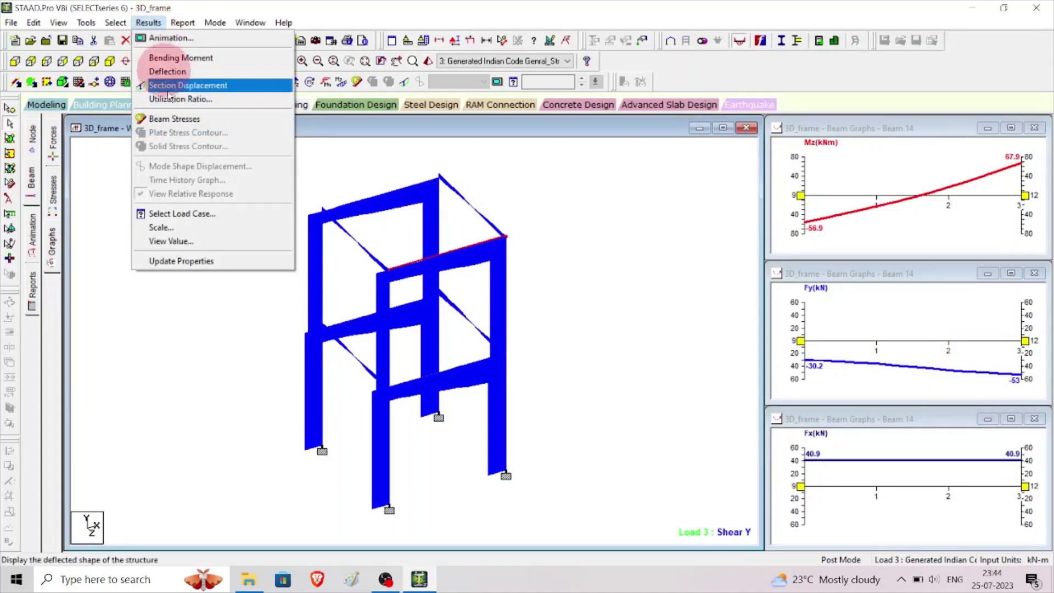
pyautogui.click(175, 241)
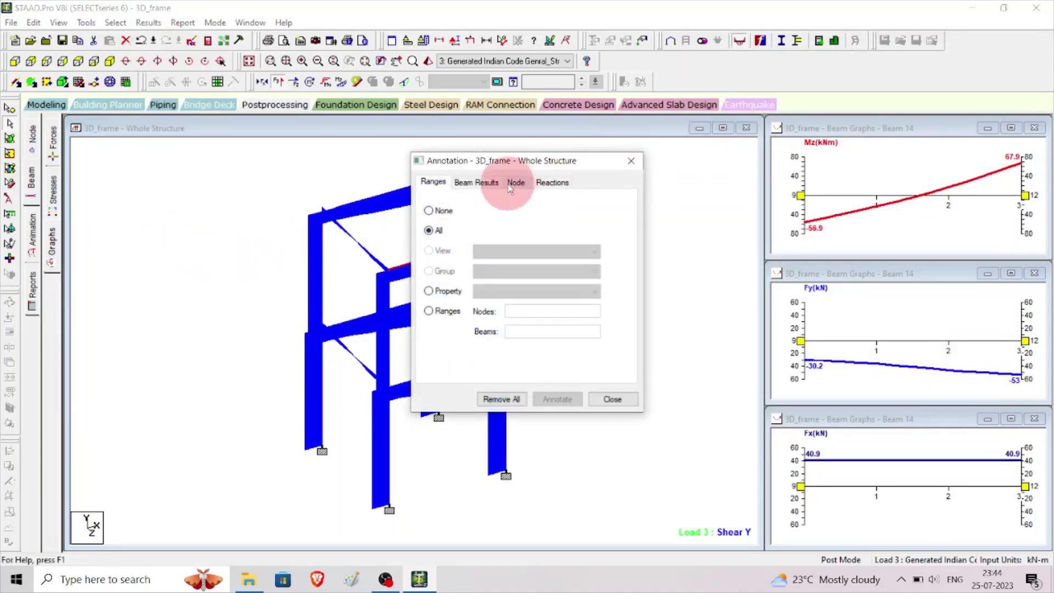
pyautogui.click(476, 182)
pyautogui.click(489, 215)
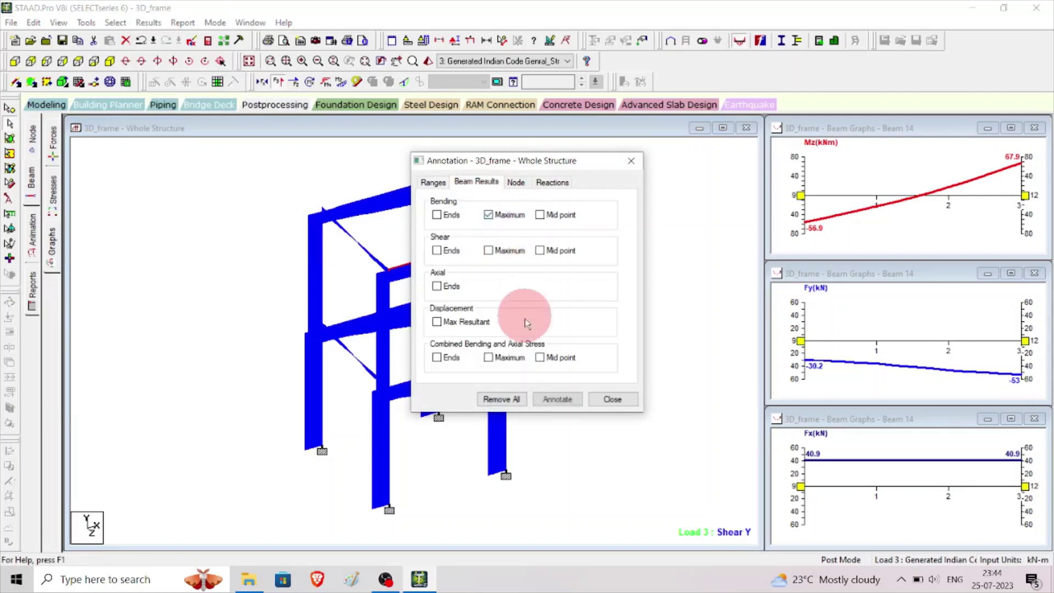
pyautogui.click(482, 241)
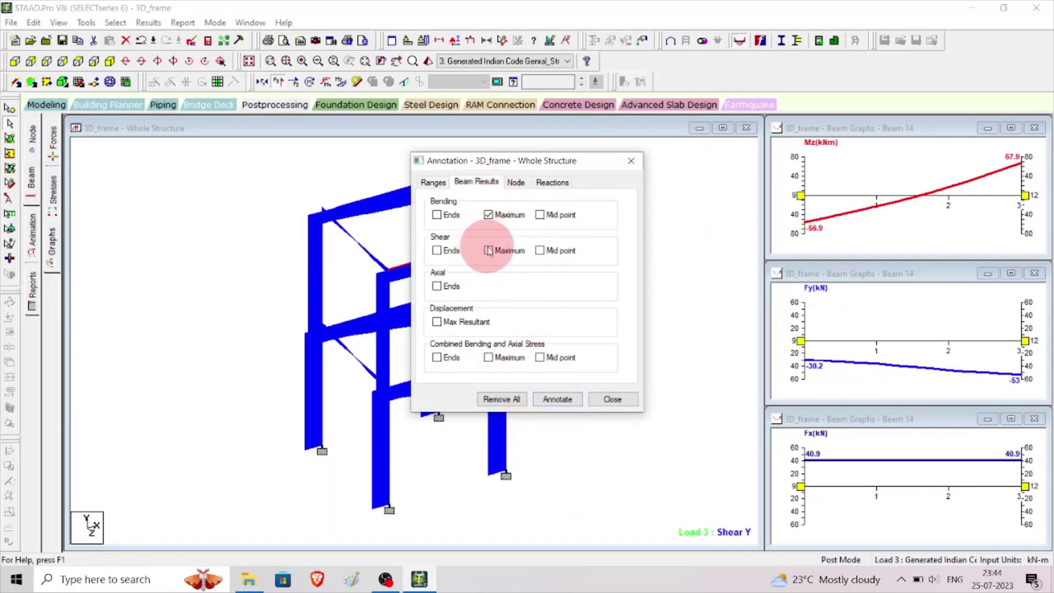
pyautogui.click(489, 251)
pyautogui.click(490, 215)
pyautogui.click(557, 399)
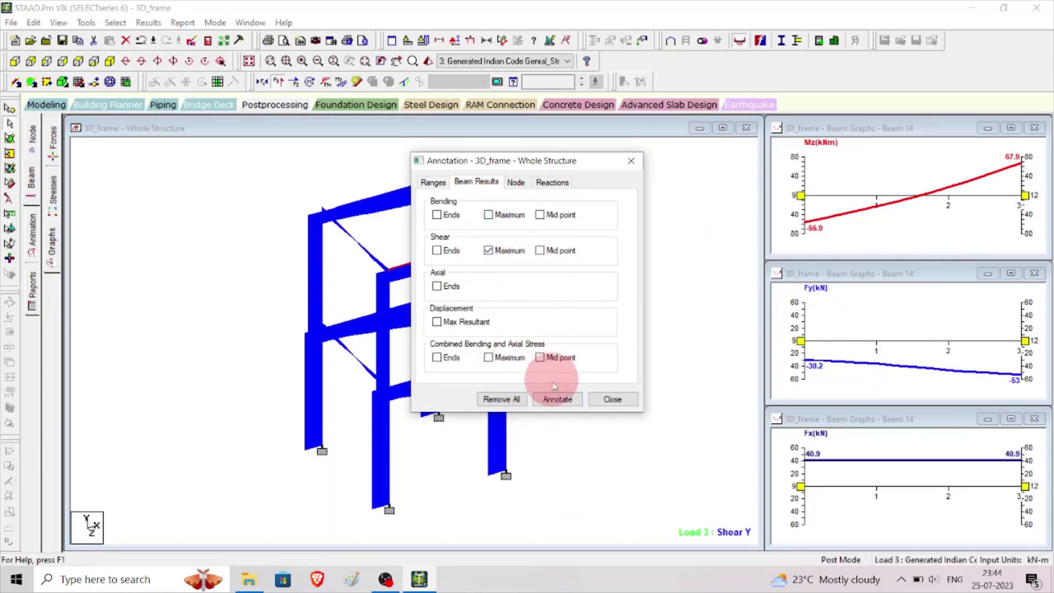
pyautogui.moveTo(554, 160); pyautogui.dragTo(862, 143)
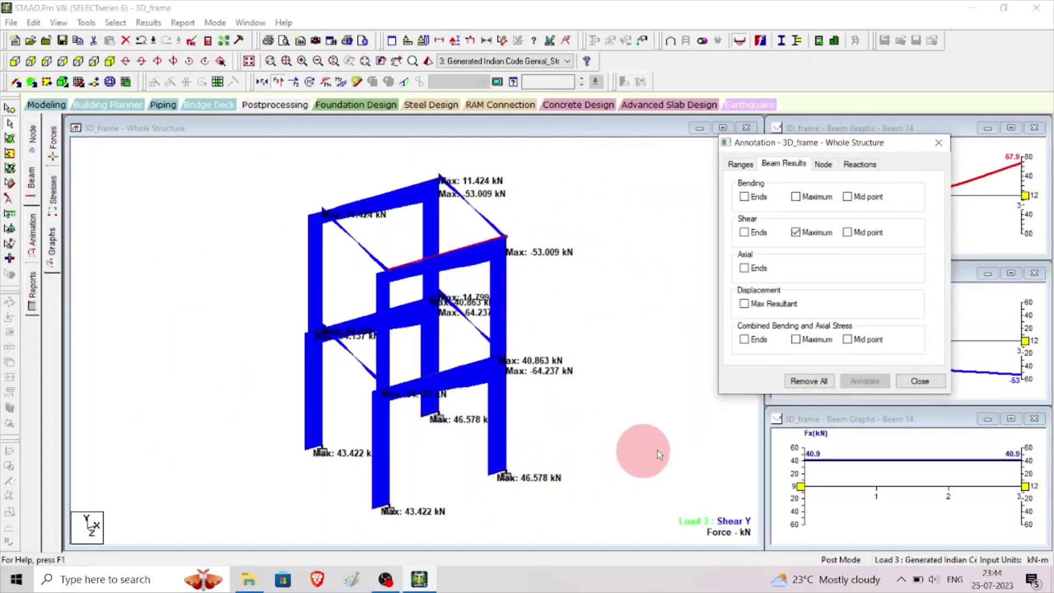
pyautogui.click(799, 382)
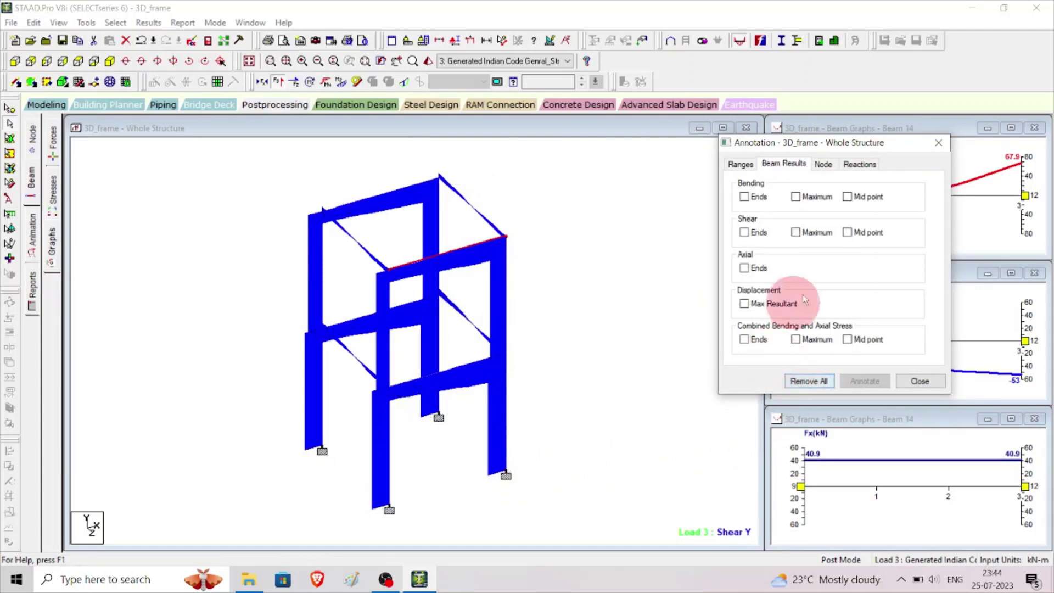
pyautogui.click(937, 144)
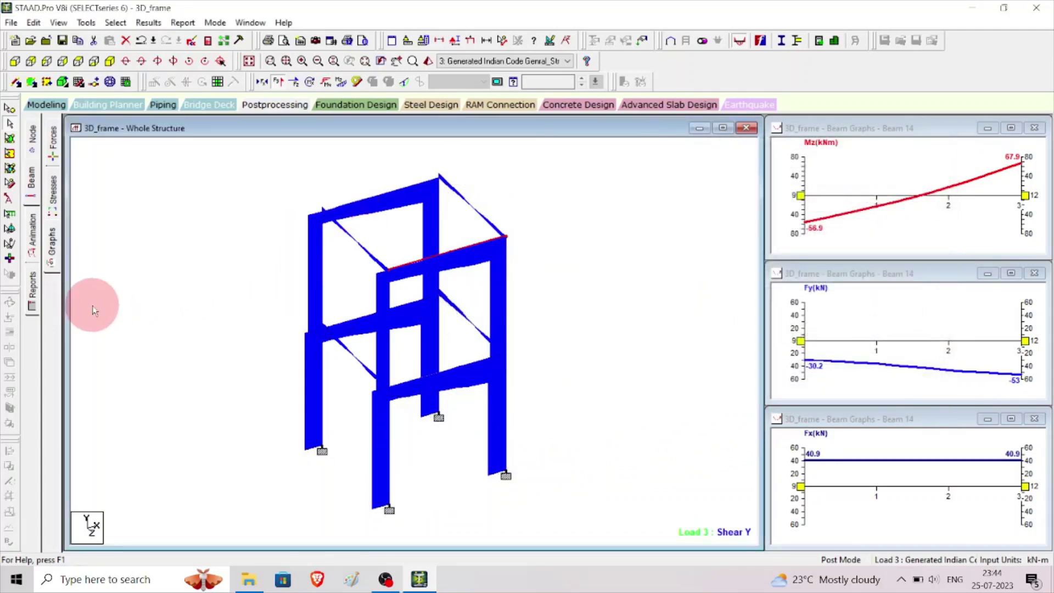
# - Animate the frame's section displacement for load case 3 with 1 extra frame and a target of 10 FPS
pyautogui.click(34, 237)
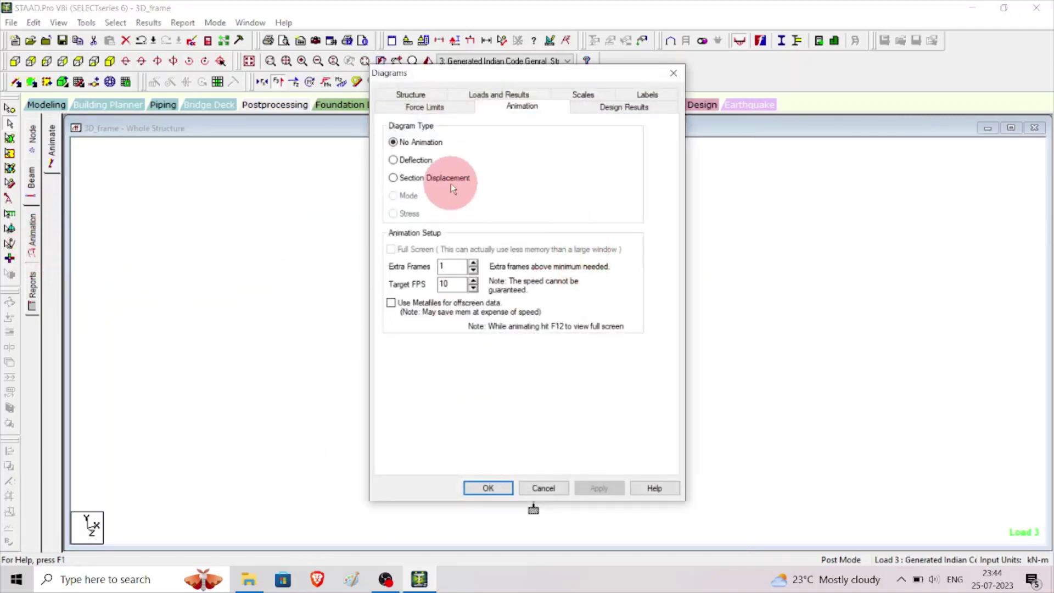
pyautogui.click(451, 181)
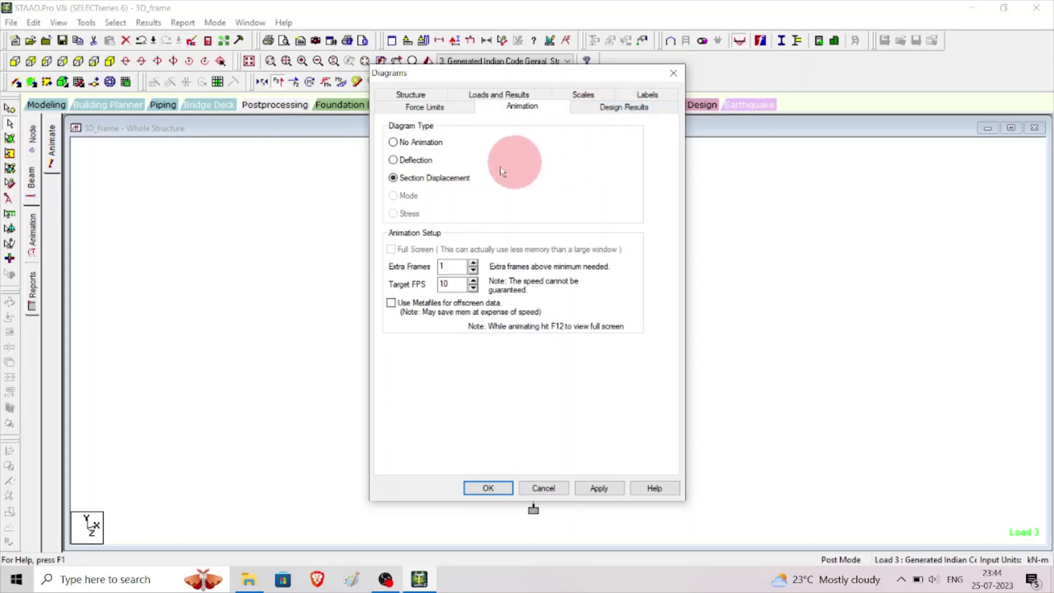
pyautogui.click(607, 486)
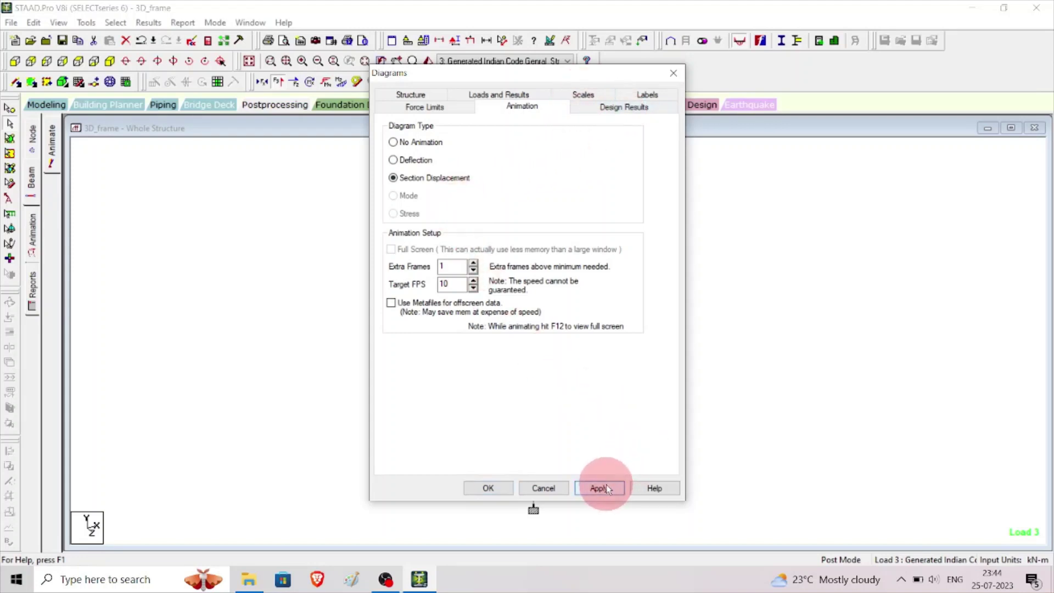
pyautogui.click(501, 486)
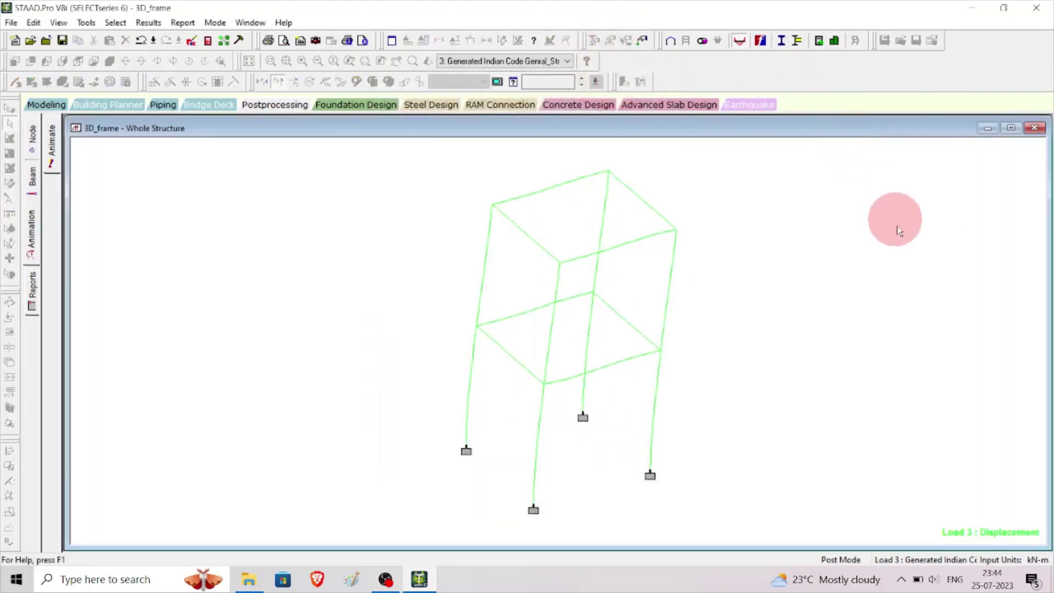